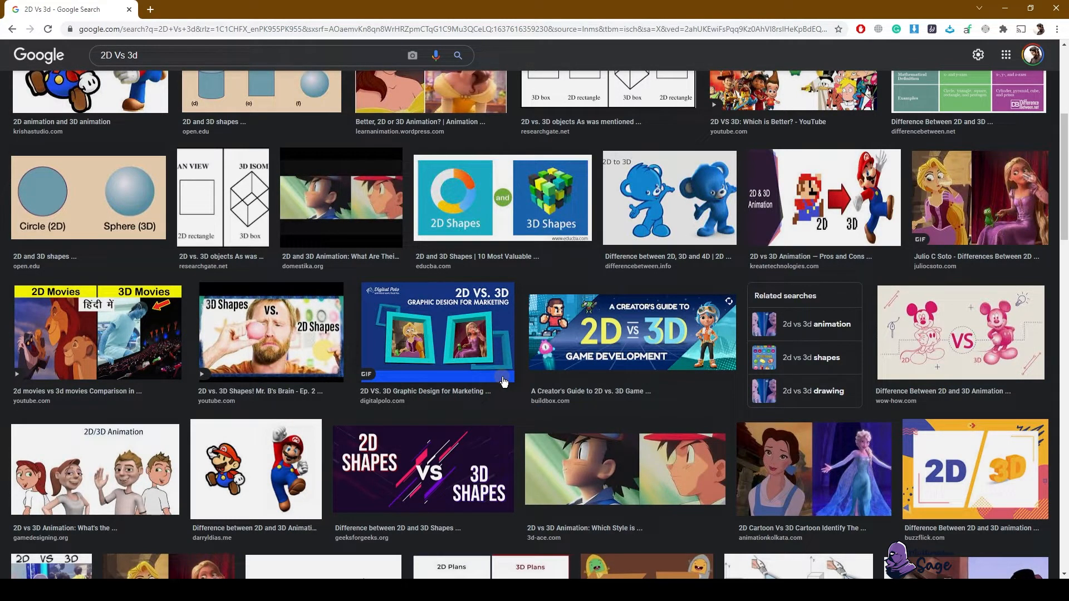
pyautogui.scroll(-2, 504, 381)
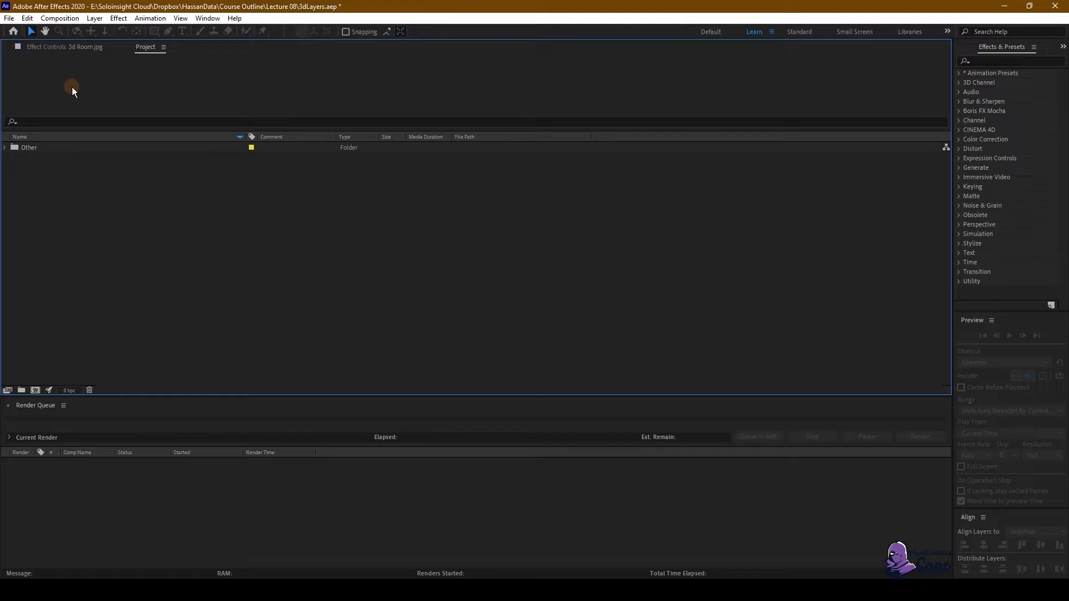
# Step: Create a new composition named "3d layer"
pyautogui.click(63, 18)
pyautogui.click(84, 31)
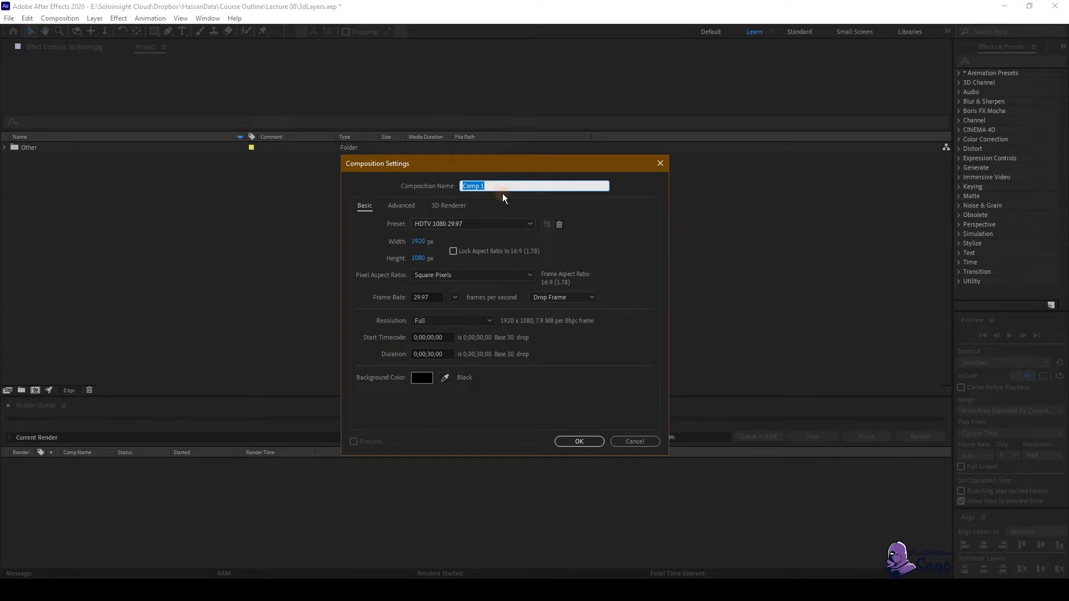
pyautogui.write('2s')
pyautogui.write(' layer')
pyautogui.click(576, 444)
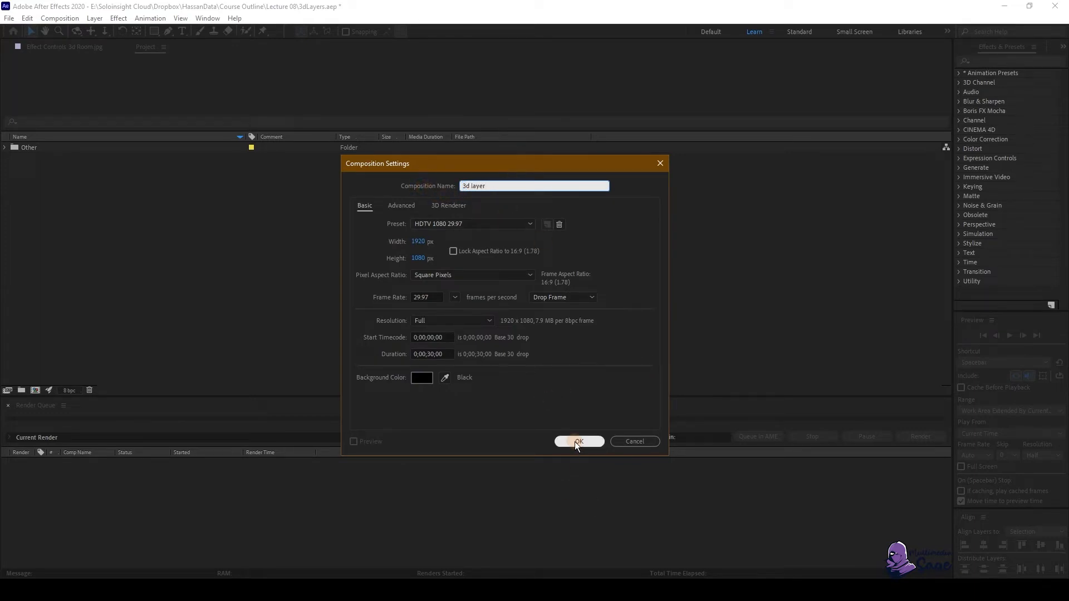
# Step: Draw a large circle outward from the centre of the composition with the Ellipse tool
pyautogui.click(155, 32)
pyautogui.click(157, 32)
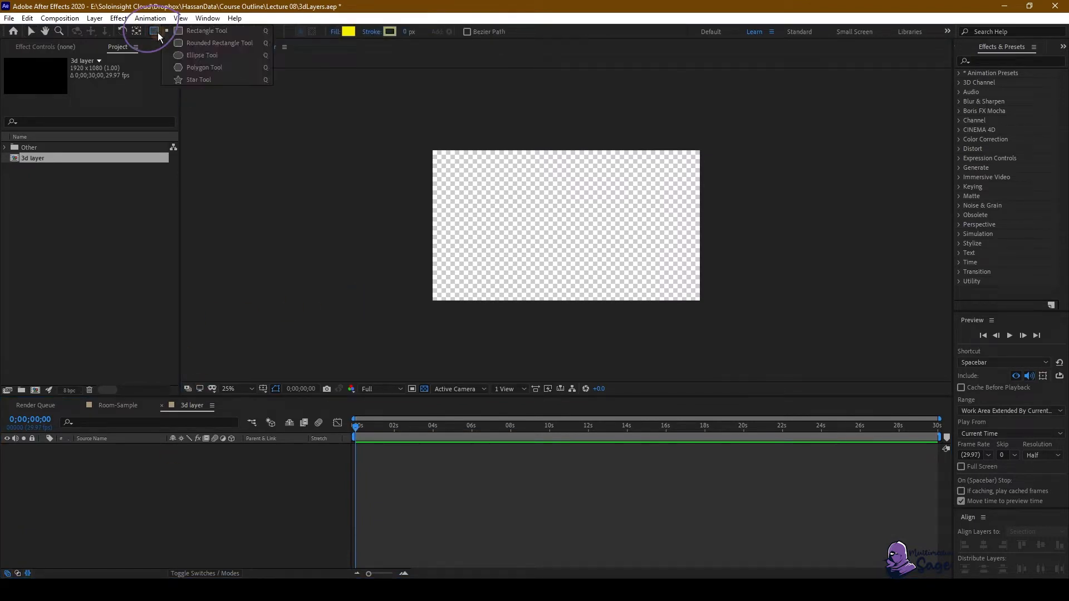
pyautogui.click(233, 55)
pyautogui.scroll(2, 567, 224)
pyautogui.moveTo(566, 224); pyautogui.dragTo(444, 159)
# Step: Set the circle's fill to none
pyautogui.click(334, 32)
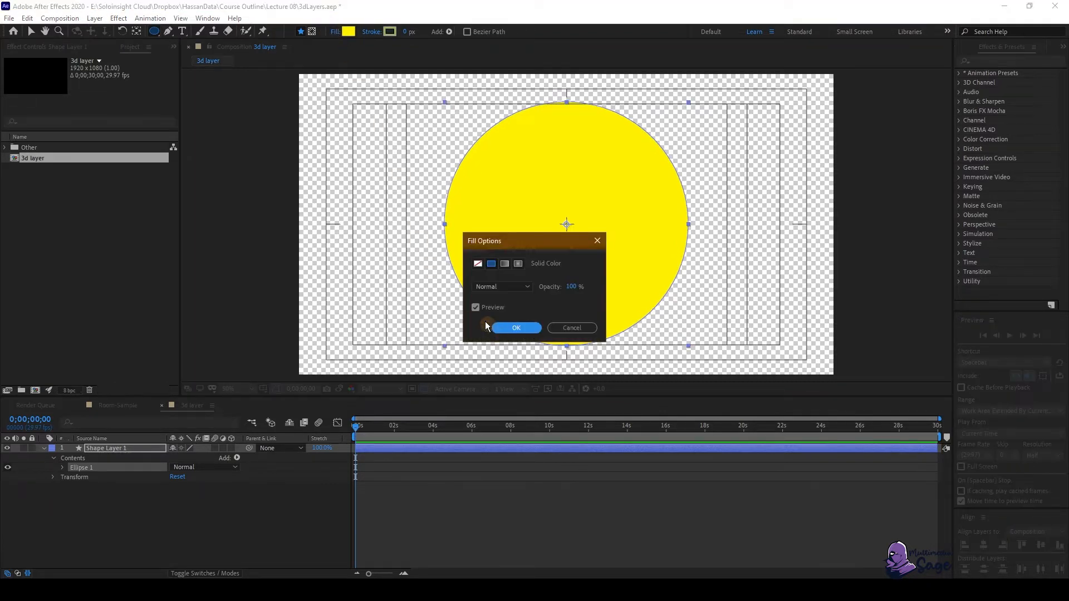
pyautogui.click(478, 263)
pyautogui.click(516, 328)
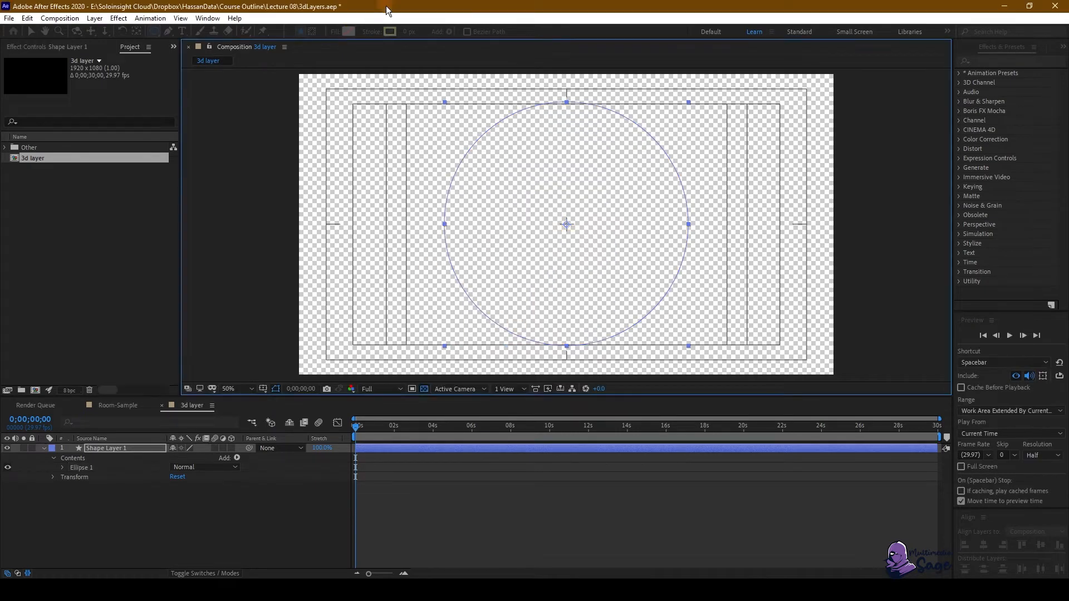
# Step: Give the circle a 12 px stroke in blue (132CC7)
pyautogui.click(405, 32)
pyautogui.write('10')
pyautogui.press('Return')
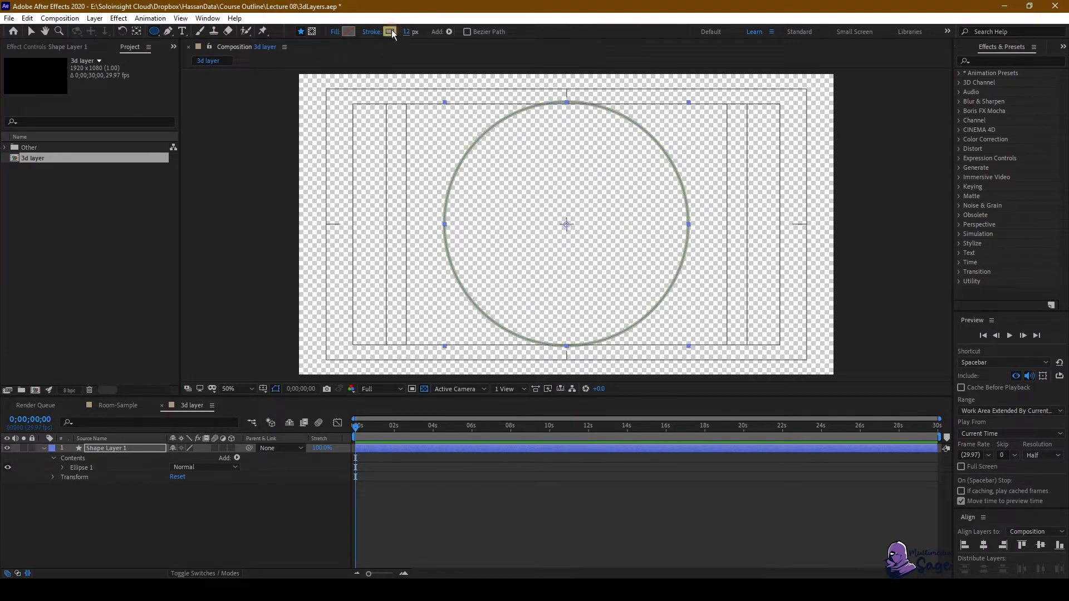
pyautogui.click(389, 31)
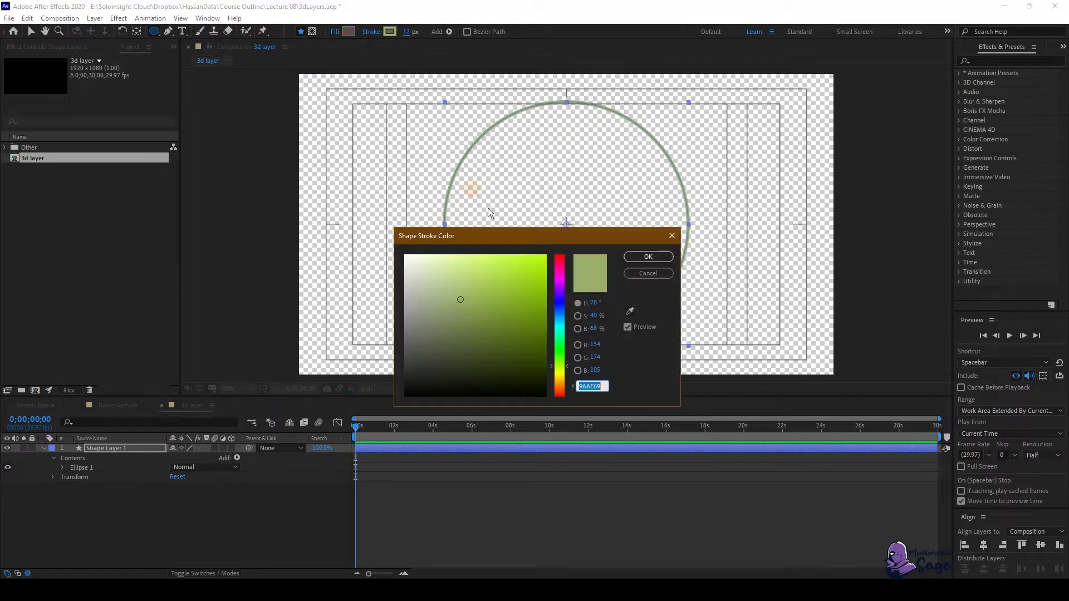
pyautogui.click(559, 305)
pyautogui.click(533, 285)
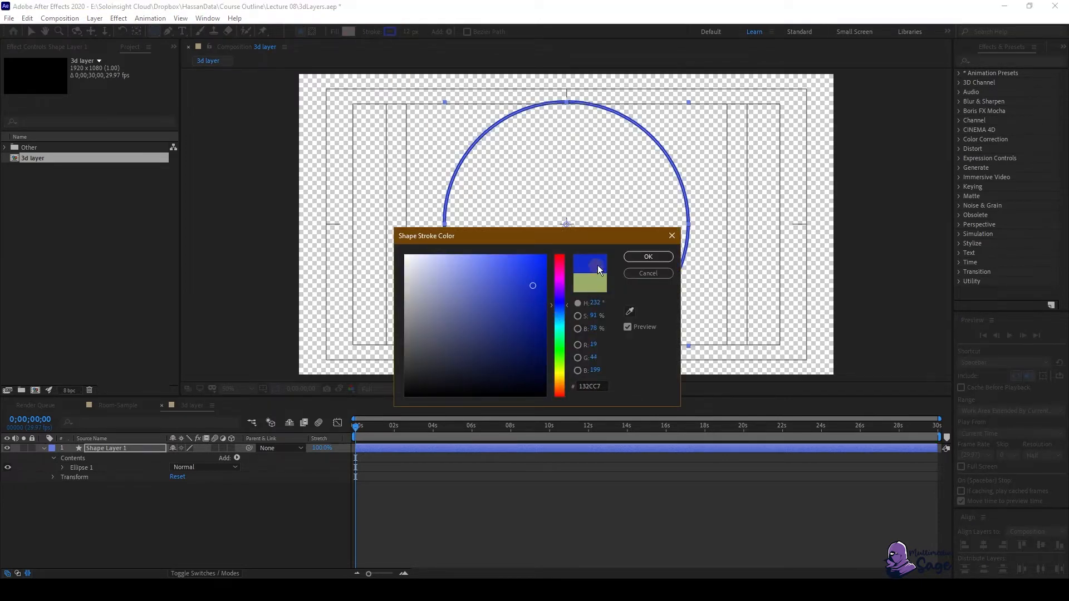
pyautogui.click(649, 258)
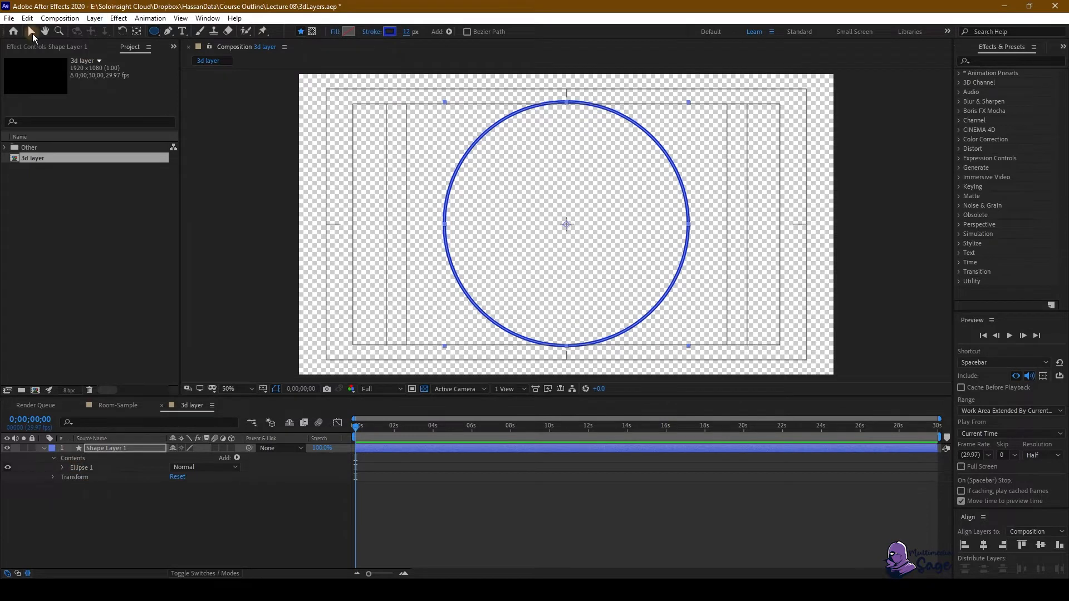
# Step: Rename the circle's shape layer as Layer01
pyautogui.click(31, 31)
pyautogui.click(65, 535)
pyautogui.click(102, 449)
pyautogui.rightClick(101, 449)
pyautogui.click(128, 428)
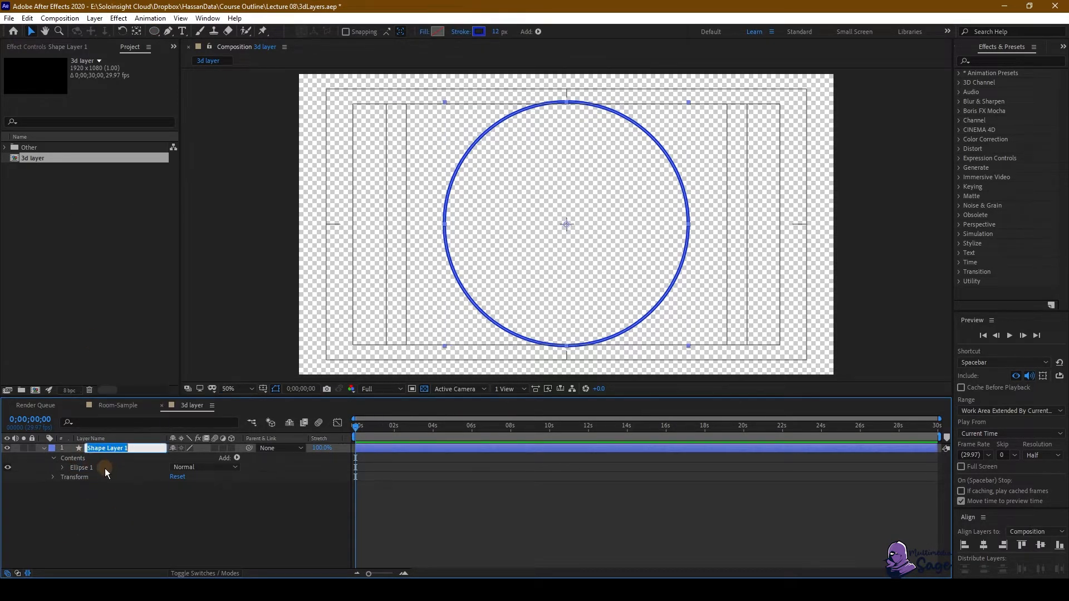
pyautogui.write('Layer01')
pyautogui.press('Return')
pyautogui.click(129, 482)
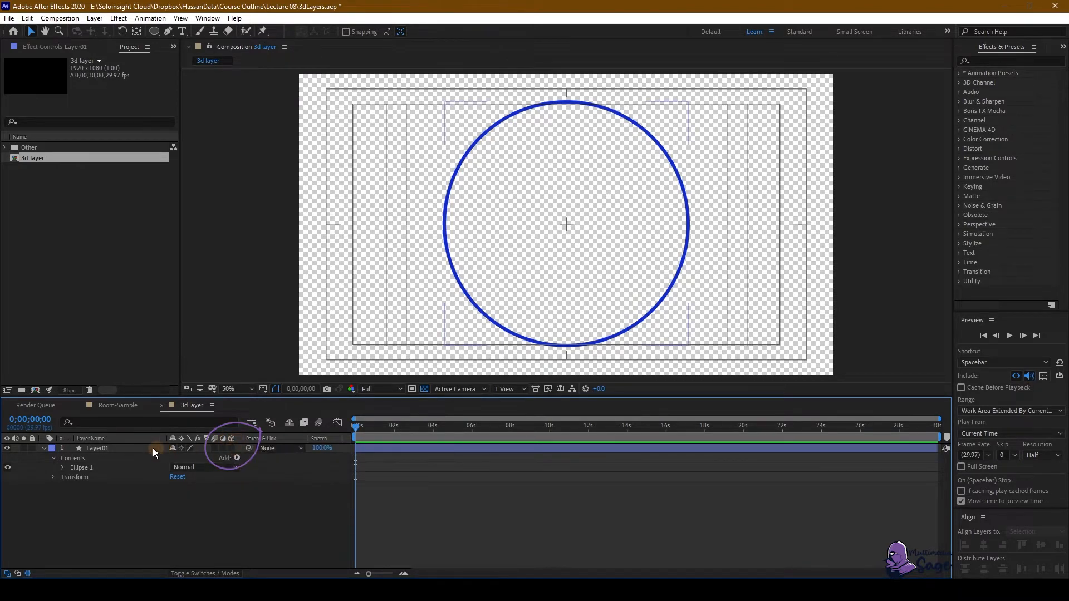
# Step: Switch Layer01 between 3D and 2D twice to compare how it is shown, ending in 2D
pyautogui.click(116, 448)
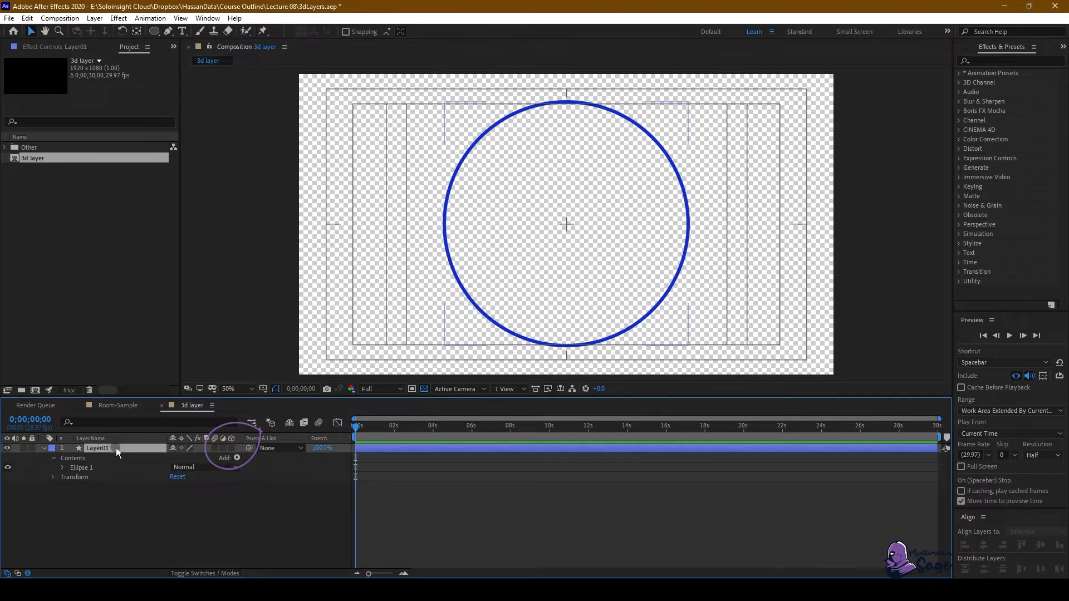
pyautogui.click(232, 448)
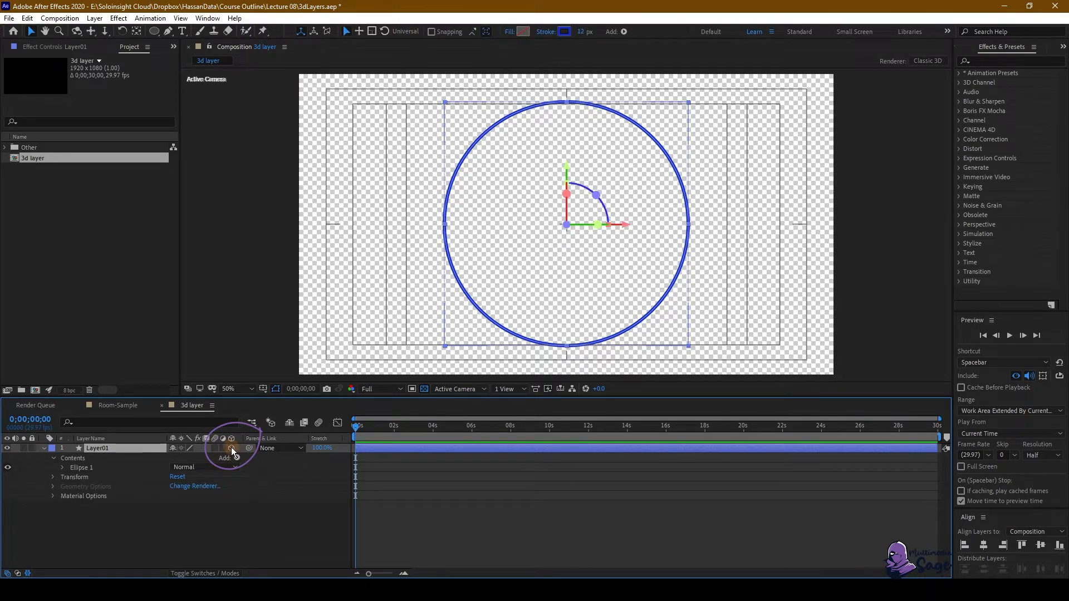
pyautogui.click(232, 449)
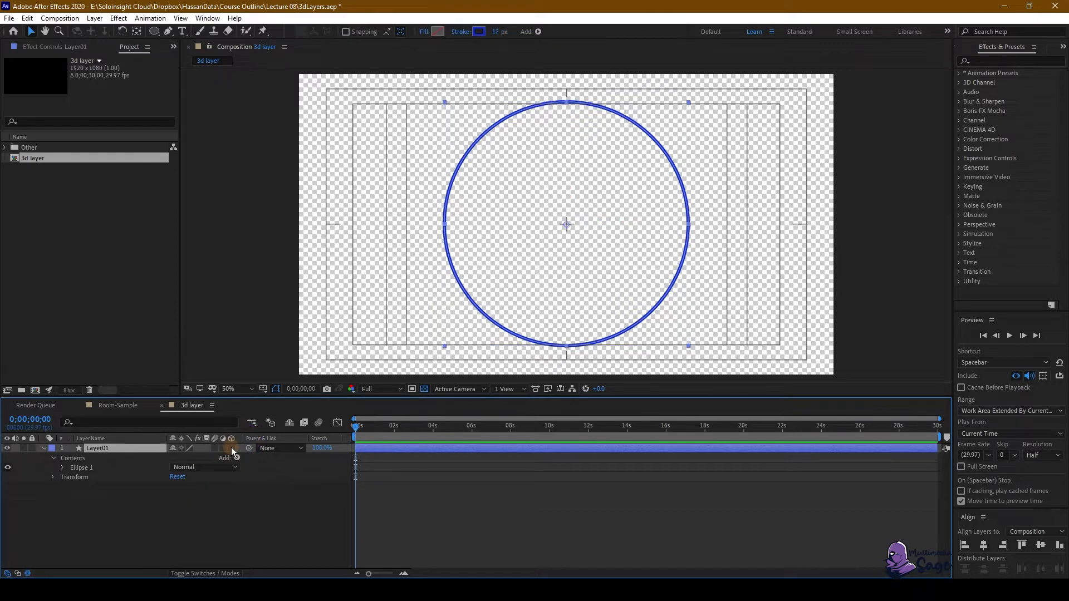
pyautogui.click(232, 448)
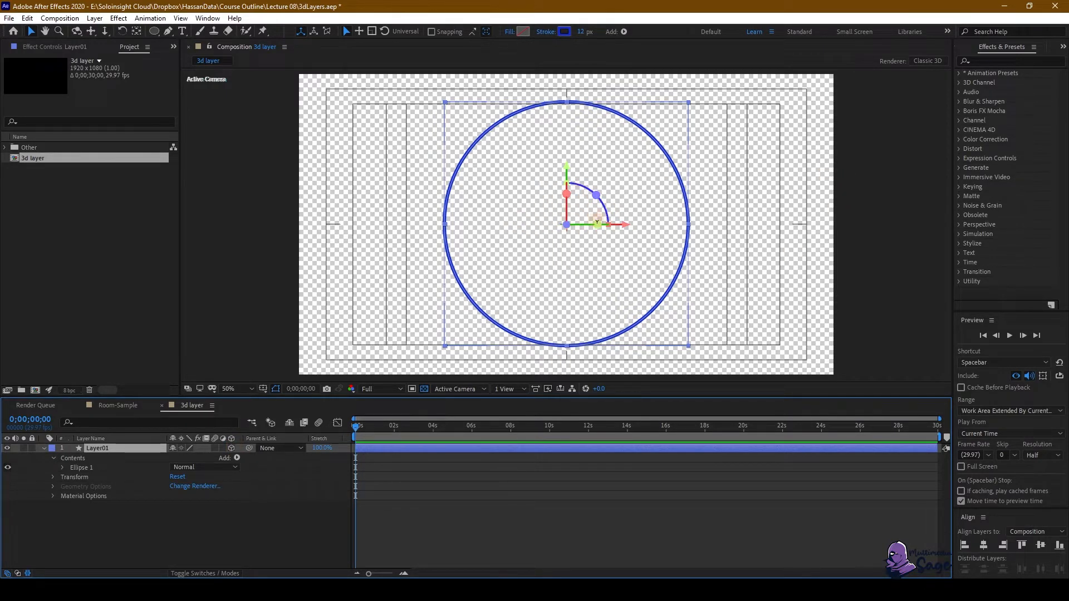
pyautogui.click(232, 448)
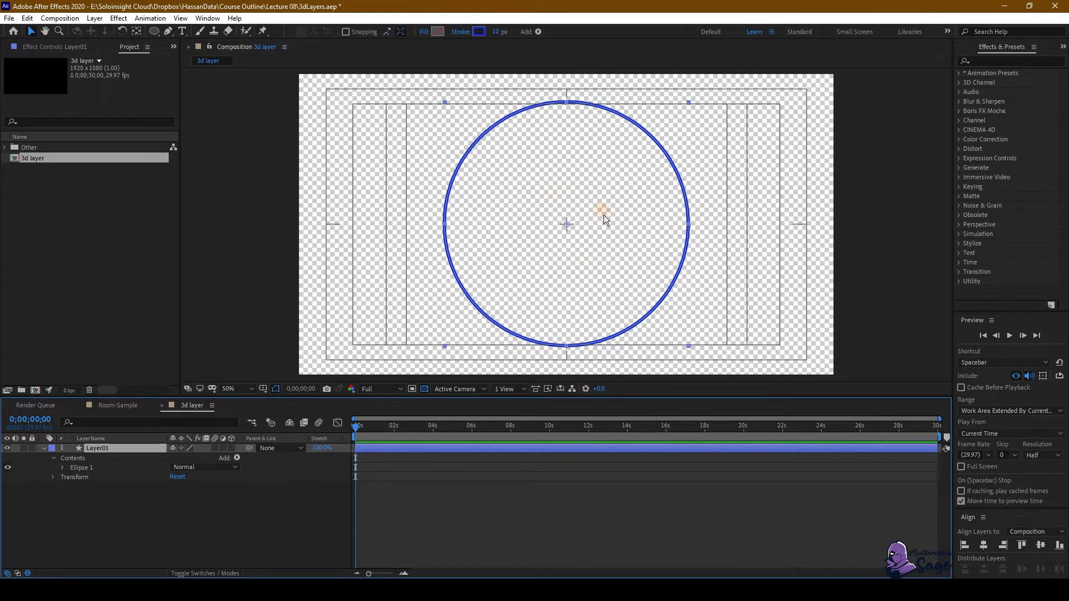
pyautogui.click(142, 518)
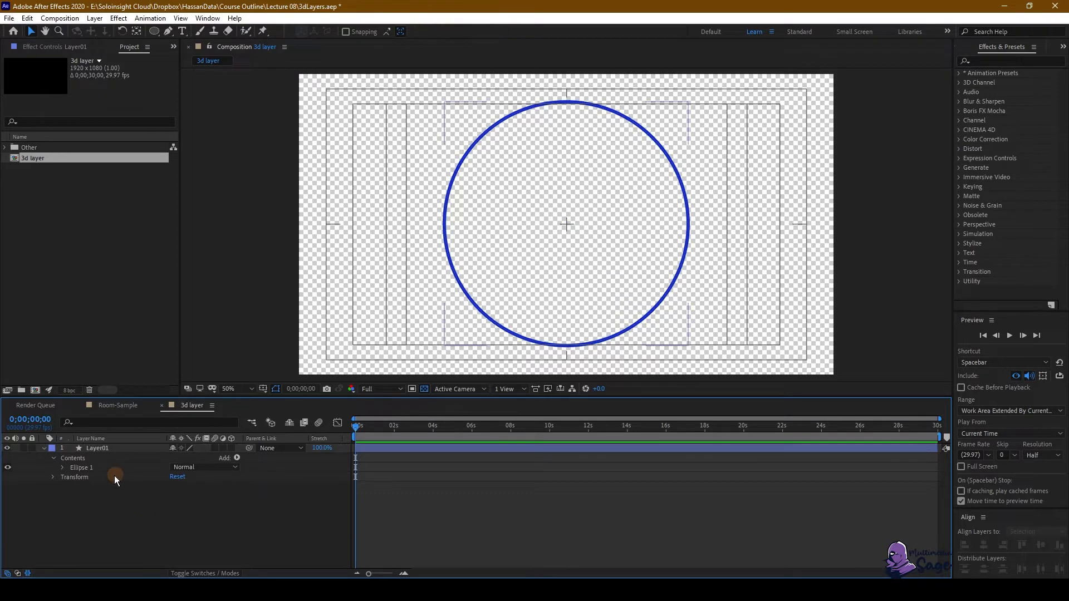
# Step: Expand Layer01's Transform properties and go through its Position, Scale, Rotation and Opacity
pyautogui.click(100, 449)
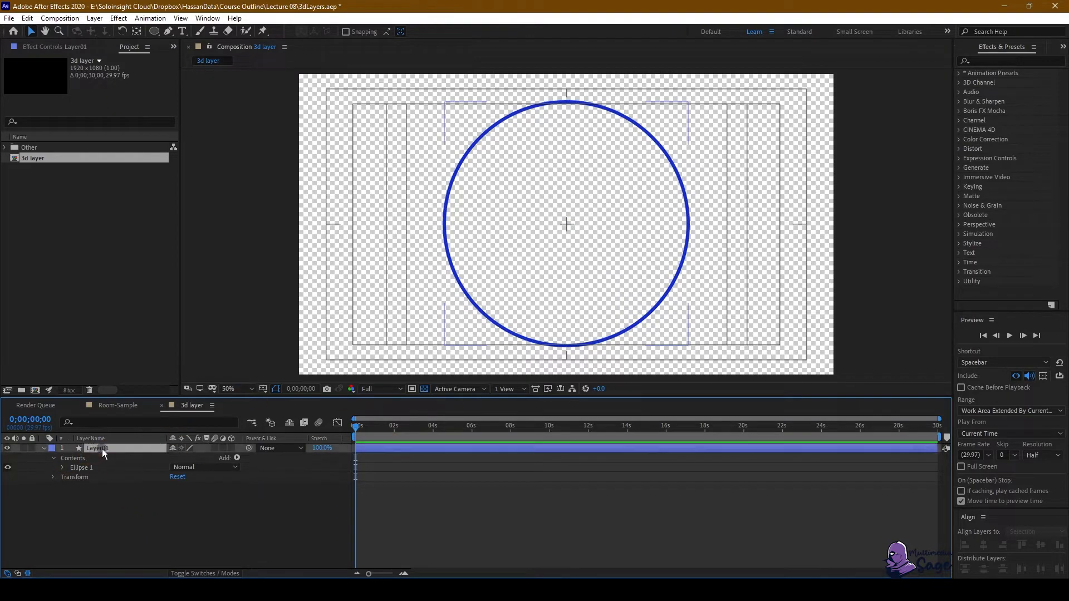
pyautogui.click(44, 449)
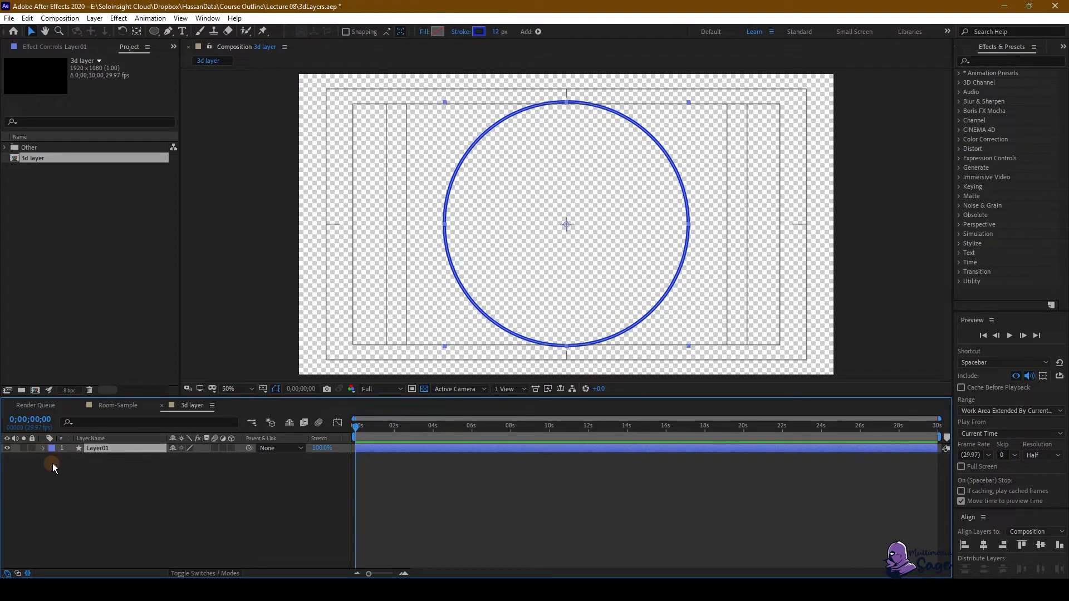
pyautogui.click(44, 449)
pyautogui.click(52, 458)
pyautogui.click(53, 468)
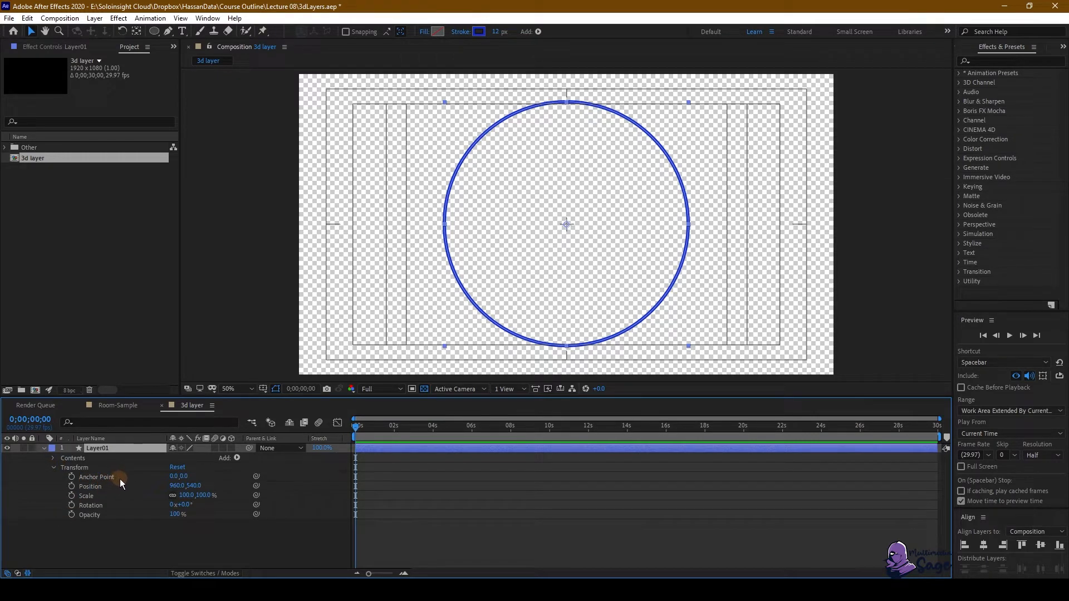
pyautogui.click(105, 487)
pyautogui.click(96, 497)
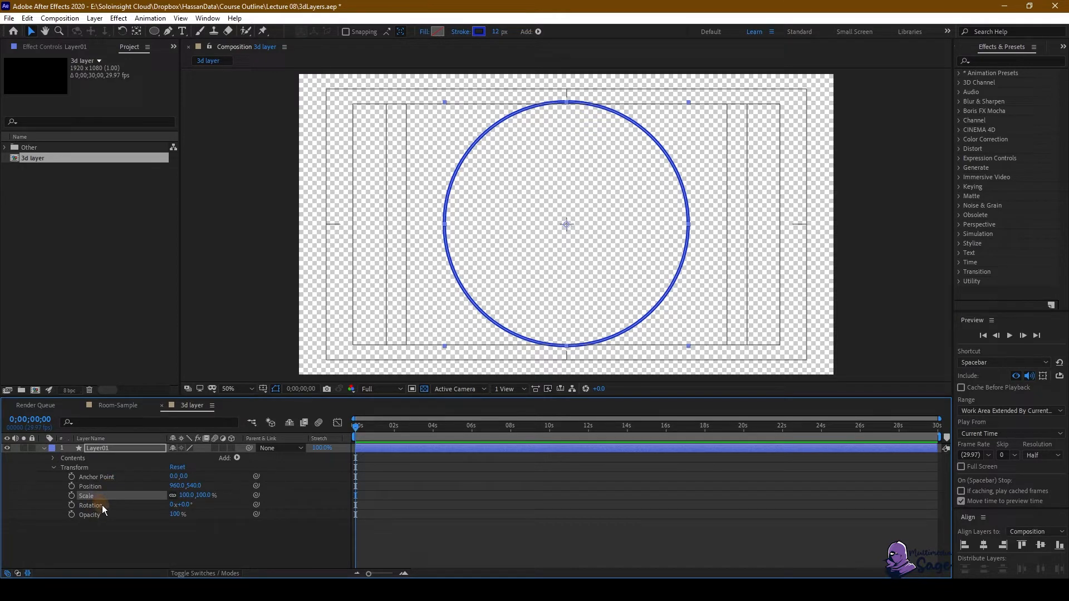
pyautogui.click(102, 506)
pyautogui.click(105, 516)
pyautogui.click(95, 530)
# Step: Duplicate Layer01, then place the copy at about 1438, 540 and the original at about 500, 540 so the circles sit side by side
pyautogui.click(102, 450)
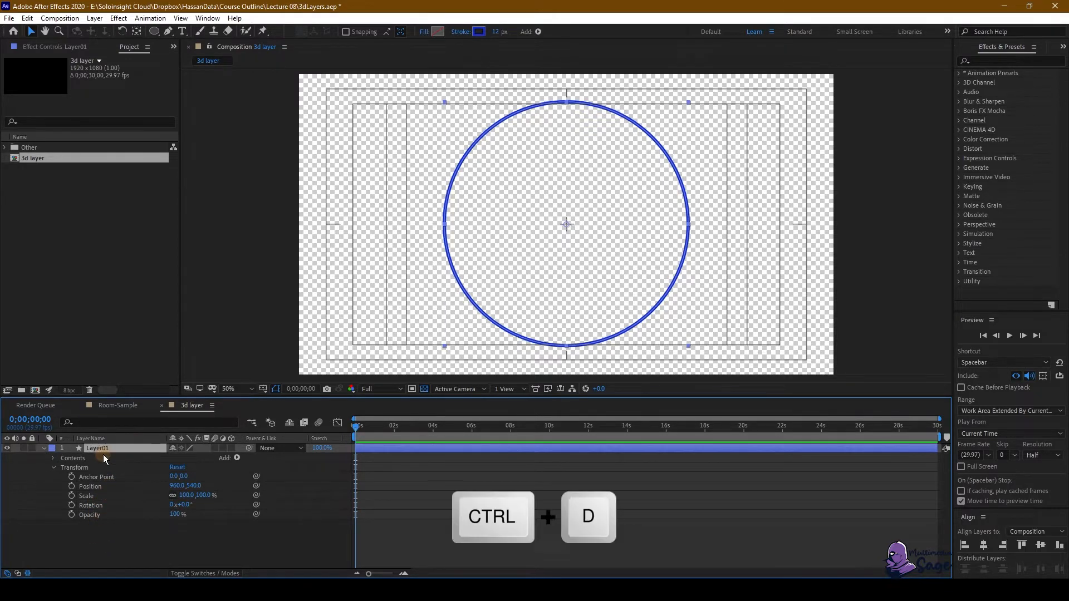
pyautogui.hotkey('ctrl', 'd')
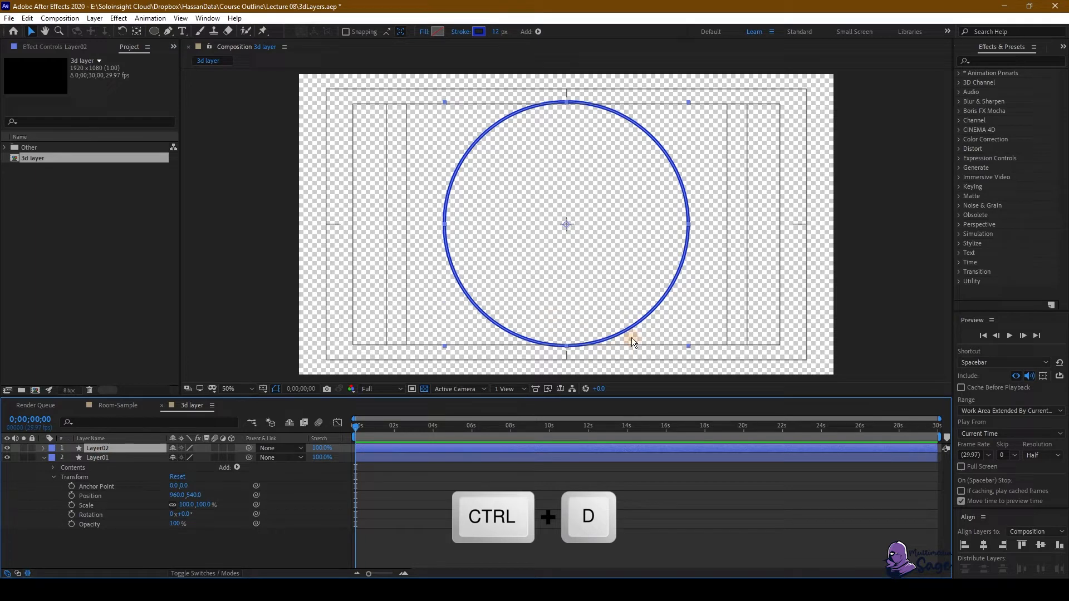
pyautogui.moveTo(633, 329); pyautogui.dragTo(767, 330)
pyautogui.click(92, 457)
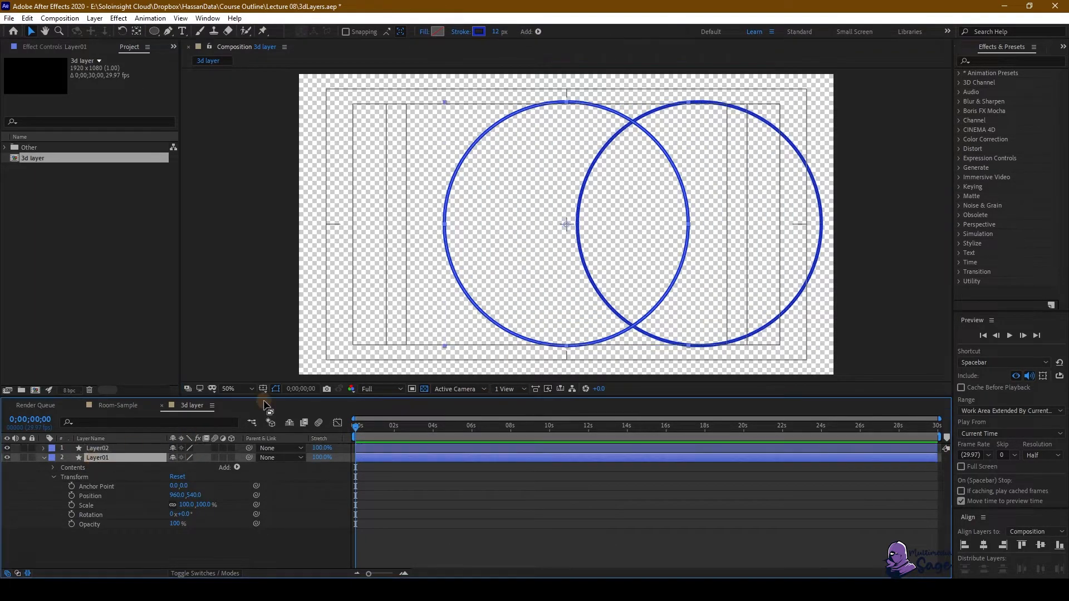
pyautogui.moveTo(473, 306); pyautogui.dragTo(346, 306)
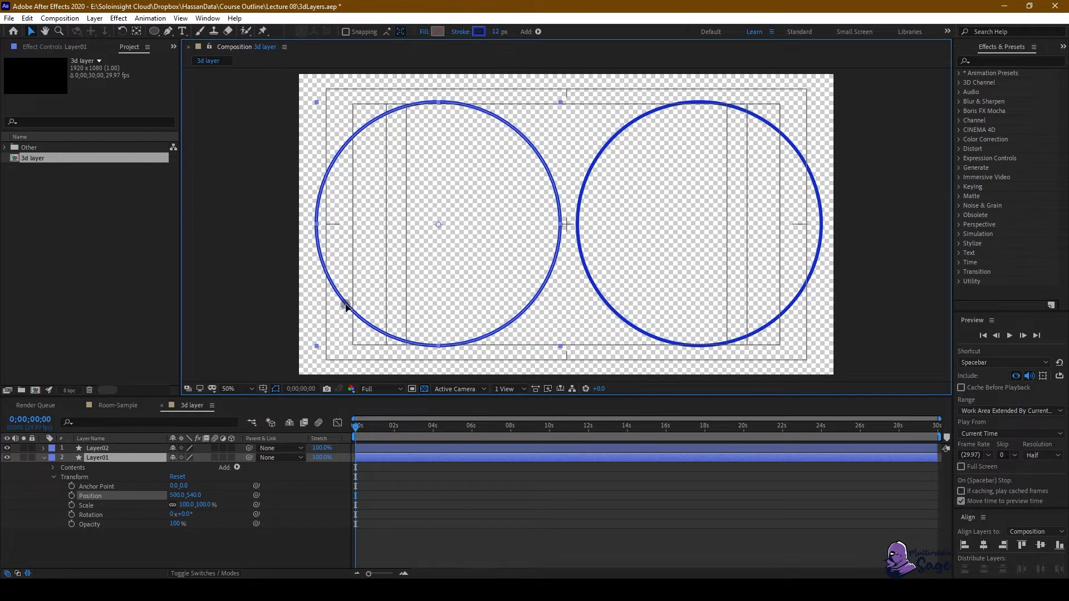
# Step: Expand Layer02's Transform properties and enlarge the timeline area to show both layers' properties
pyautogui.click(587, 349)
pyautogui.click(684, 344)
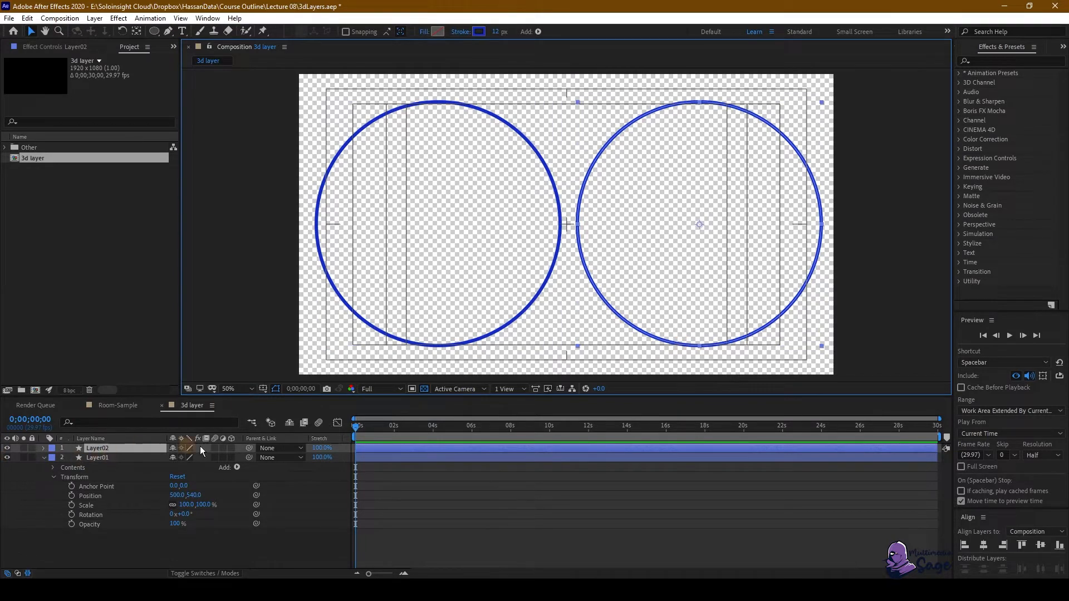
pyautogui.click(45, 448)
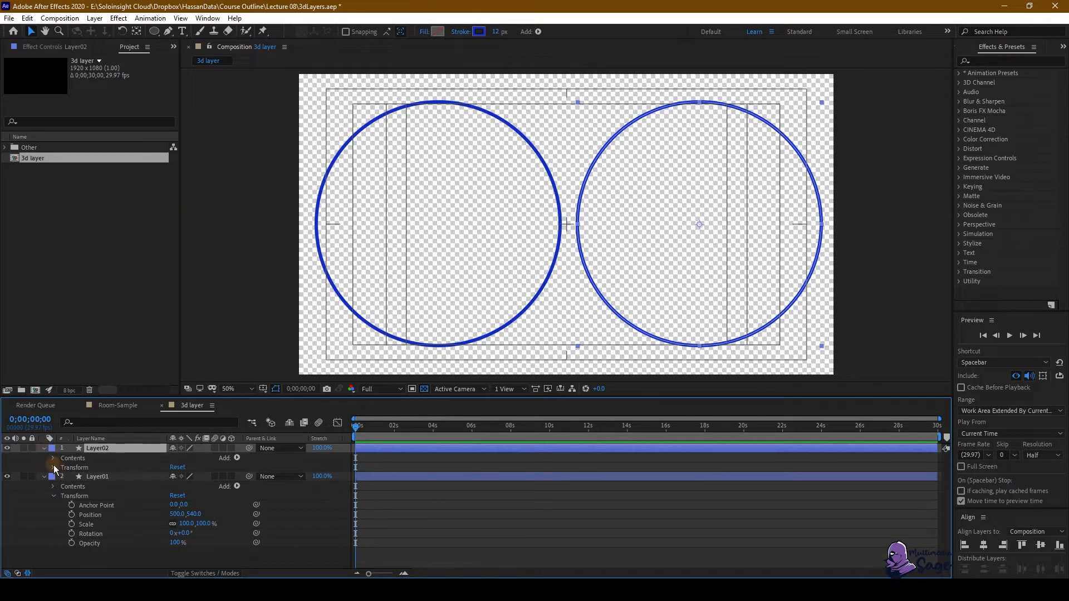
pyautogui.click(54, 468)
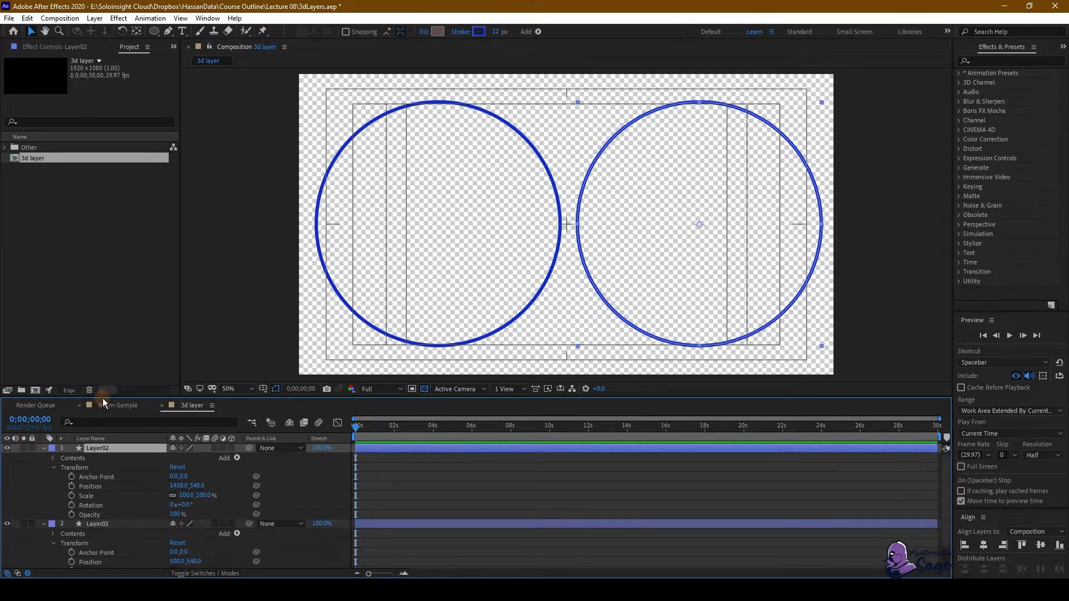
pyautogui.moveTo(103, 399); pyautogui.dragTo(108, 321)
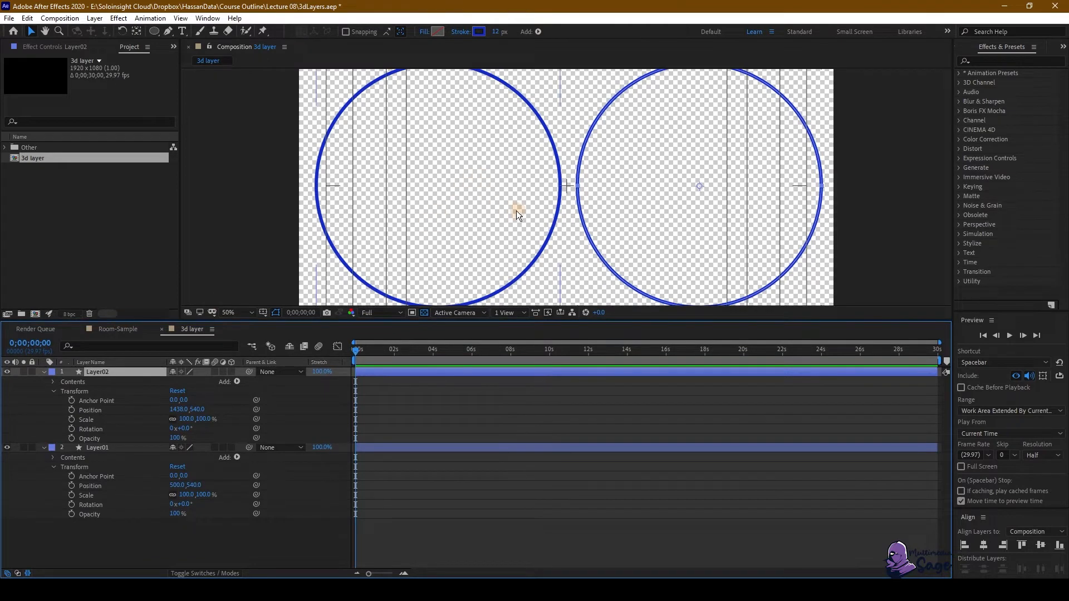
# Step: Turn Layer02 into a 3D layer and compare its Position property with that of Layer01
pyautogui.scroll(-2, 514, 208)
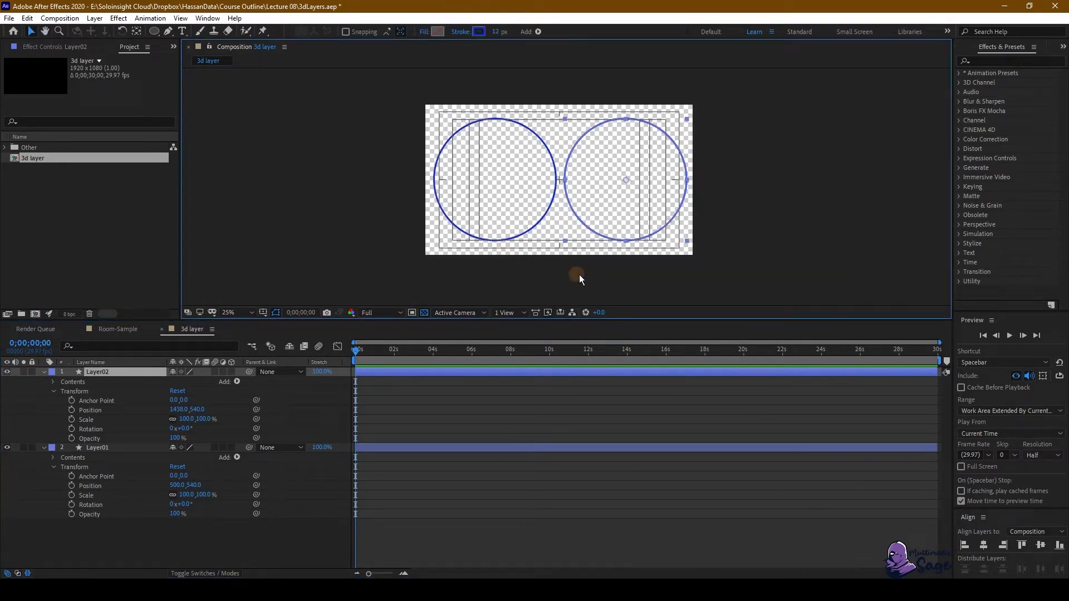
pyautogui.click(97, 373)
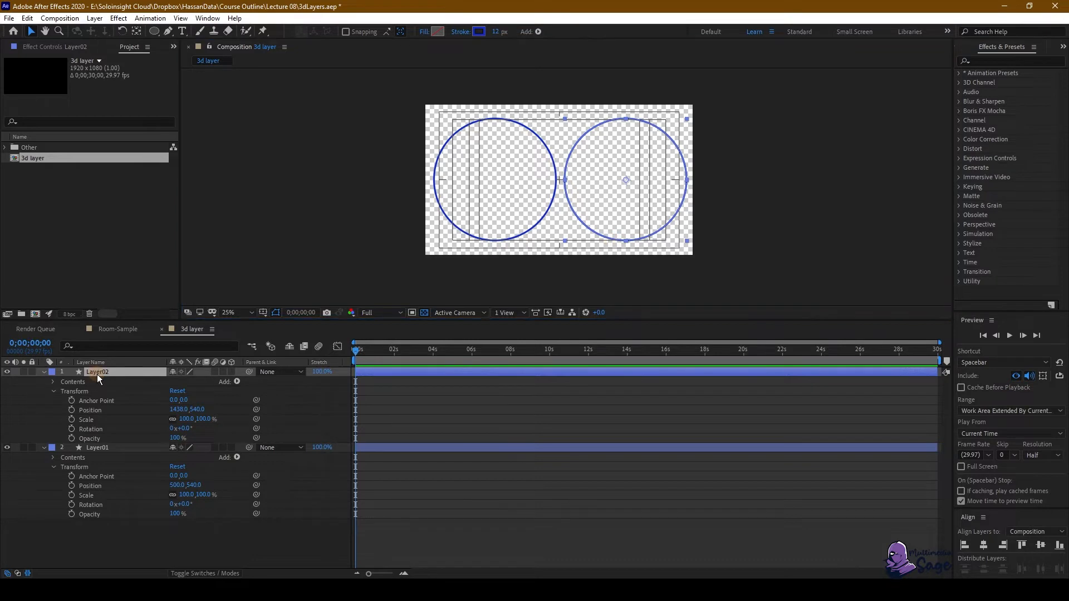
pyautogui.click(232, 372)
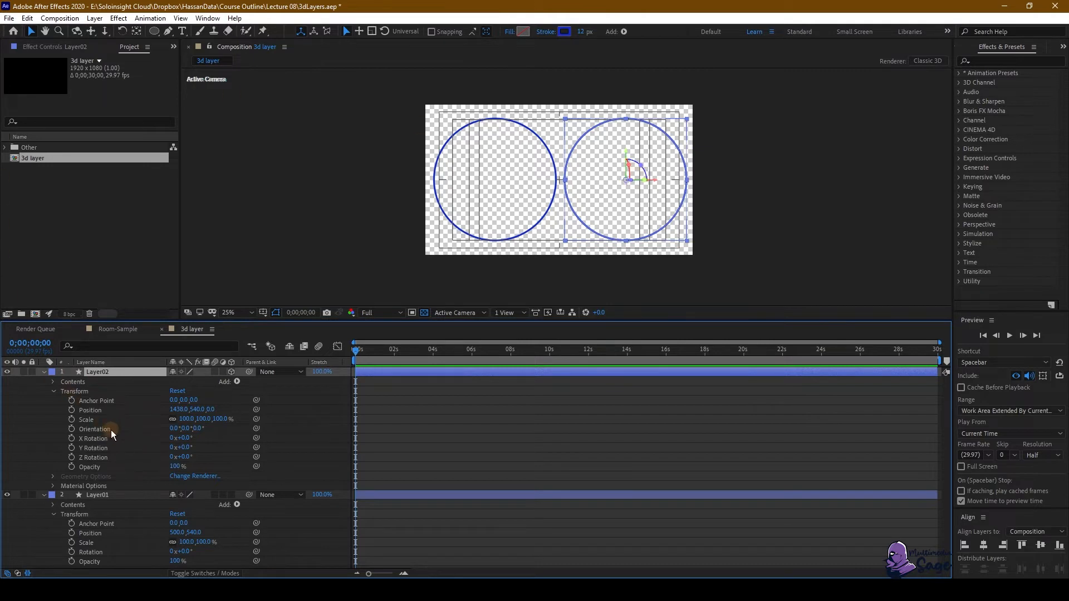
pyautogui.click(105, 409)
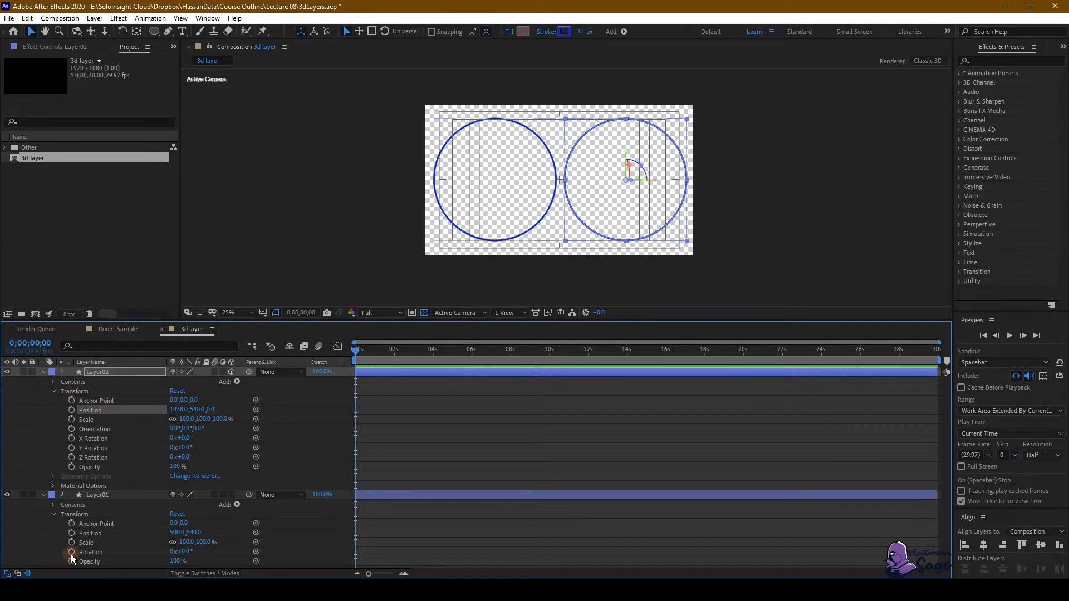
pyautogui.click(100, 534)
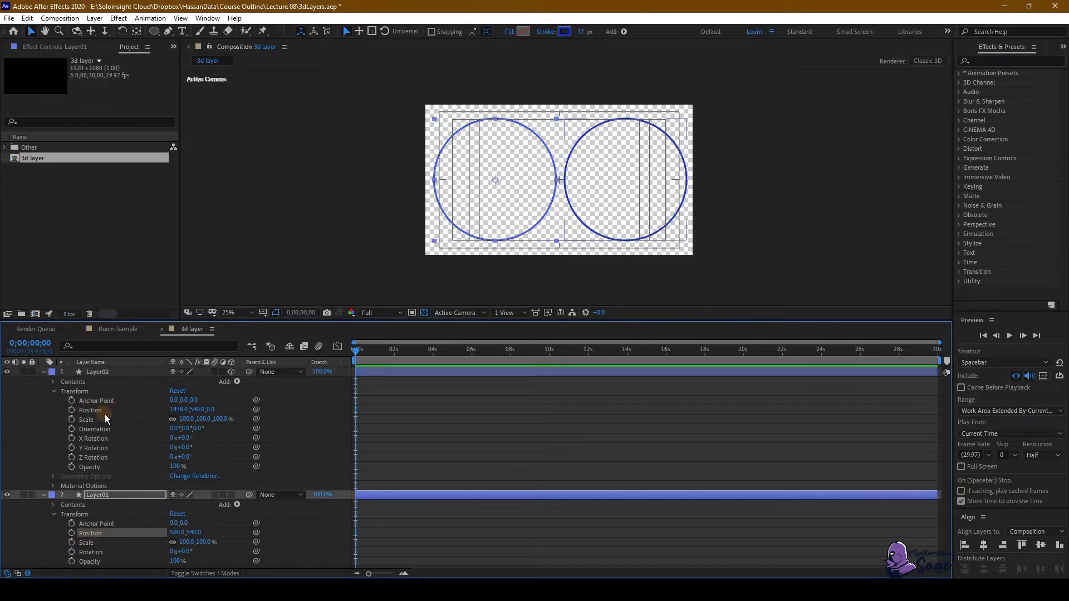
# Step: Compare the Scale and Rotation properties of 3D Layer02 with those of 2D Layer01
pyautogui.click(89, 420)
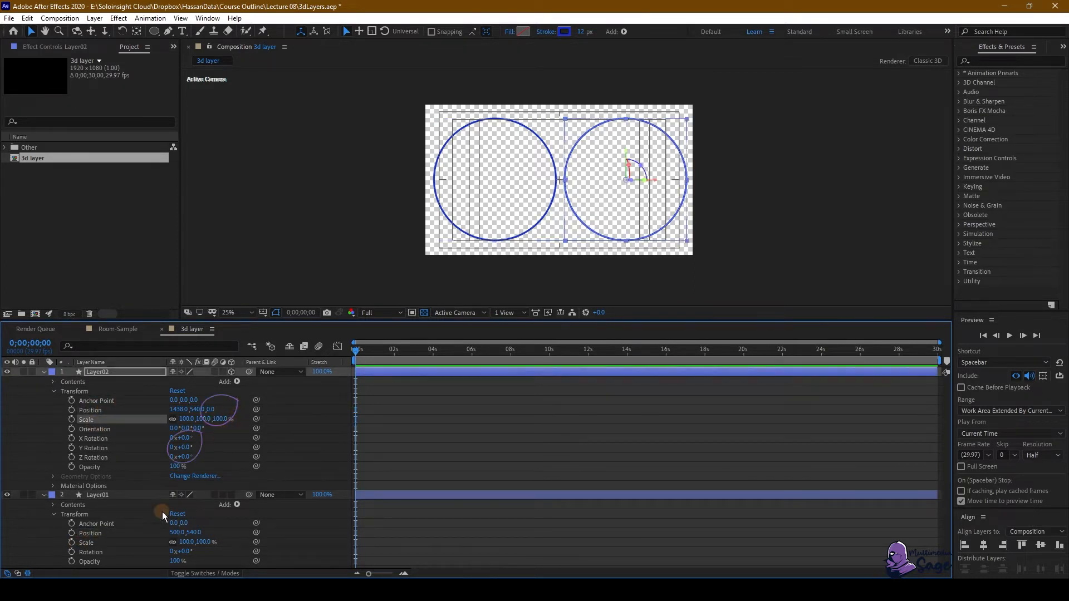
pyautogui.click(98, 543)
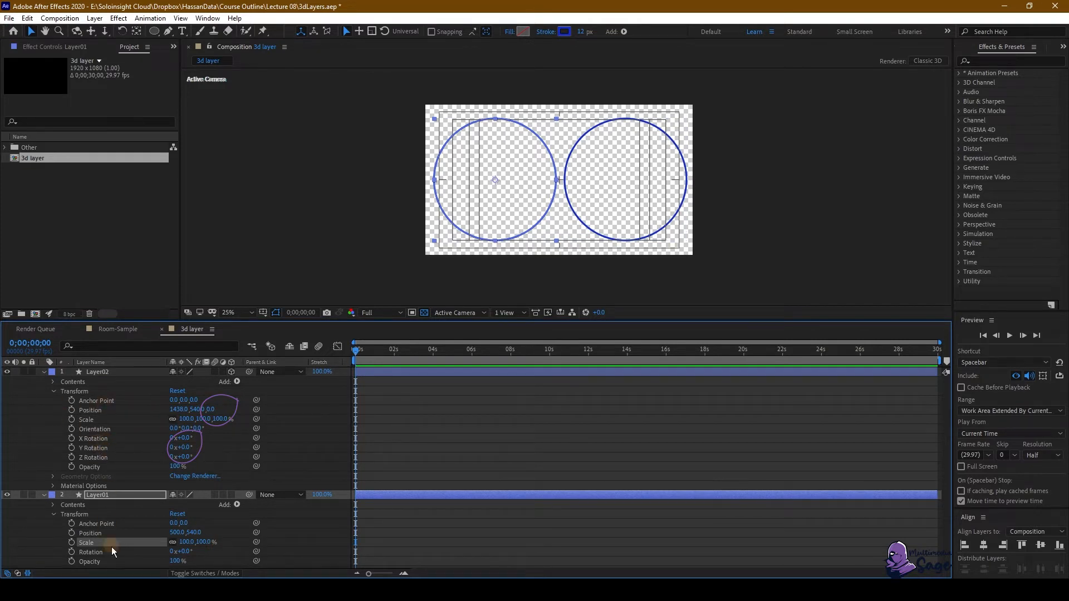
pyautogui.click(93, 552)
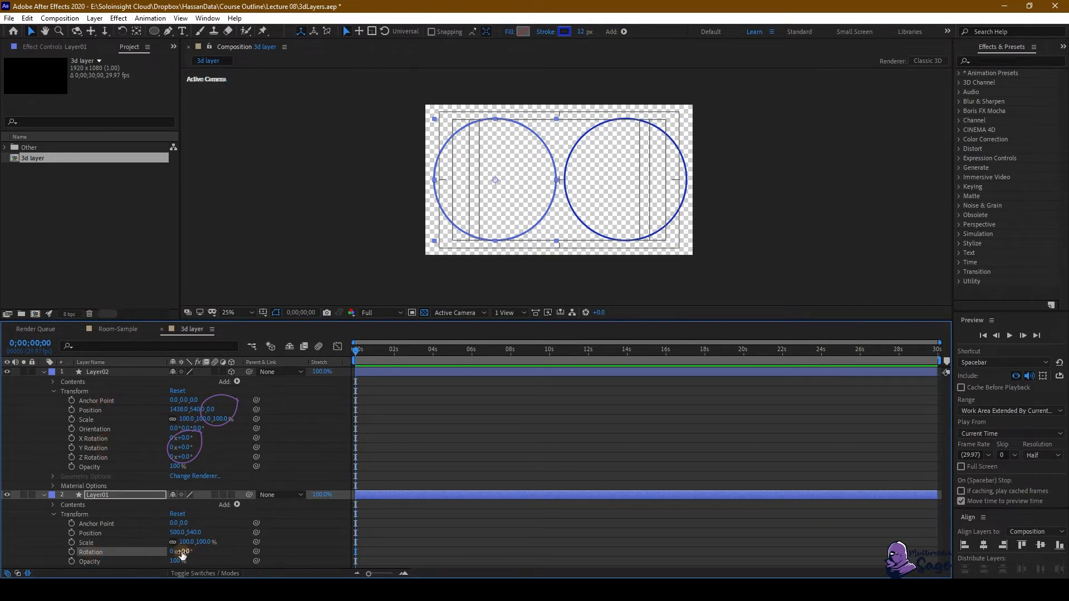
pyautogui.click(98, 440)
pyautogui.click(101, 459)
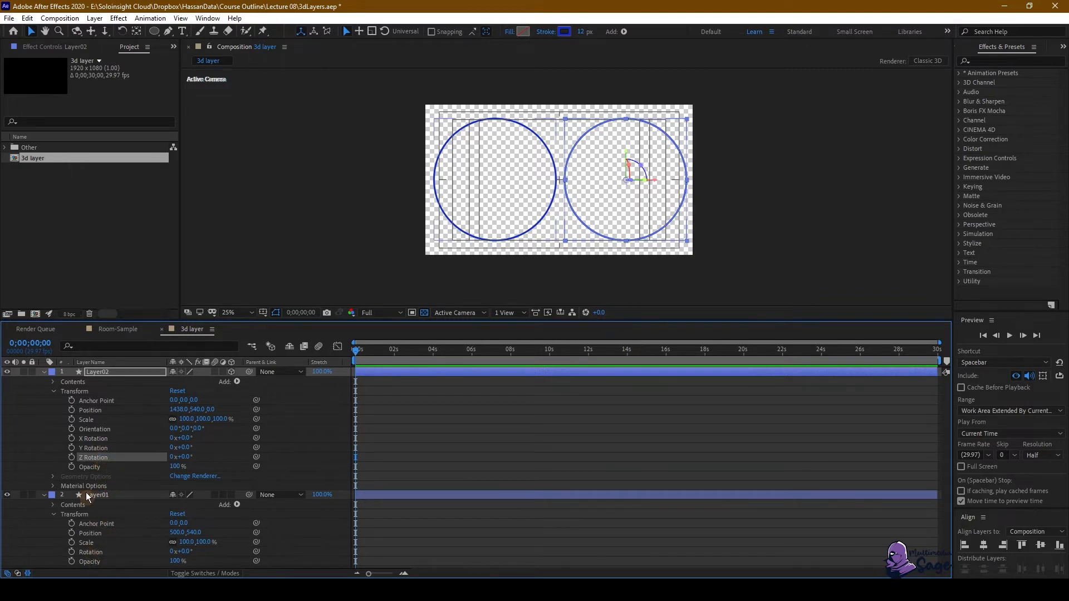
pyautogui.click(39, 424)
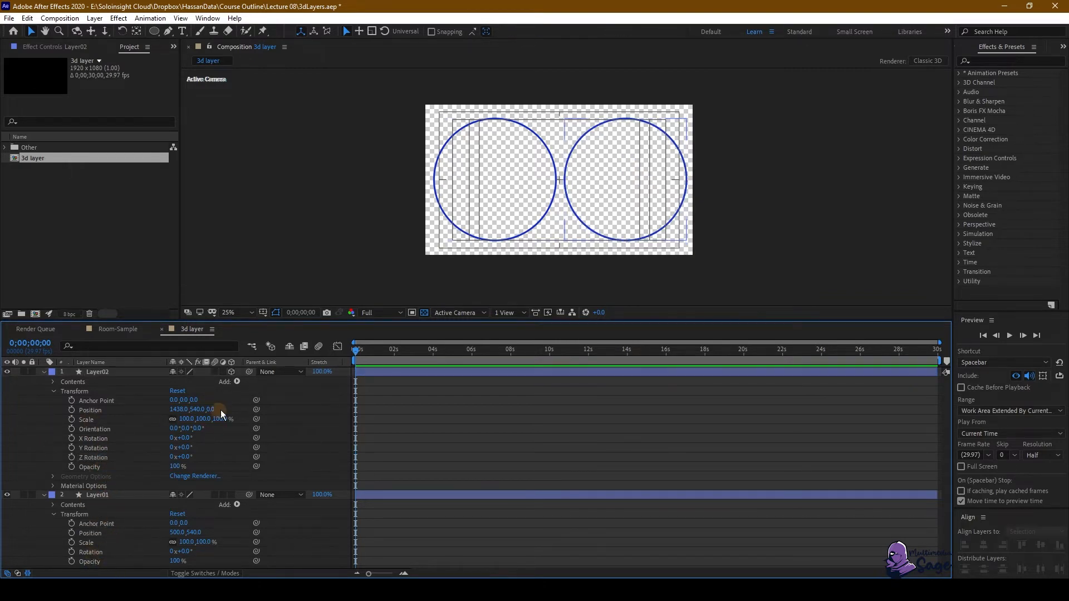
# Step: Switch Layer02 back to 2D and then to 3D again to compare its Transform properties in both states
pyautogui.click(113, 372)
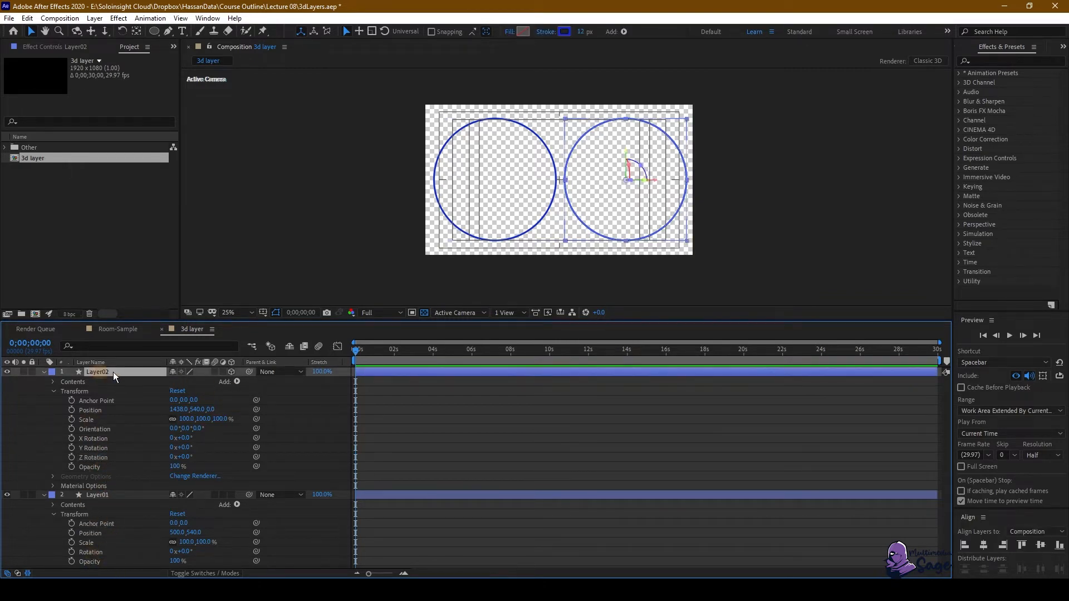
pyautogui.click(233, 370)
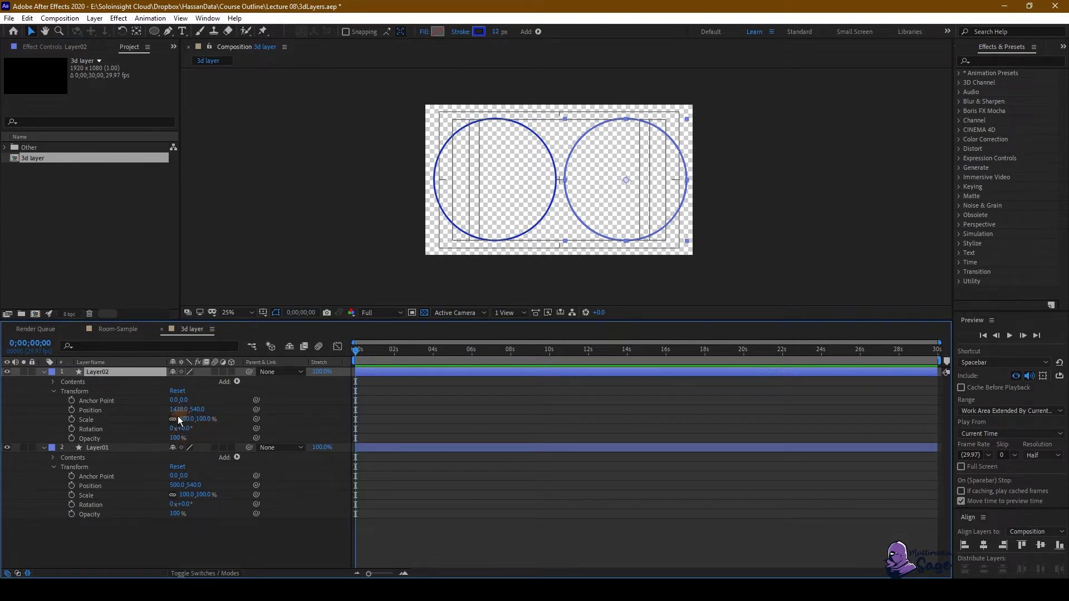
pyautogui.click(232, 371)
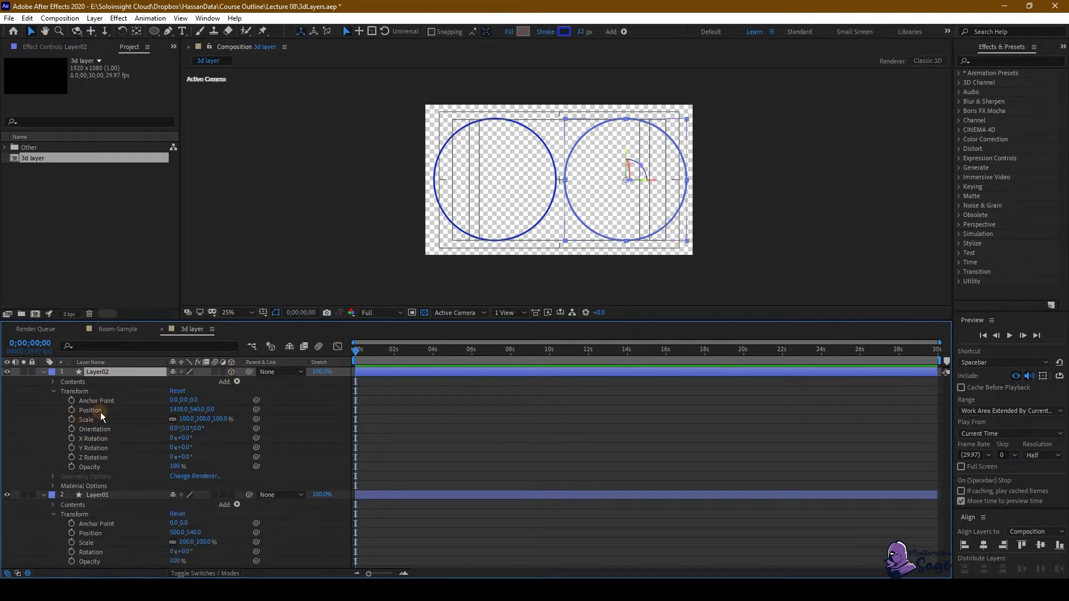
pyautogui.click(33, 419)
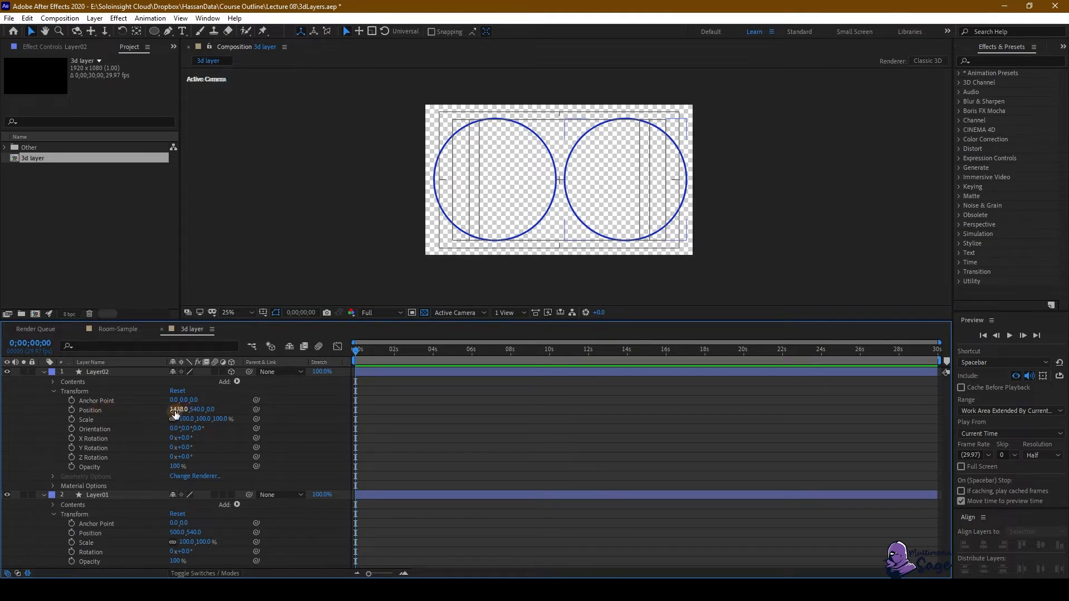
# Step: Try moving Layer02 along its X, Y and Z Position axes, and undo the changes
pyautogui.moveTo(175, 413); pyautogui.dragTo(116, 412)
pyautogui.moveTo(196, 410); pyautogui.dragTo(1068, 557)
pyautogui.hotkey('ctrl', 'z')
pyautogui.hotkey('ctrl', 'z')
pyautogui.moveTo(396, 519); pyautogui.dragTo(657, 455)
pyautogui.moveTo(446, 453); pyautogui.dragTo(816, 414)
pyautogui.moveTo(526, 416); pyautogui.dragTo(153, 430)
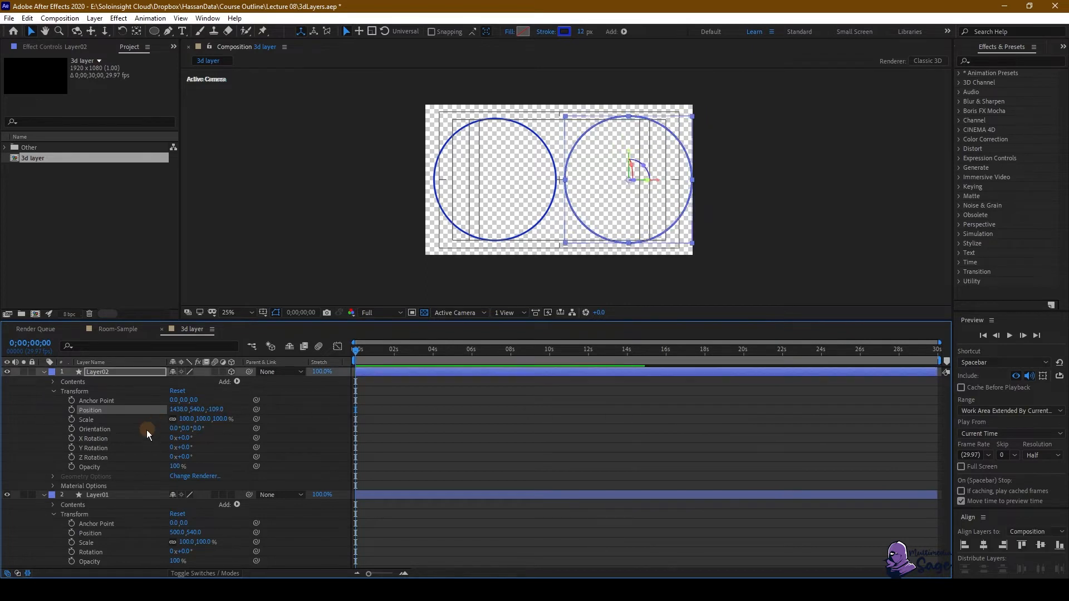
pyautogui.hotkey('ctrl', 'z')
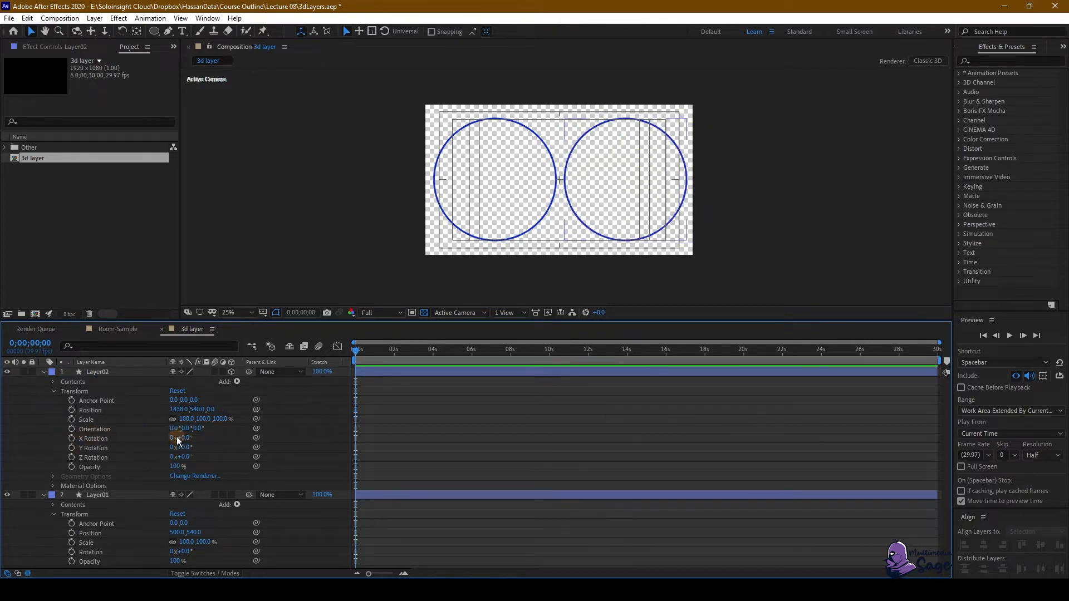
# Step: Try rotating Layer02 with its X Rotation property, and undo the rotation
pyautogui.click(90, 438)
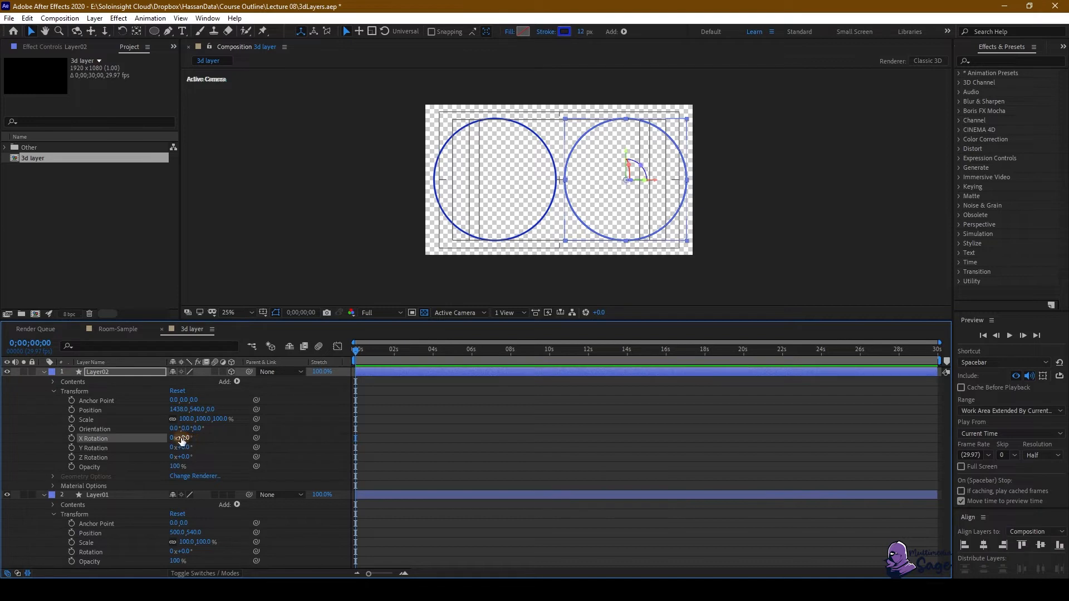
pyautogui.moveTo(187, 440); pyautogui.dragTo(214, 440)
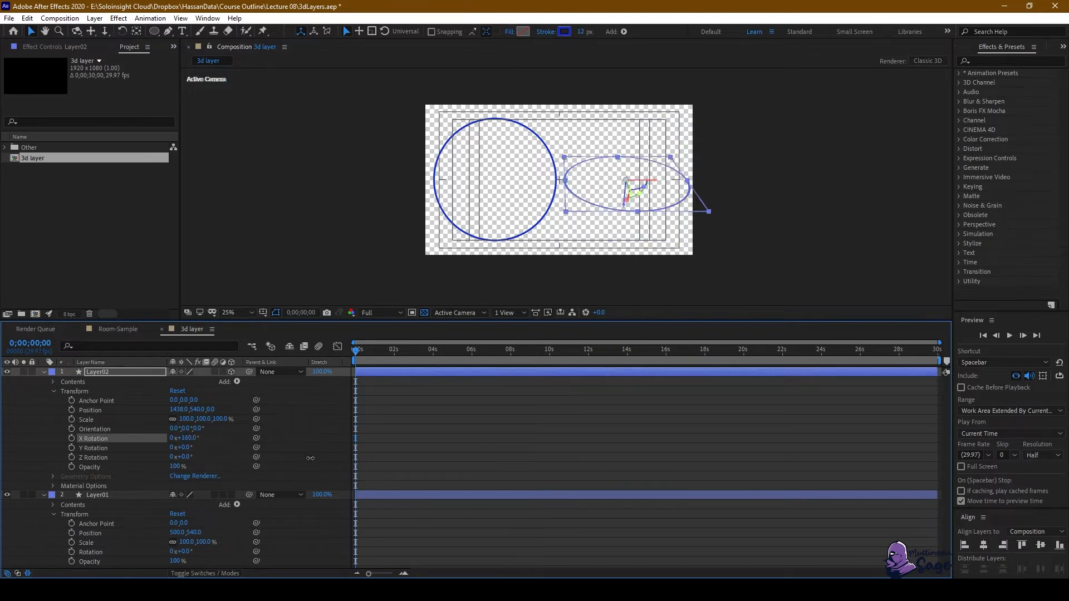
pyautogui.moveTo(274, 457); pyautogui.dragTo(120, 440)
pyautogui.hotkey('ctrl', 'z')
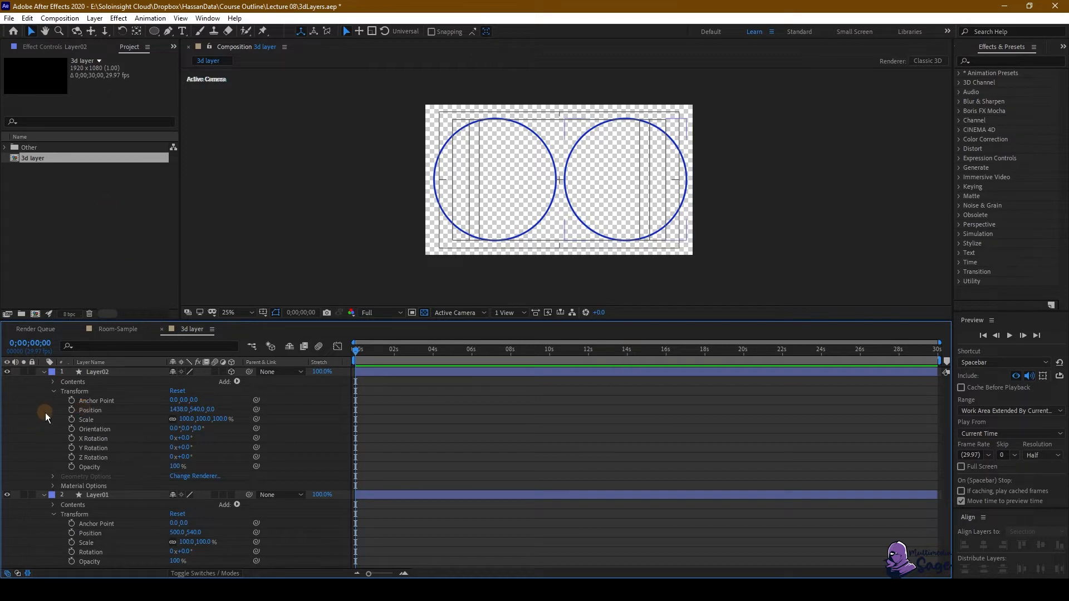
# Step: Create a new composition named 3d Multiple Layers with the HDTV 1080 29.97 preset
pyautogui.click(59, 19)
pyautogui.click(72, 28)
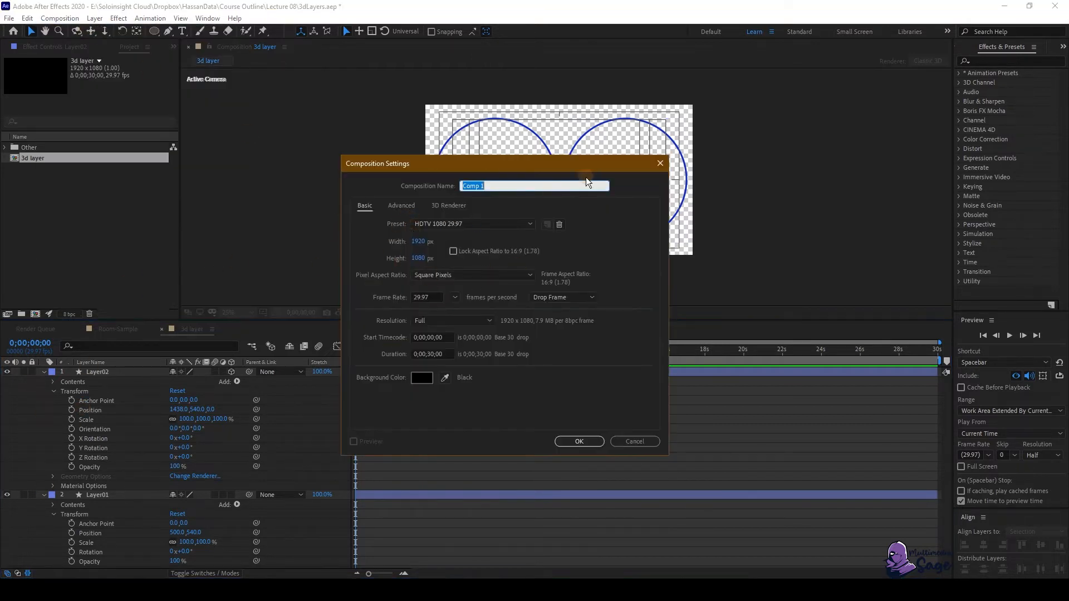
pyautogui.write('3')
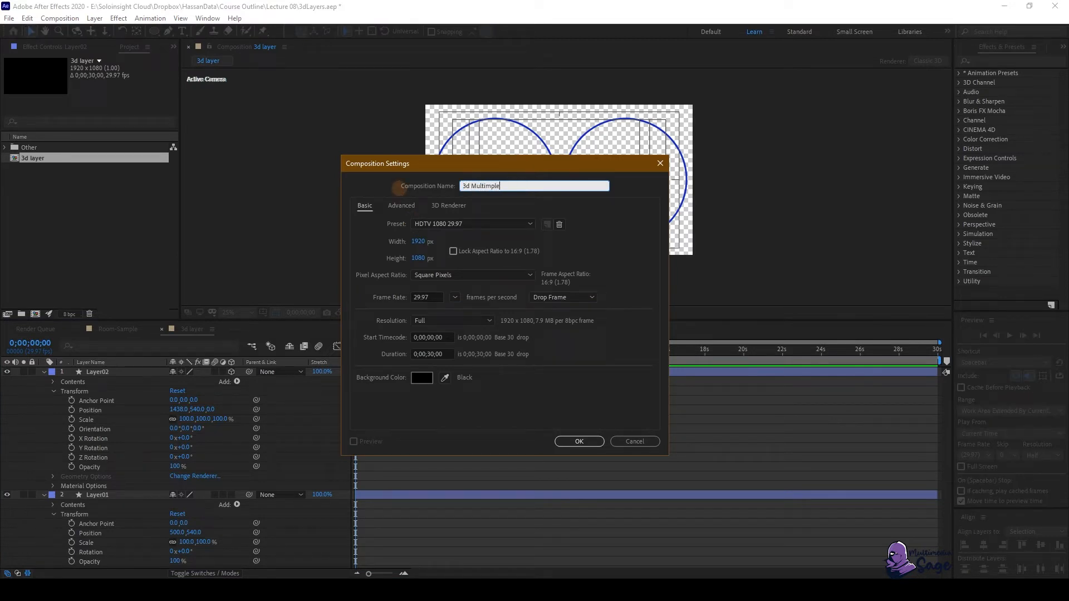
pyautogui.write('d Multiple Layers')
pyautogui.press('Return')
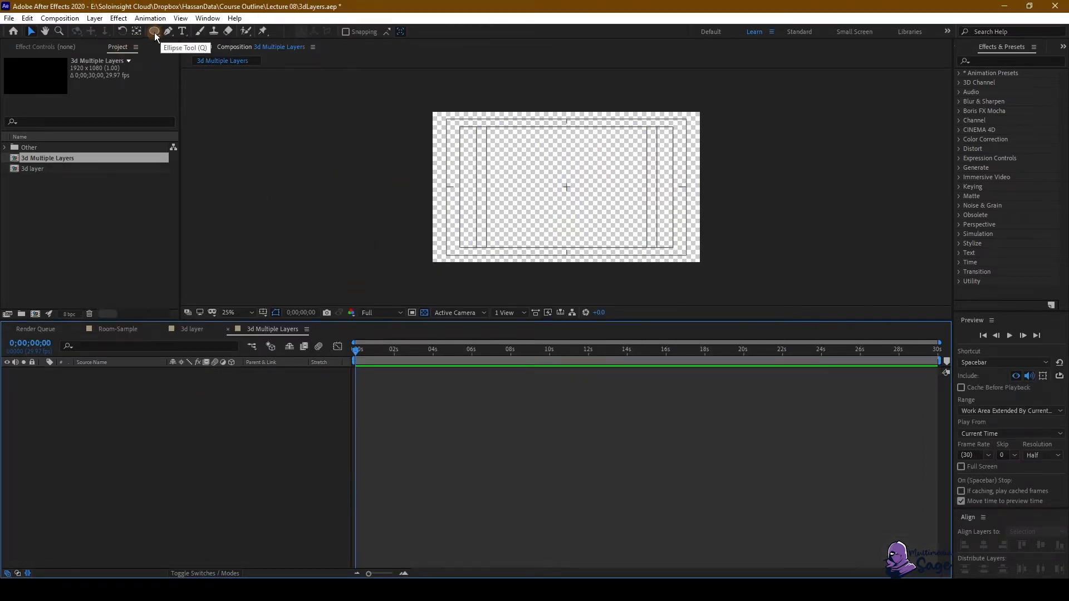
# Step: Draw a circle about 1292 px in diameter from the centre of the composition with the Ellipse tool
pyautogui.moveTo(155, 36)
pyautogui.mouseDown()
pyautogui.moveTo(210, 52)
pyautogui.moveTo(203, 59)
pyautogui.mouseUp()
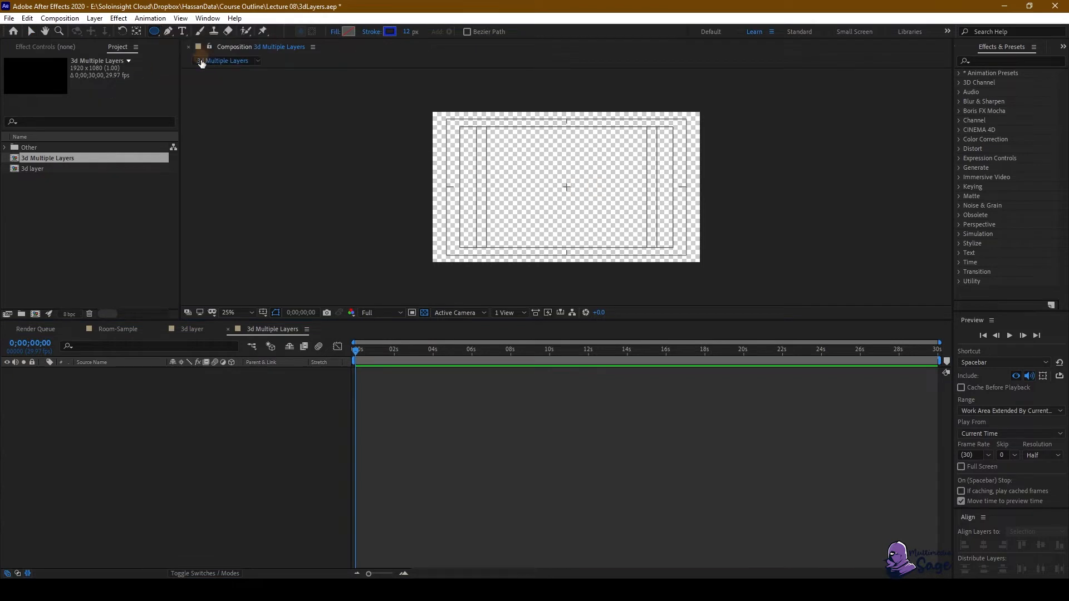
pyautogui.scroll(2, 568, 192)
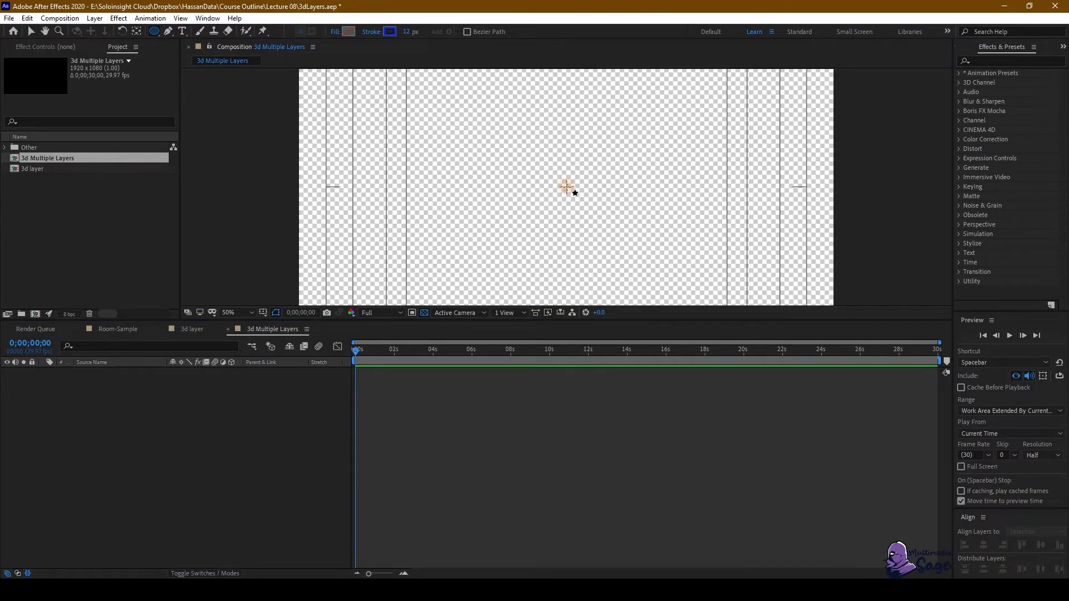
pyautogui.moveTo(566, 187); pyautogui.dragTo(386, 104)
pyautogui.press(',')
# Step: Set the circle's path size to 963 by 963 and its stroke width to 25 px
pyautogui.click(62, 391)
pyautogui.click(72, 401)
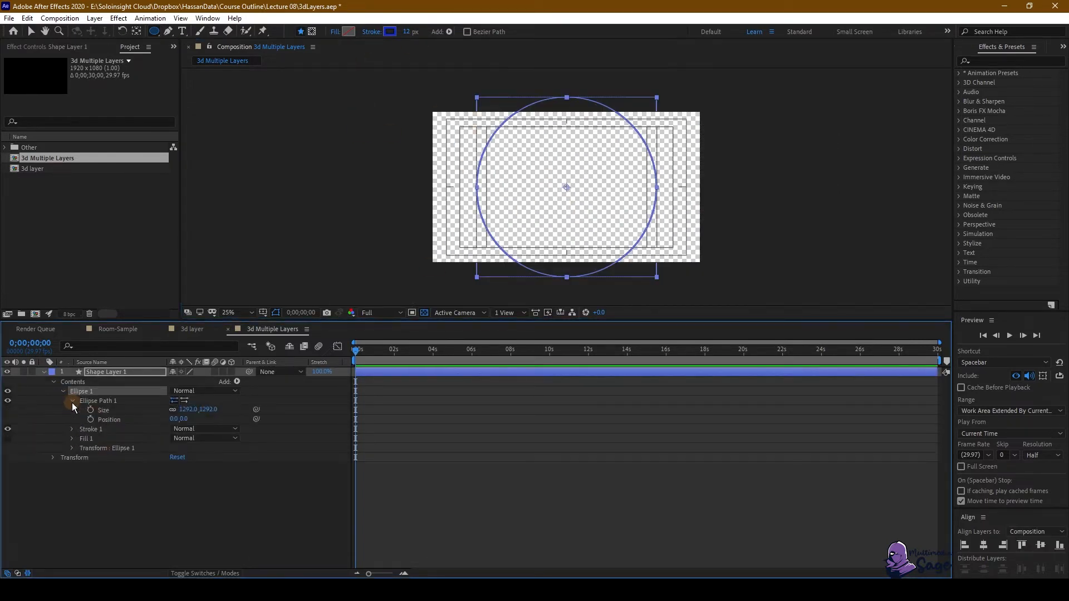
pyautogui.click(189, 412)
pyautogui.write('961')
pyautogui.press('Return')
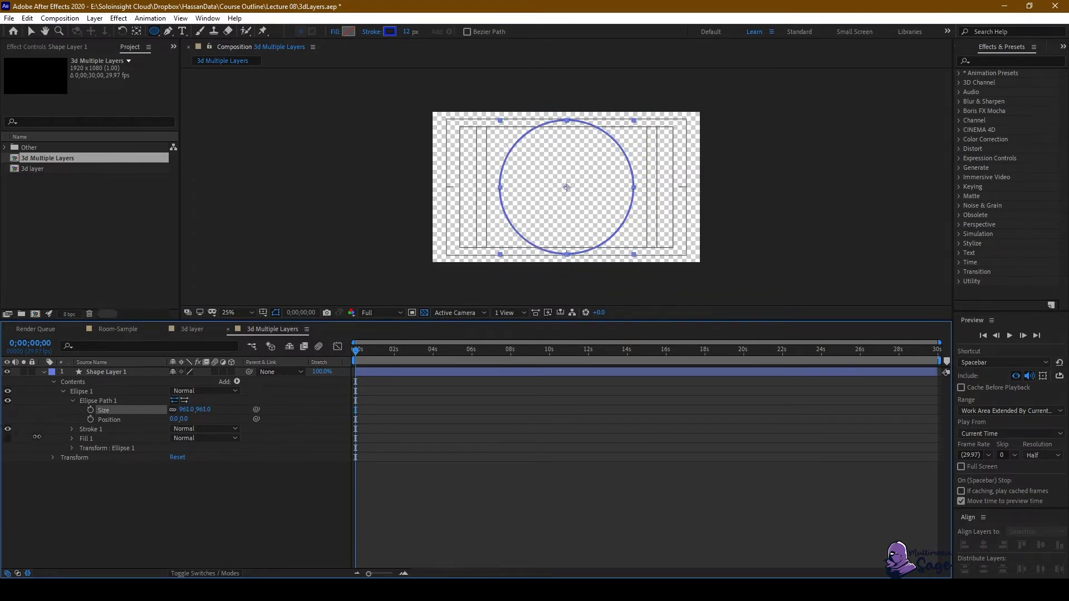
pyautogui.moveTo(37, 437); pyautogui.dragTo(38, 437)
pyautogui.moveTo(409, 35); pyautogui.dragTo(544, 35)
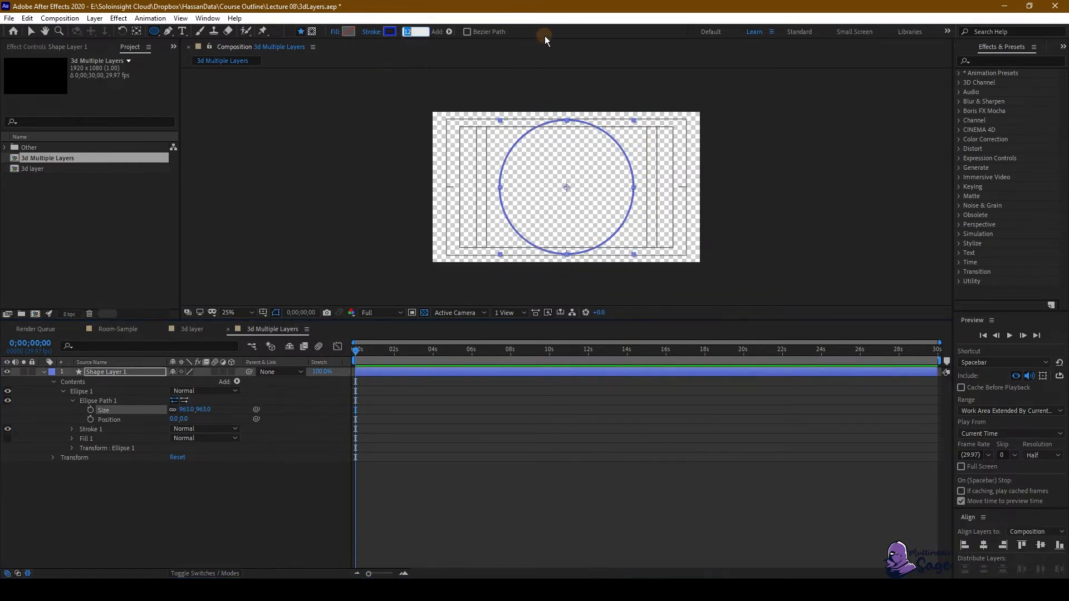
pyautogui.click(238, 454)
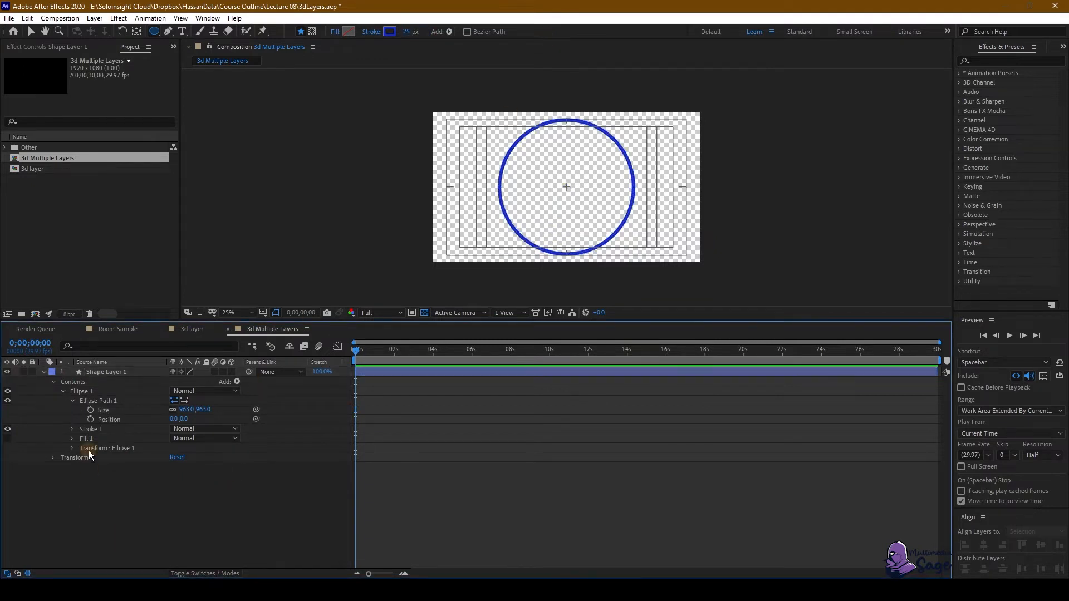
# Step: Rename the circle's shape layer as Layer01 and collapse its properties
pyautogui.rightClick(103, 372)
pyautogui.click(139, 349)
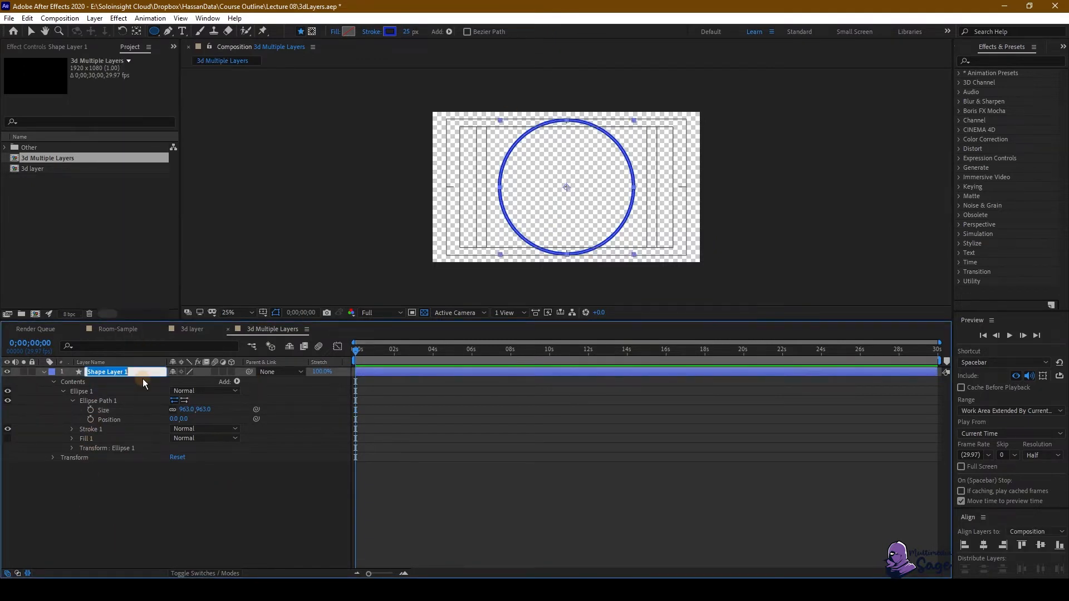
pyautogui.write('La')
pyautogui.click(143, 378)
pyautogui.click(44, 372)
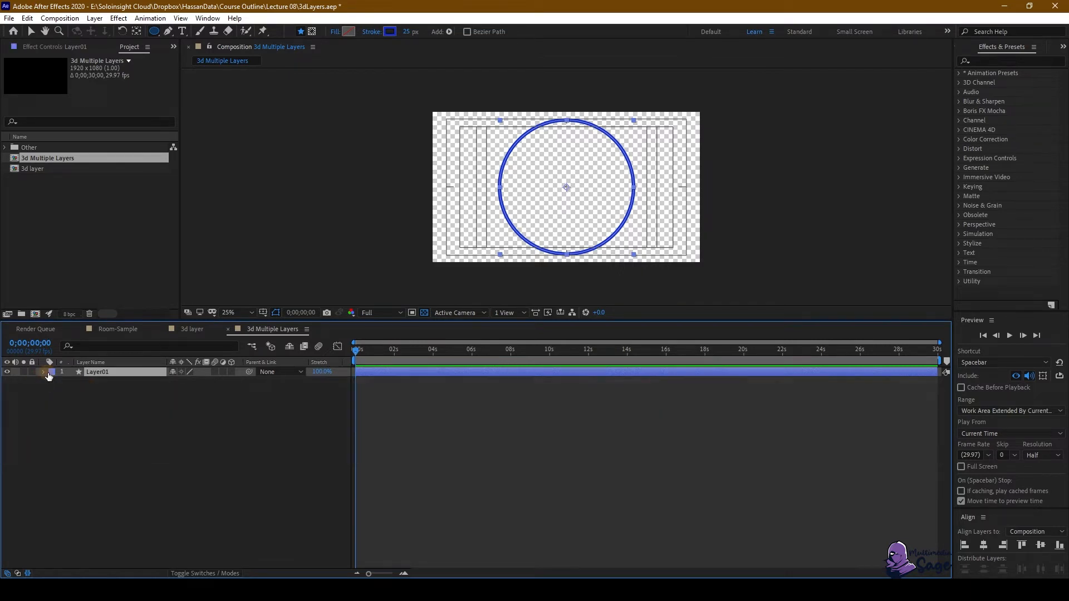
pyautogui.click(121, 445)
# Step: Turn Layer01 into a 3D layer
pyautogui.click(99, 372)
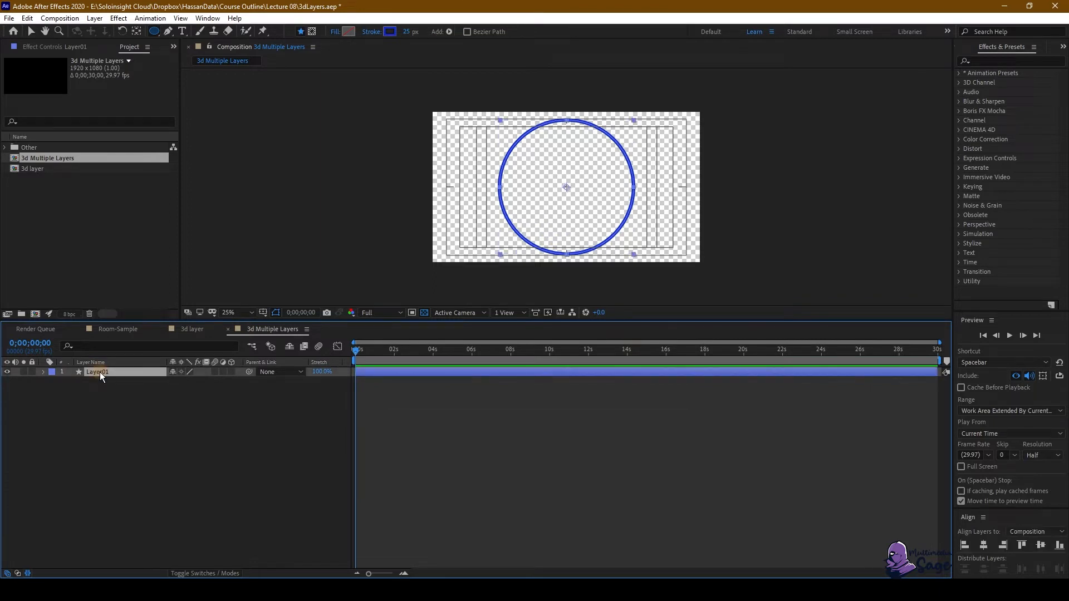
pyautogui.click(231, 372)
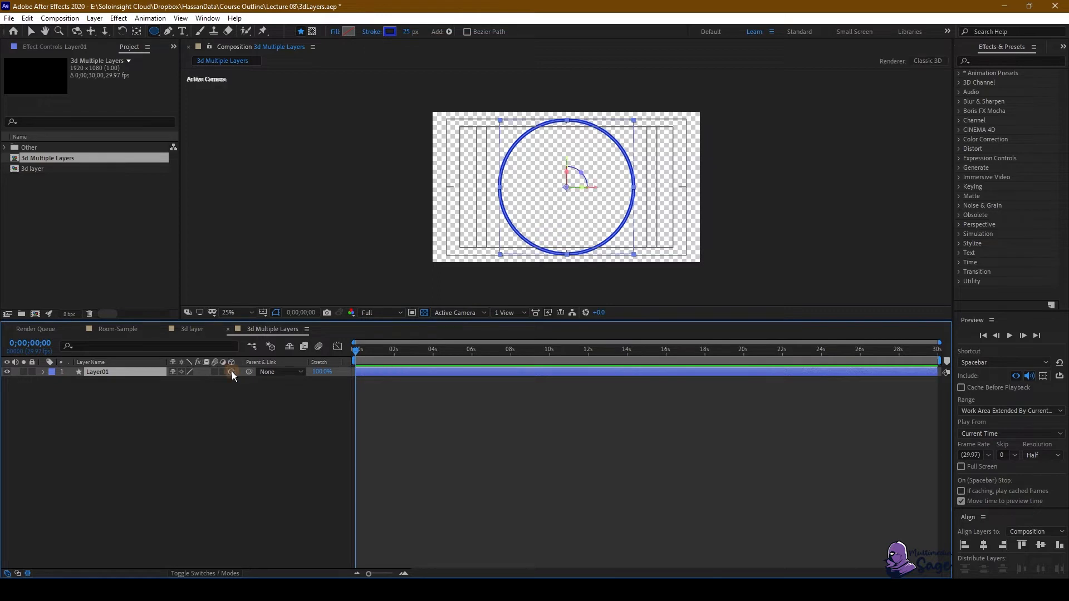
pyautogui.click(114, 392)
# Step: Duplicate the 3D circle layer repeatedly until the composition holds five copies
pyautogui.hotkey('ctrl', 'd')
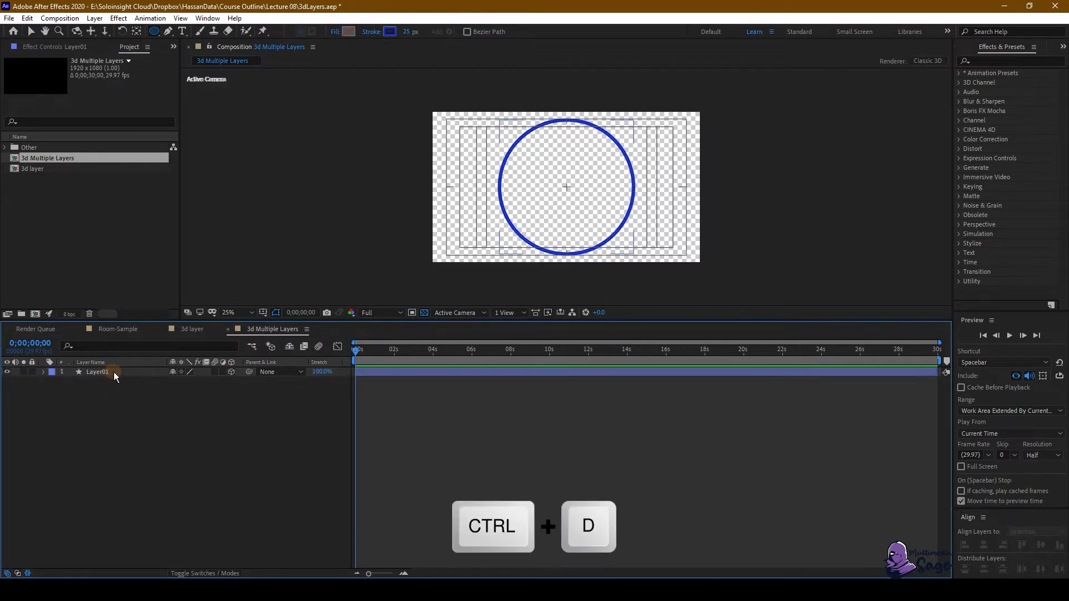
pyautogui.click(118, 372)
pyautogui.hotkey('ctrl', 'd')
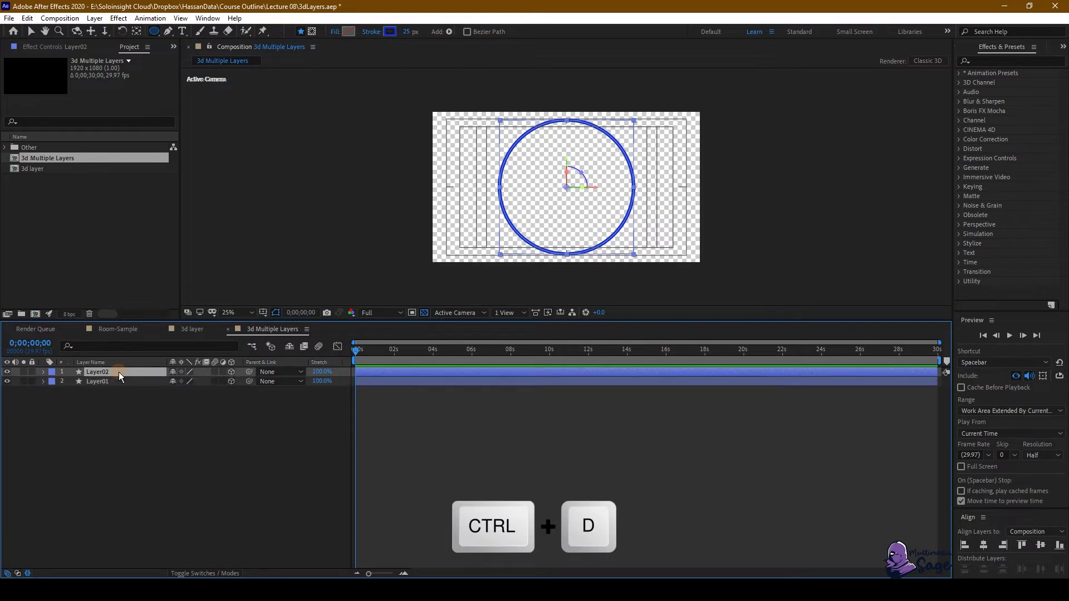
pyautogui.hotkey('ctrl', 'd')
pyautogui.hotkey('ctrl', 'd')
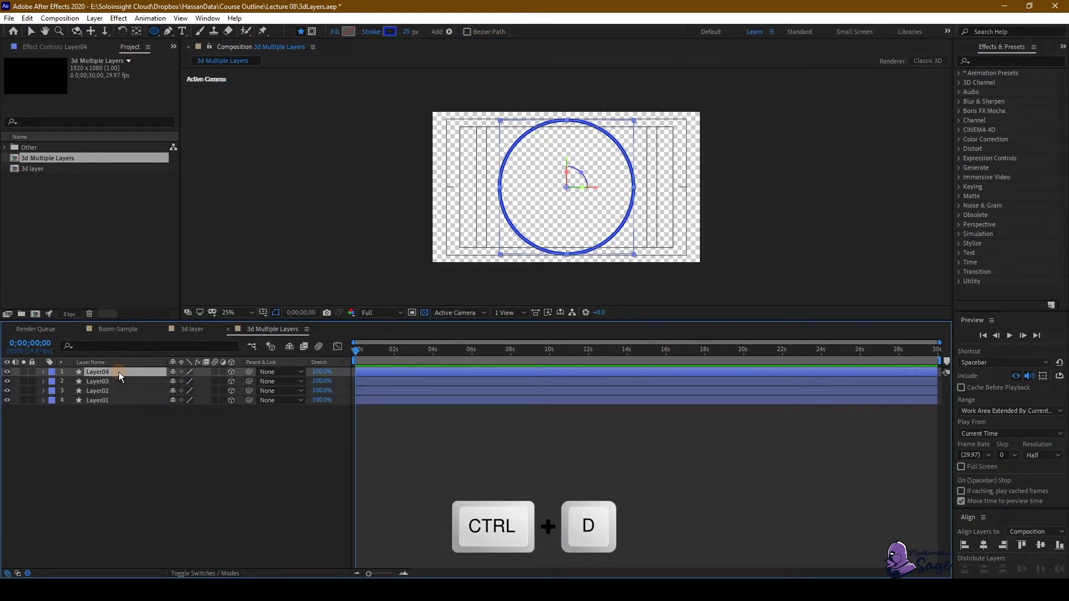
pyautogui.hotkey('ctrl', 'd')
pyautogui.click(107, 418)
pyautogui.click(102, 466)
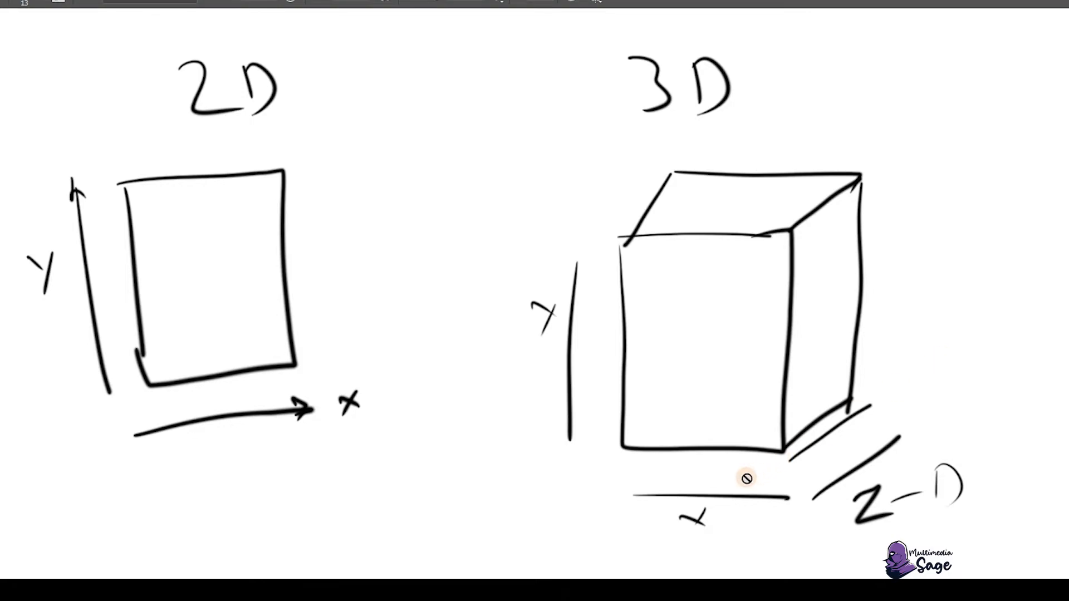
# Step: Switch back to After Effects and reveal the Position property of all five circle layers
pyautogui.hotkey('alt', 'Tab')
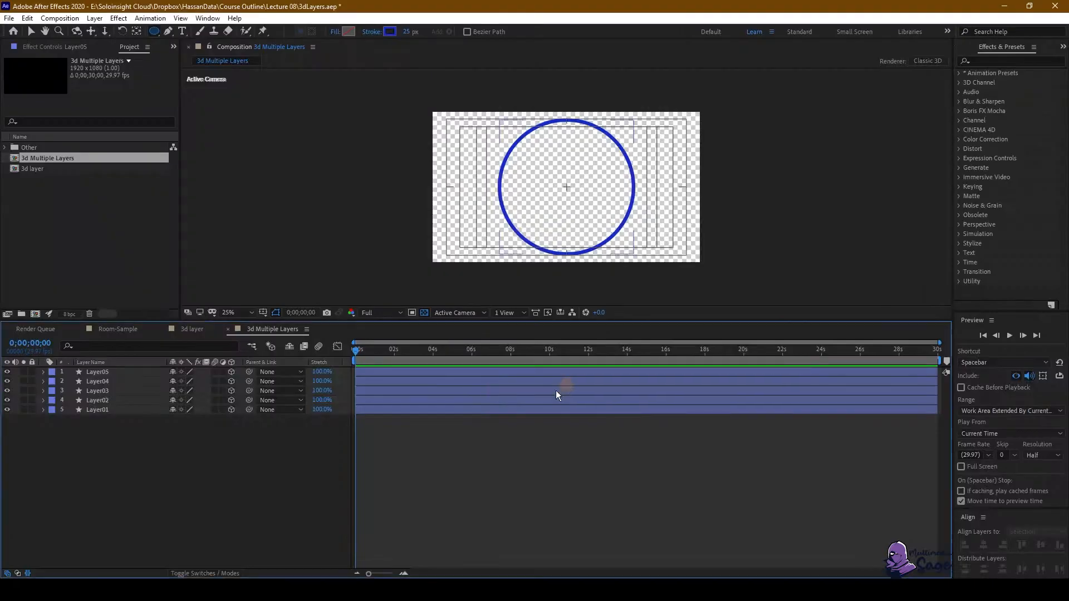
pyautogui.click(84, 449)
pyautogui.press('p')
pyautogui.moveTo(102, 415); pyautogui.dragTo(119, 356)
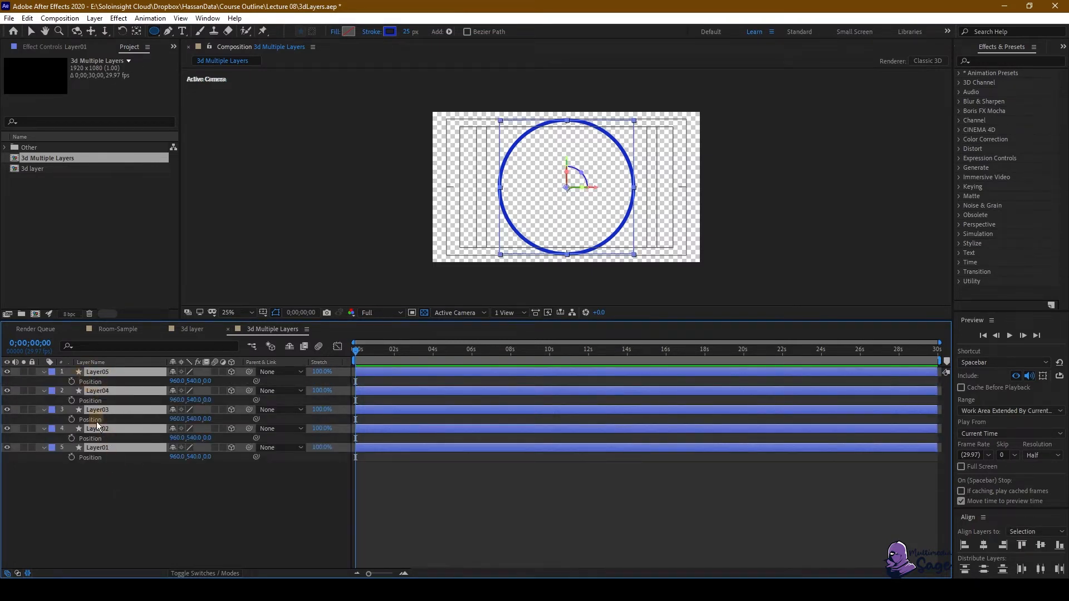
# Step: Set Layer02's Z position to 300 to push that circle back in depth
pyautogui.click(99, 480)
pyautogui.click(107, 449)
pyautogui.click(117, 473)
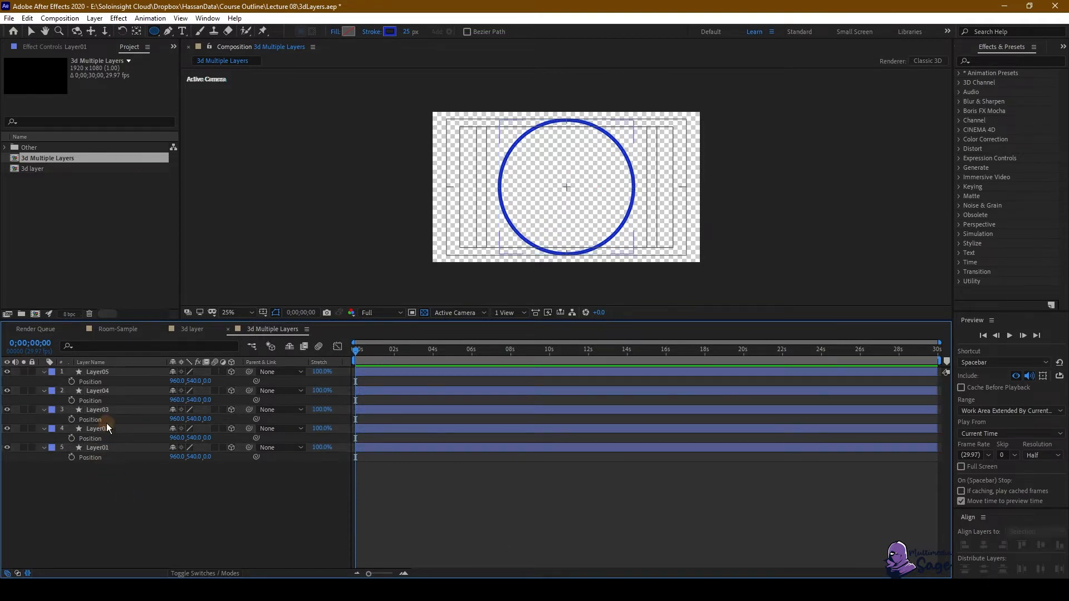
pyautogui.click(102, 429)
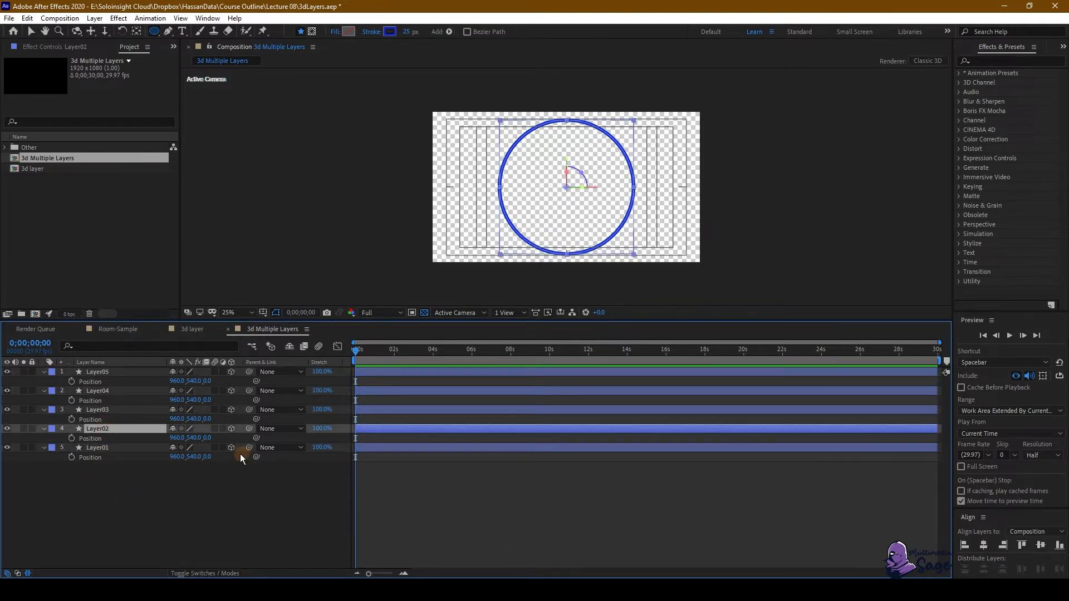
pyautogui.click(207, 439)
pyautogui.write('300')
pyautogui.press('Return')
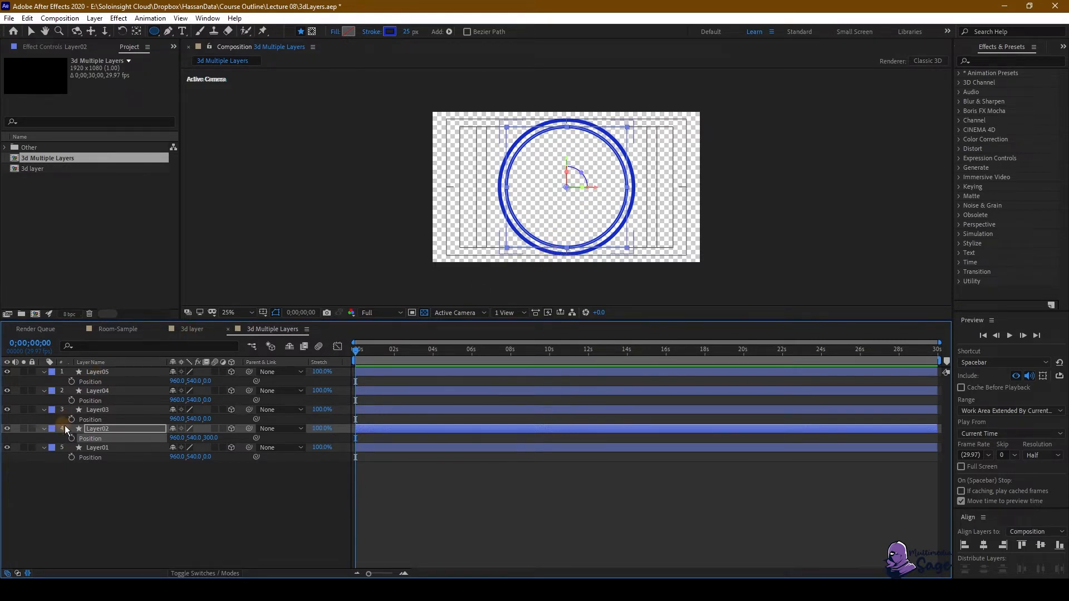
# Step: Set Layer03's Z position to 600
pyautogui.click(110, 412)
pyautogui.click(208, 419)
pyautogui.write('600')
pyautogui.press('Return')
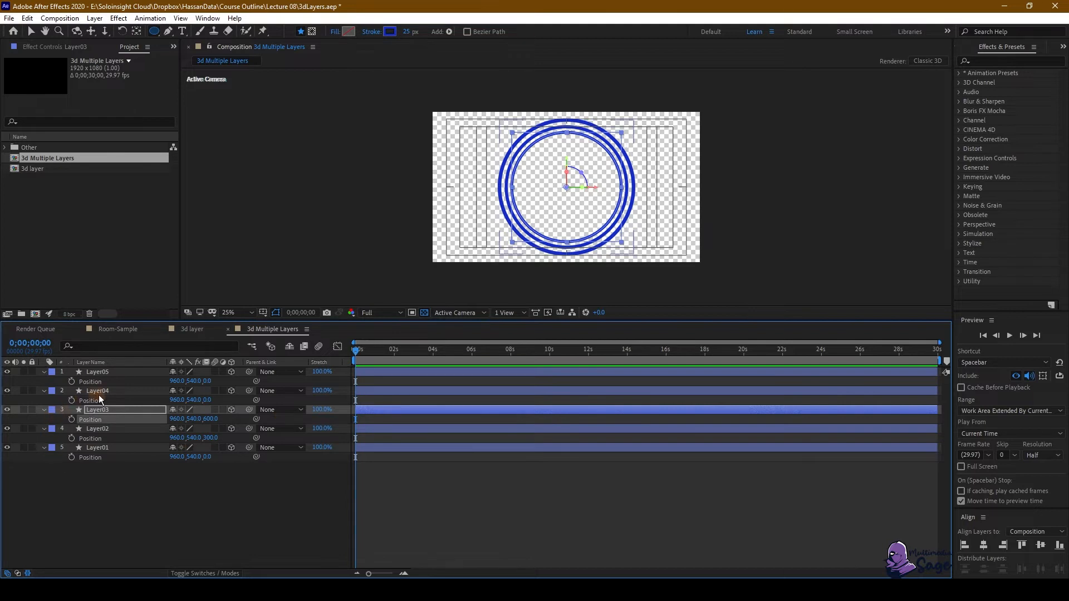
# Step: Set Layer04's Z position to 900
pyautogui.click(109, 393)
pyautogui.write('900')
pyautogui.press('Return')
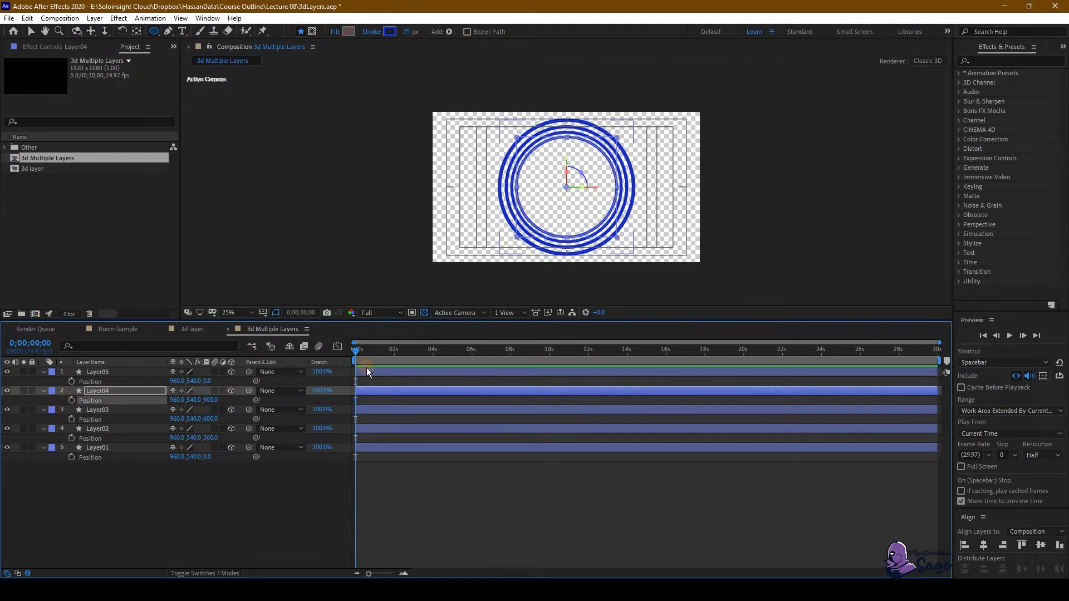
# Step: Set Layer05's Z position to 1200 and deselect the layer
pyautogui.click(104, 372)
pyautogui.click(207, 381)
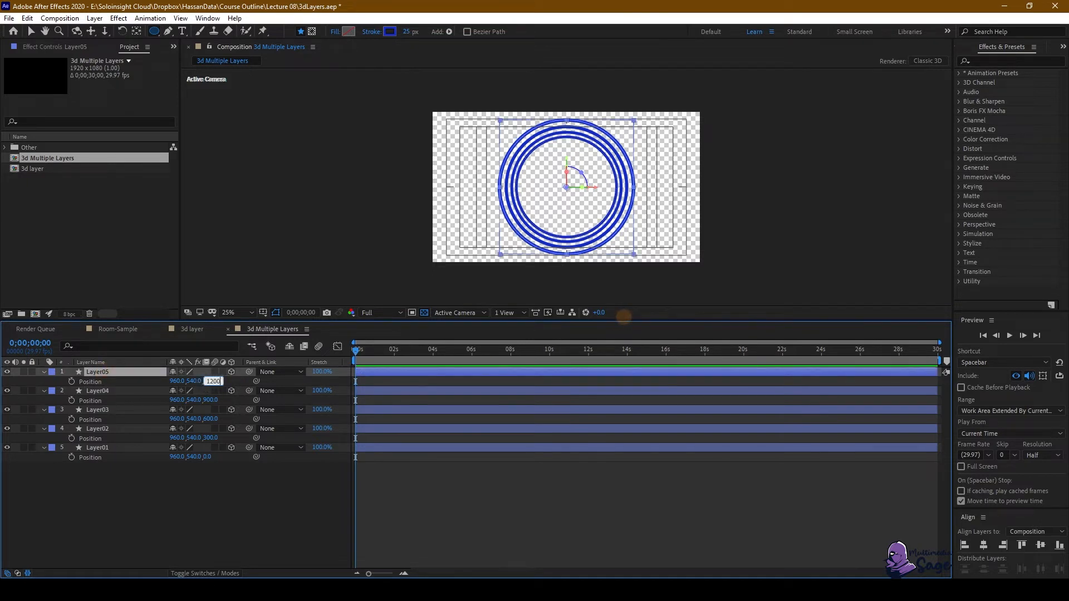
pyautogui.write('1200')
pyautogui.press('Return')
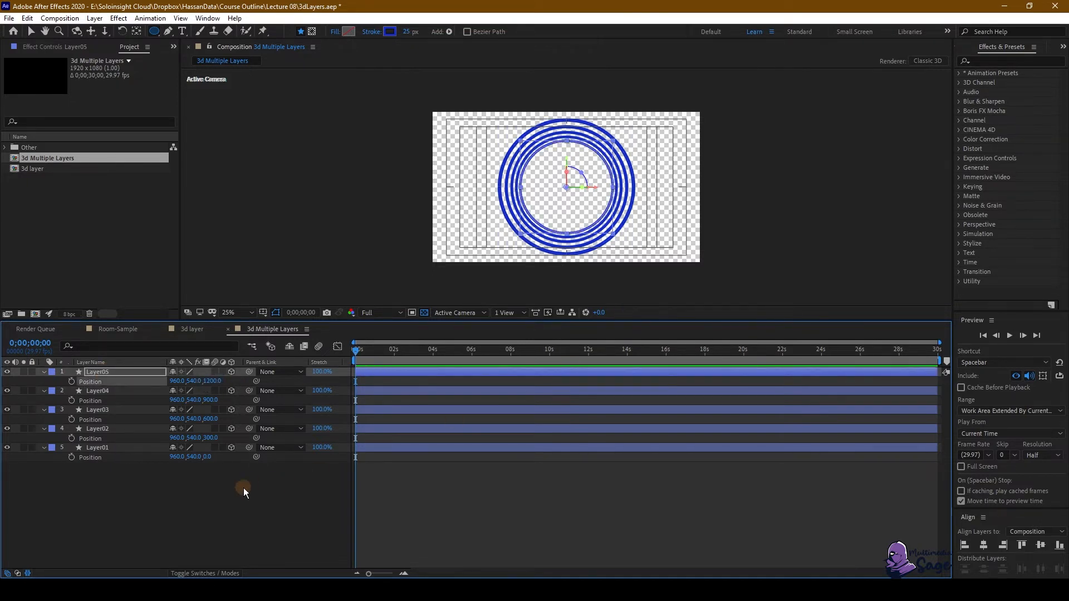
pyautogui.click(110, 486)
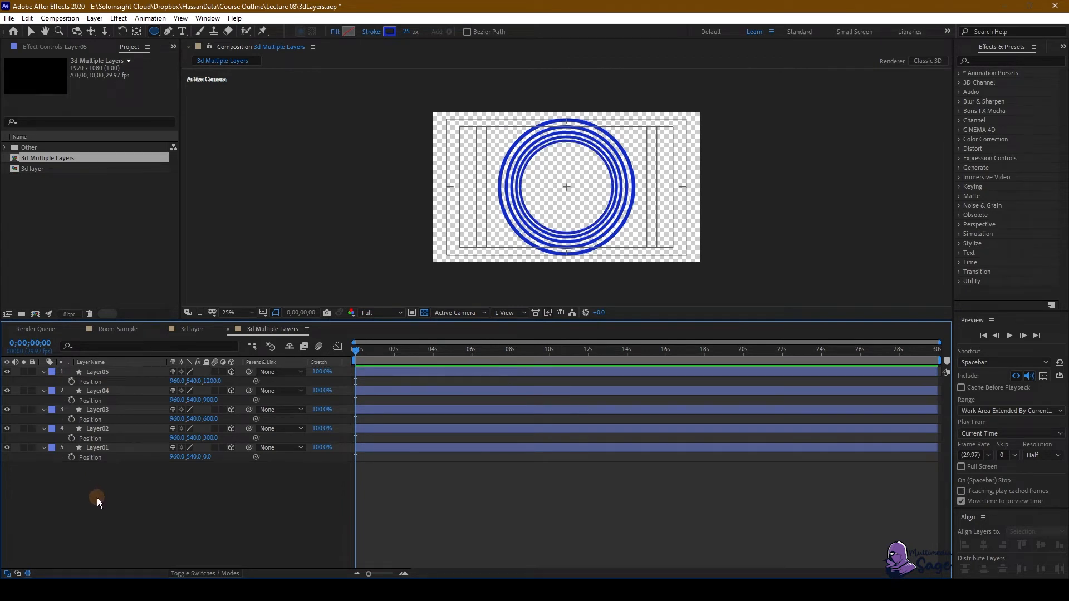
pyautogui.moveTo(97, 500); pyautogui.dragTo(140, 368)
pyautogui.click(140, 503)
pyautogui.click(113, 459)
pyautogui.click(95, 451)
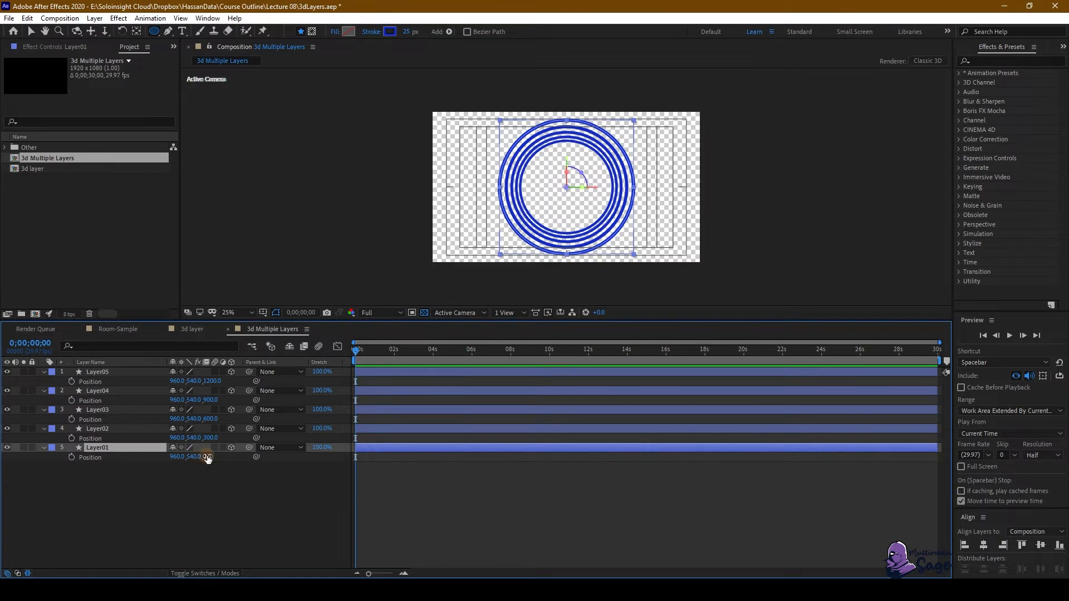
pyautogui.press('v')
pyautogui.click(223, 493)
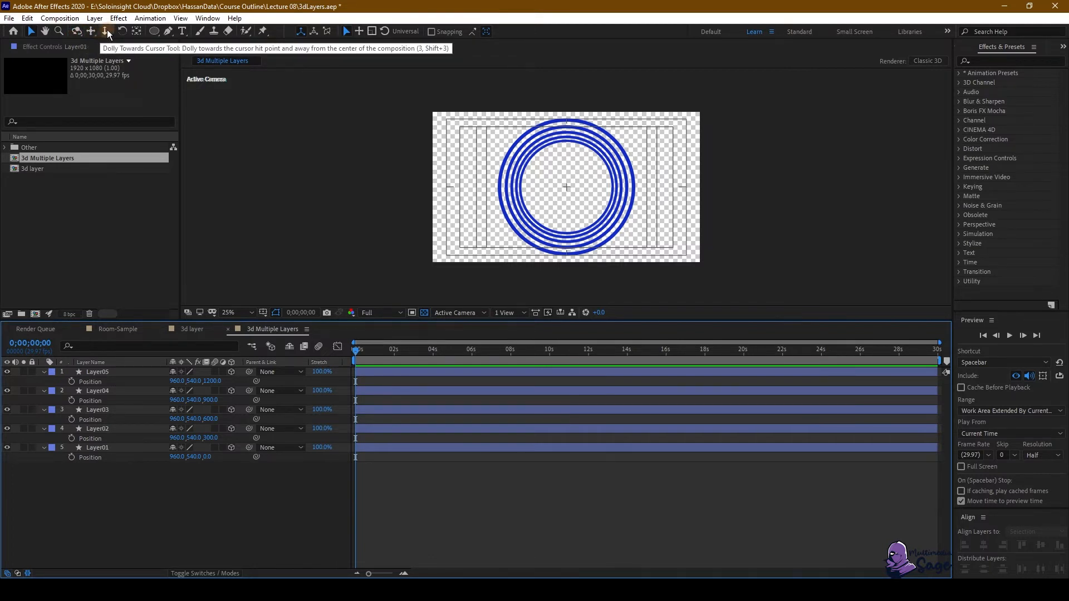
# Step: Orbit the Active Camera view to examine the depth spacing of the five circles from several angles
pyautogui.click(78, 32)
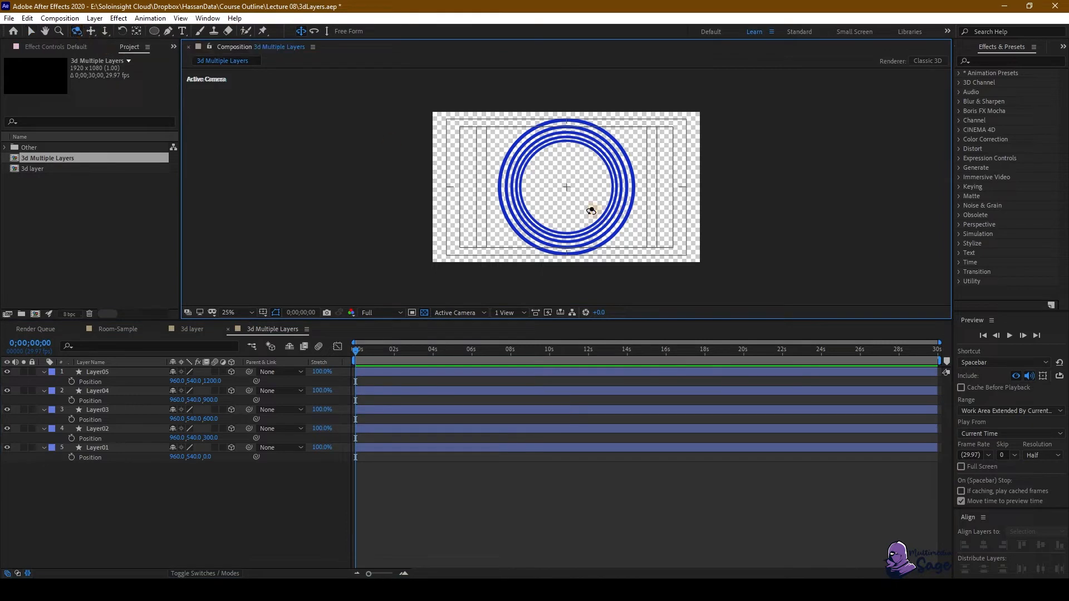
pyautogui.moveTo(548, 211); pyautogui.dragTo(529, 181)
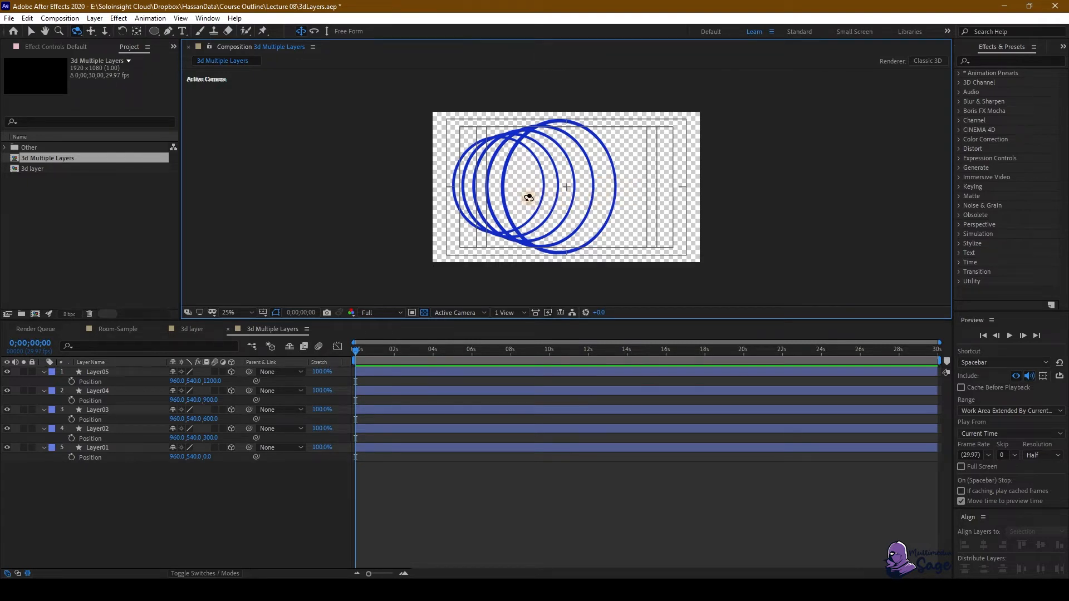
pyautogui.moveTo(555, 193); pyautogui.dragTo(496, 187)
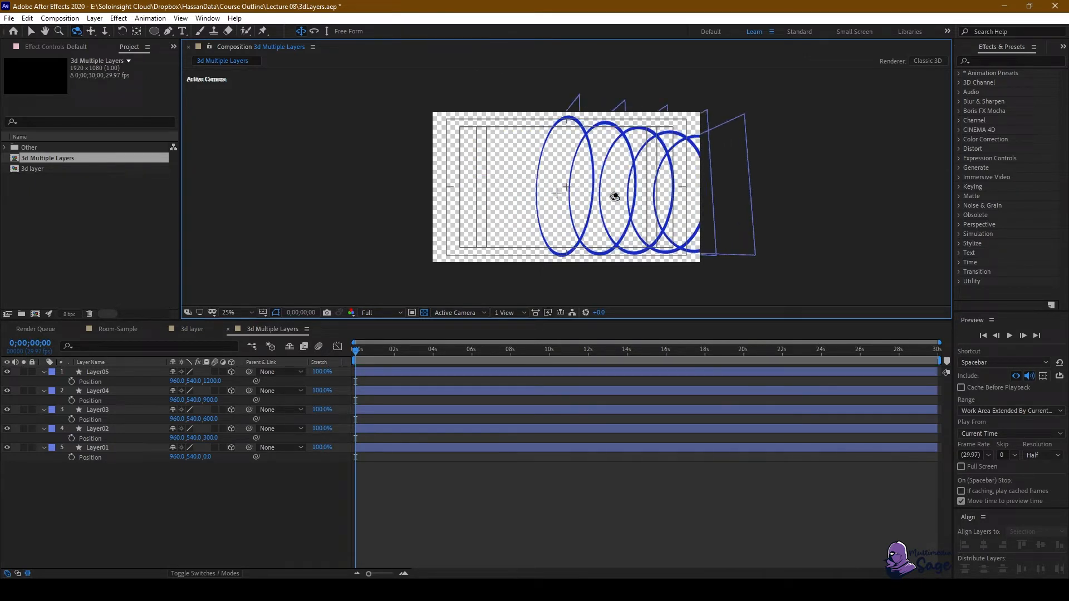
pyautogui.moveTo(625, 200); pyautogui.dragTo(586, 195)
pyautogui.moveTo(591, 195)
pyautogui.mouseDown()
pyautogui.moveTo(574, 188)
pyautogui.moveTo(581, 203)
pyautogui.mouseUp()
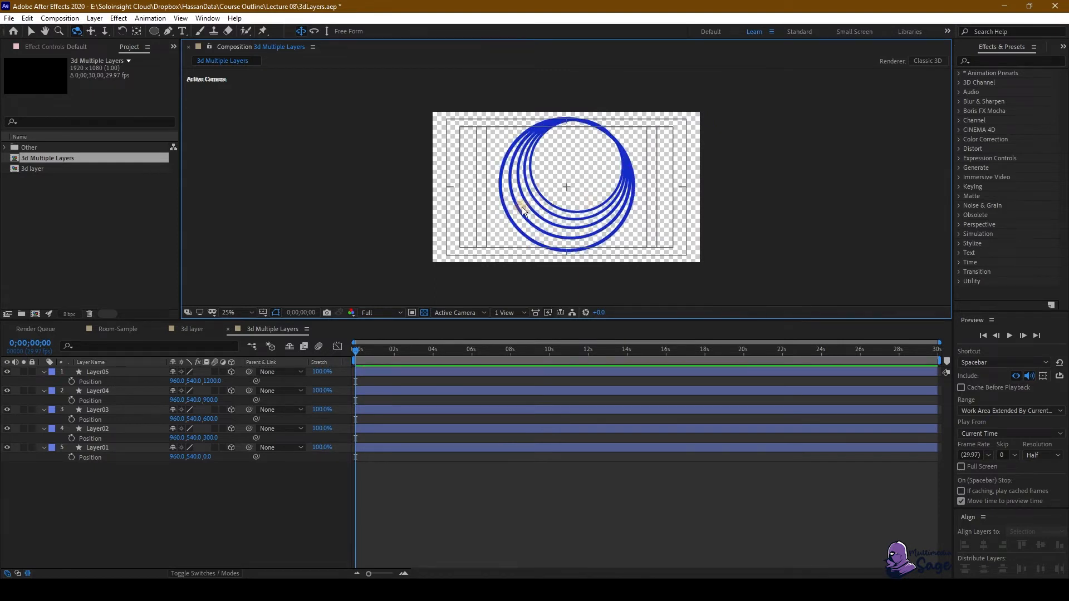
# Step: Undo the view orbits along with the last depth changes to Layer05 and Layer04
pyautogui.hotkey('ctrl', 'z')
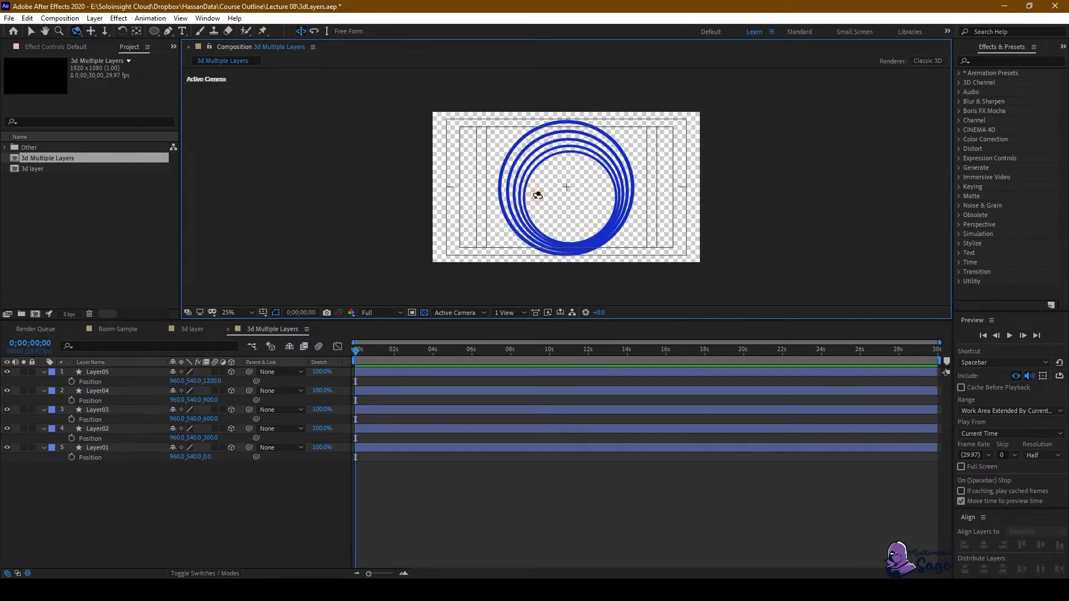
pyautogui.hotkey('ctrl', 'z')
pyautogui.hotkey('ctrl', 'z')
pyautogui.hotkey('ctrl', 'z')
pyautogui.hotkey('ctrl', 'z')
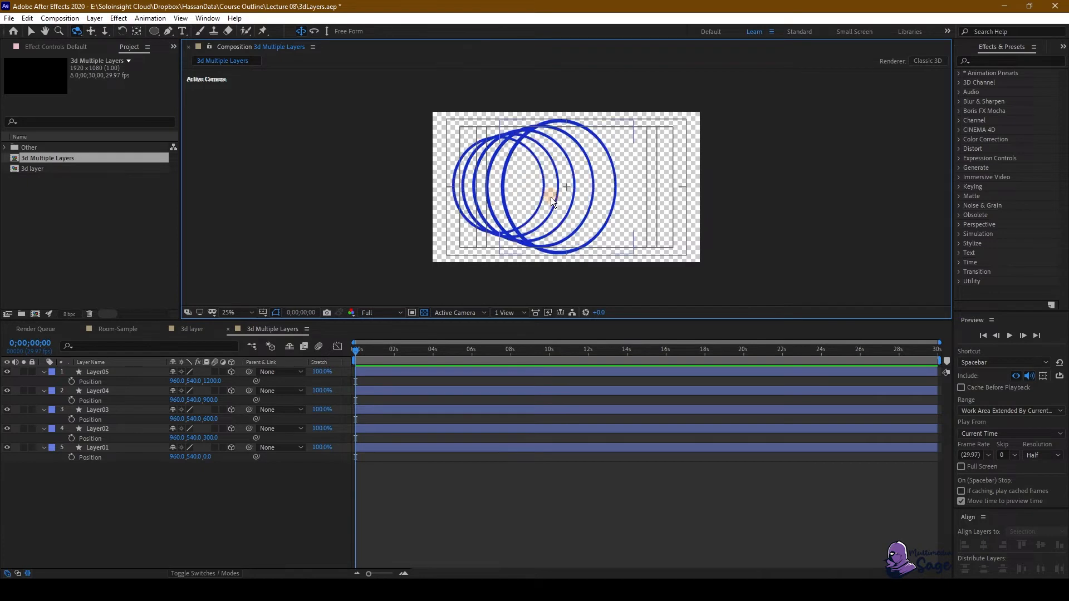
# Step: Pan the Active Camera view across the circles and dolly it toward them with the camera tools
pyautogui.click(90, 32)
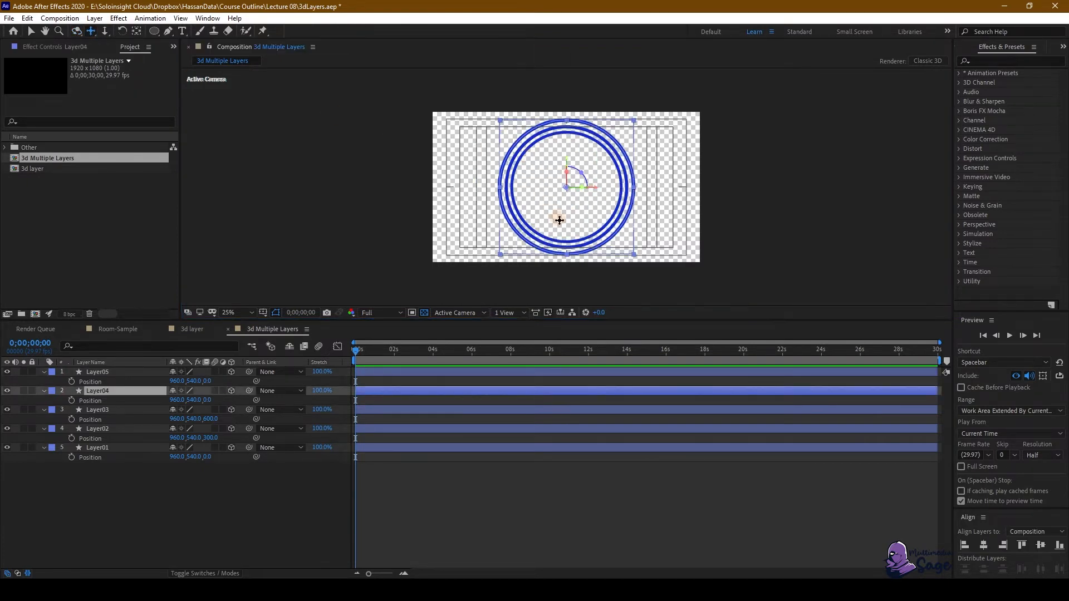
pyautogui.moveTo(570, 222)
pyautogui.mouseDown()
pyautogui.moveTo(534, 219)
pyautogui.moveTo(569, 218)
pyautogui.mouseUp()
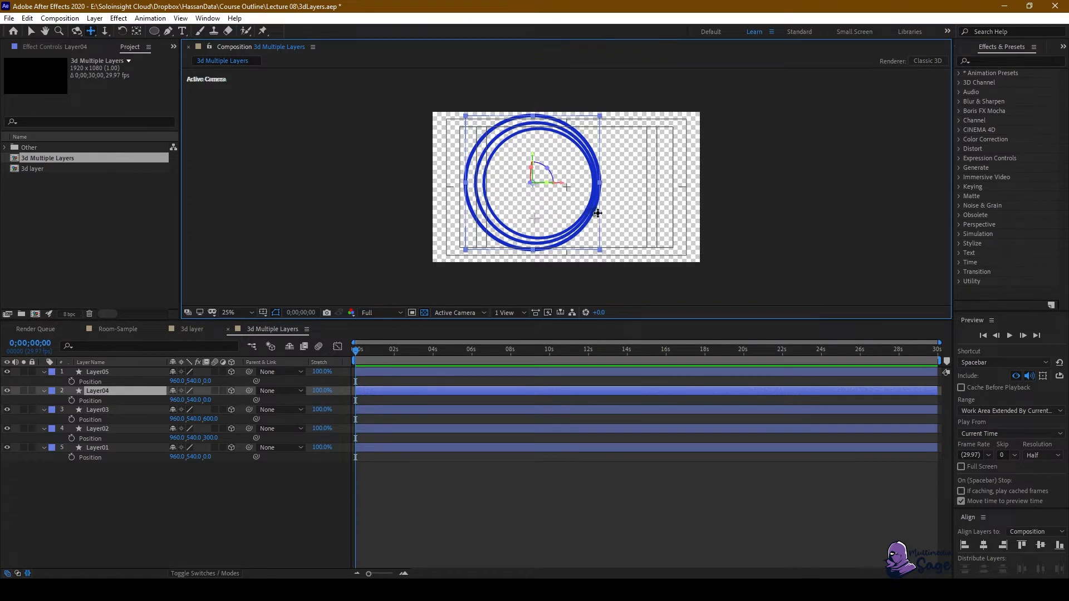
pyautogui.click(106, 36)
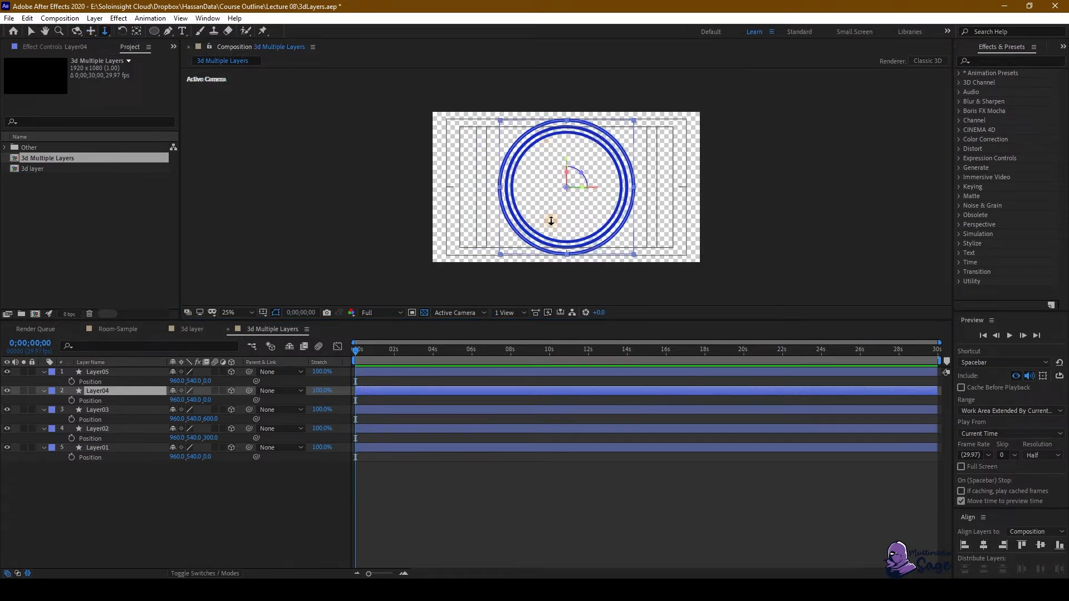
pyautogui.click(106, 32)
pyautogui.moveTo(555, 212)
pyautogui.mouseDown()
pyautogui.moveTo(541, 67)
pyautogui.moveTo(599, 100)
pyautogui.moveTo(557, 165)
pyautogui.moveTo(574, 249)
pyautogui.moveTo(559, 215)
pyautogui.moveTo(575, 167)
pyautogui.moveTo(556, 167)
pyautogui.moveTo(549, 130)
pyautogui.moveTo(559, 208)
pyautogui.mouseUp()
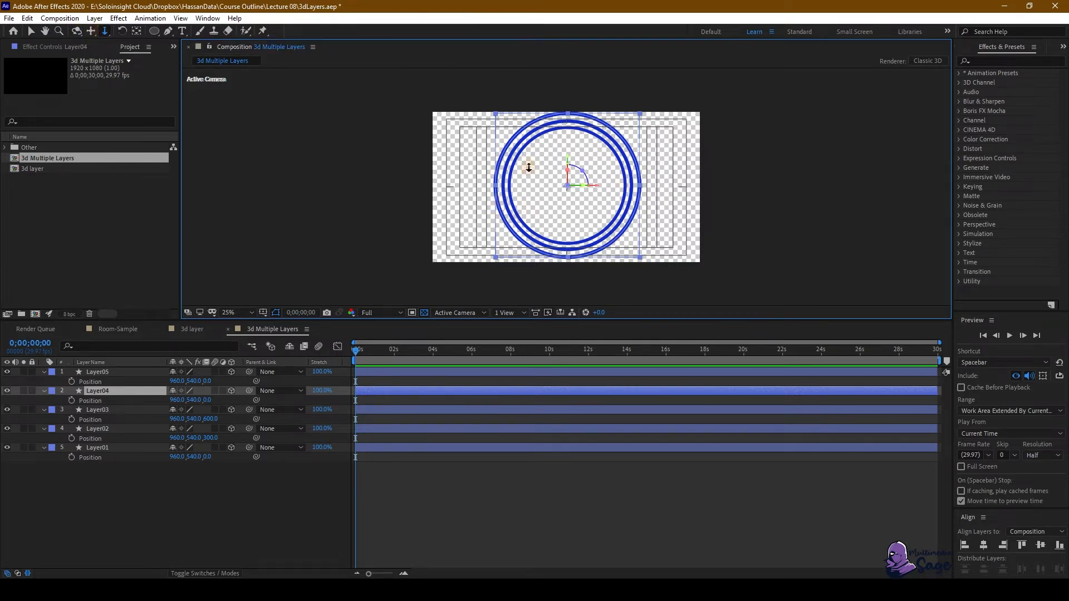
# Step: Add a two-node camera named Camera 1 with the 35mm preset to the composition
pyautogui.click(112, 495)
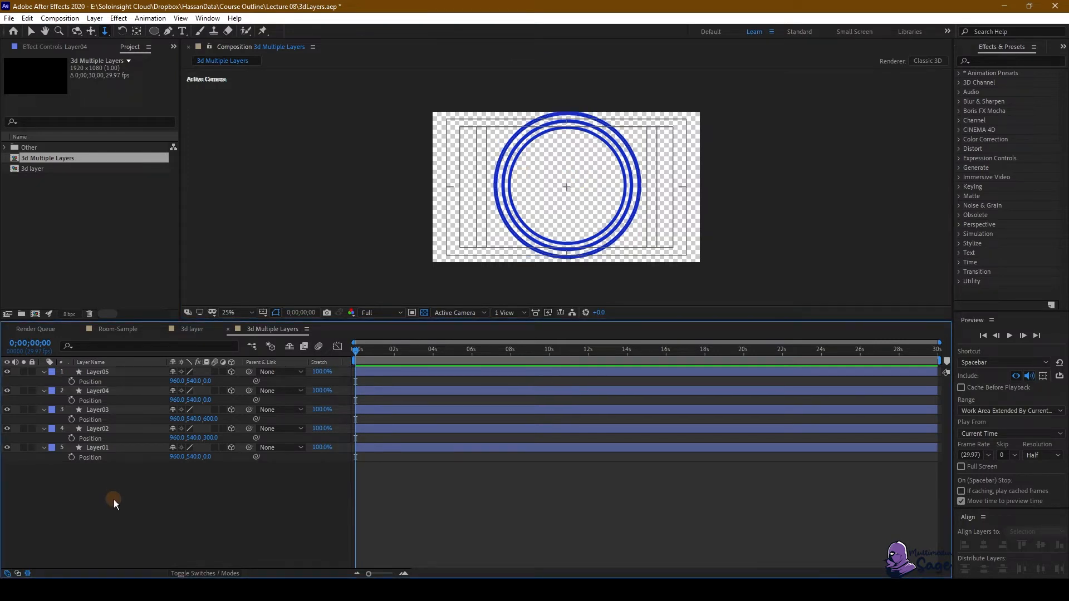
pyautogui.rightClick(104, 494)
pyautogui.moveTo(185, 369)
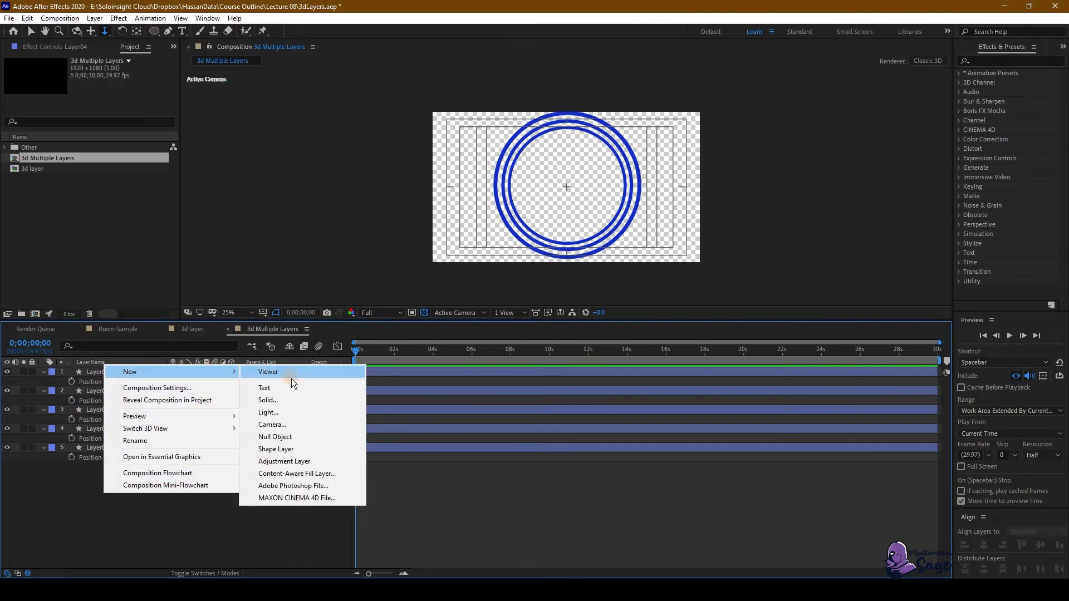
pyautogui.click(312, 425)
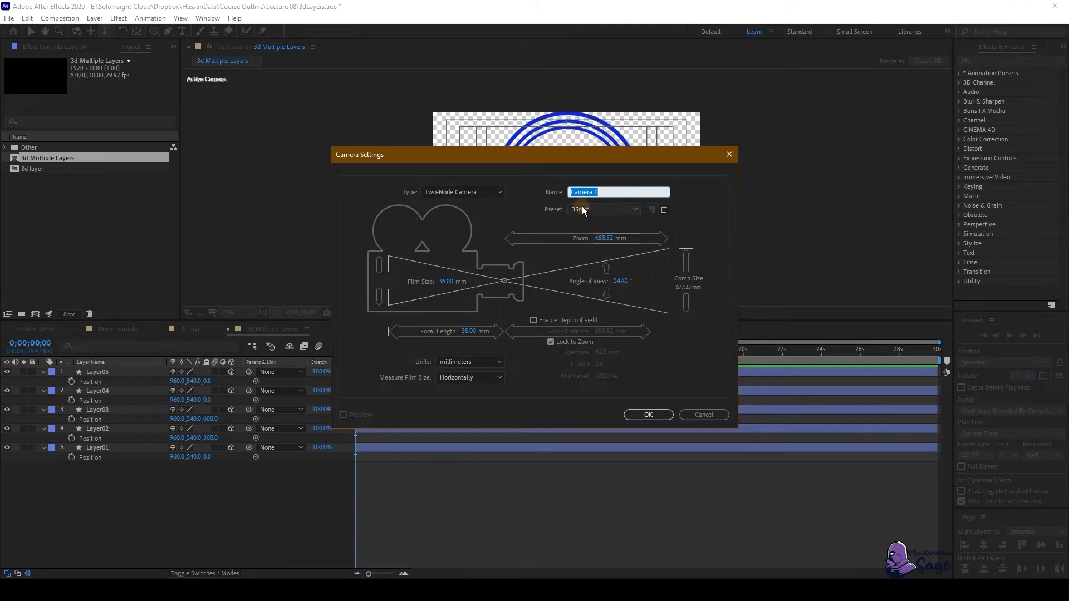
pyautogui.click(599, 211)
pyautogui.click(593, 286)
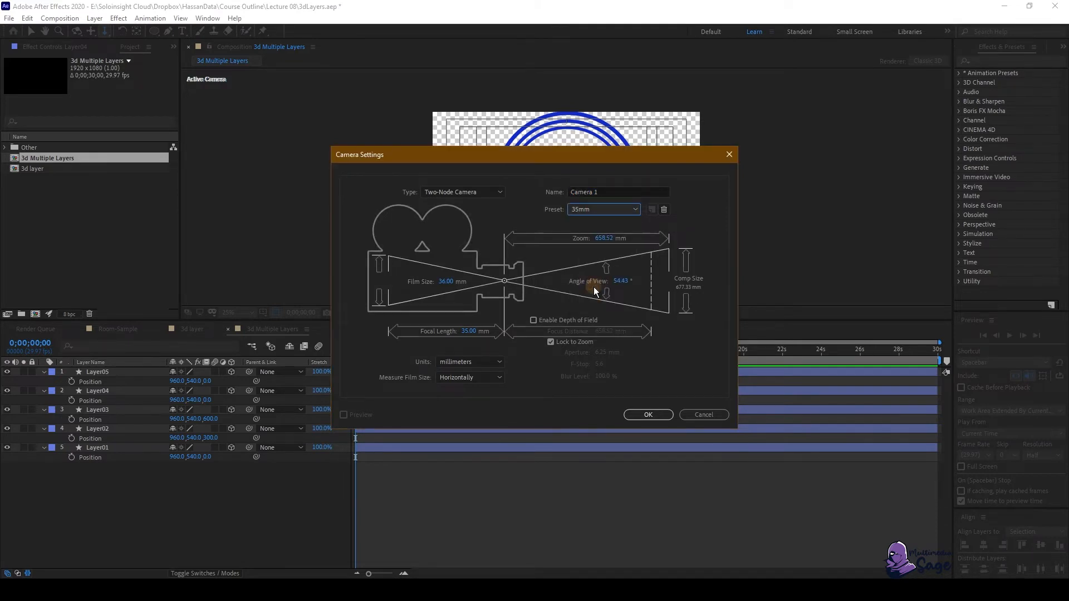
pyautogui.click(646, 415)
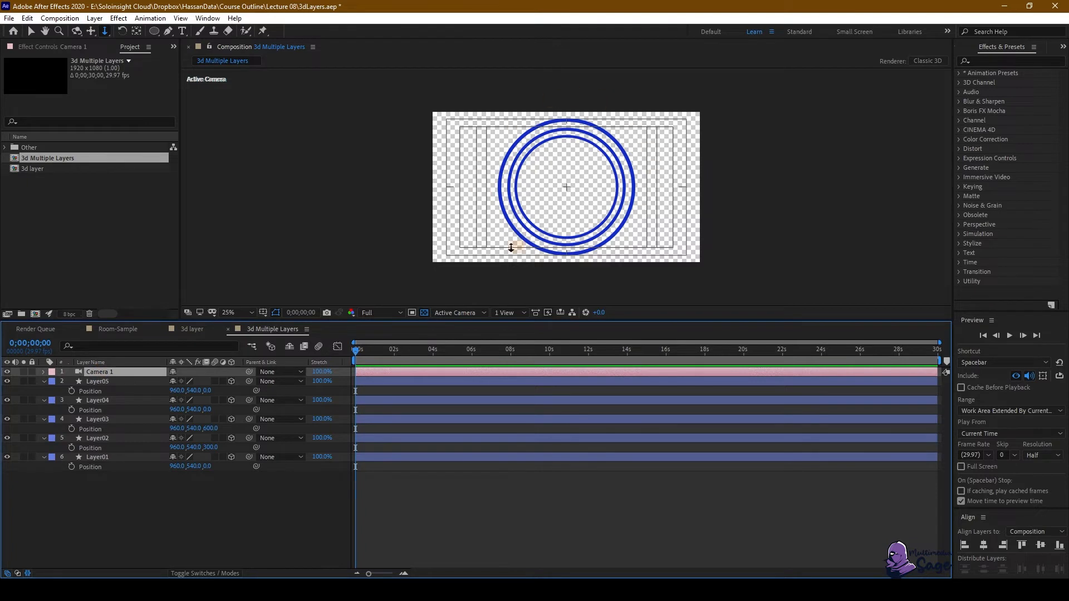
# Step: Show the composition in the 4 Views - Left layout and give Camera 1 a yellow label
pyautogui.click(523, 315)
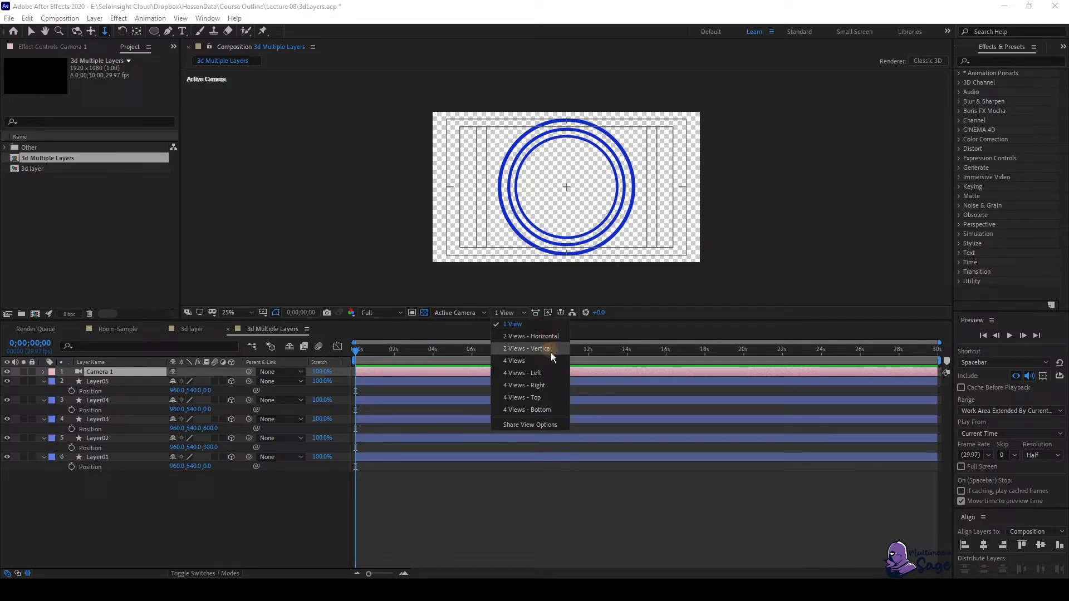
pyautogui.click(554, 373)
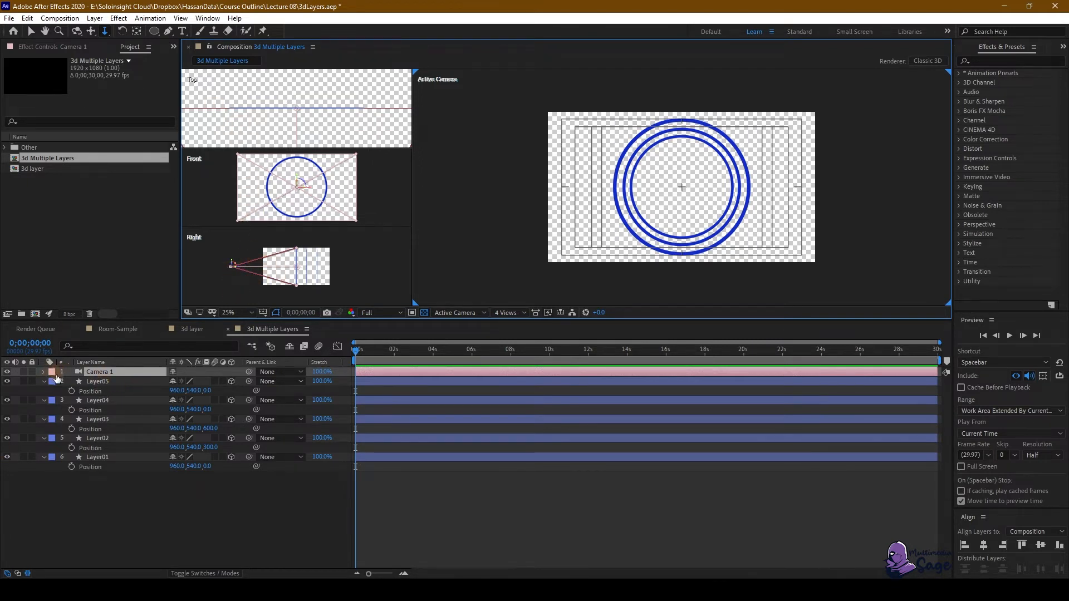
pyautogui.click(51, 372)
pyautogui.click(82, 196)
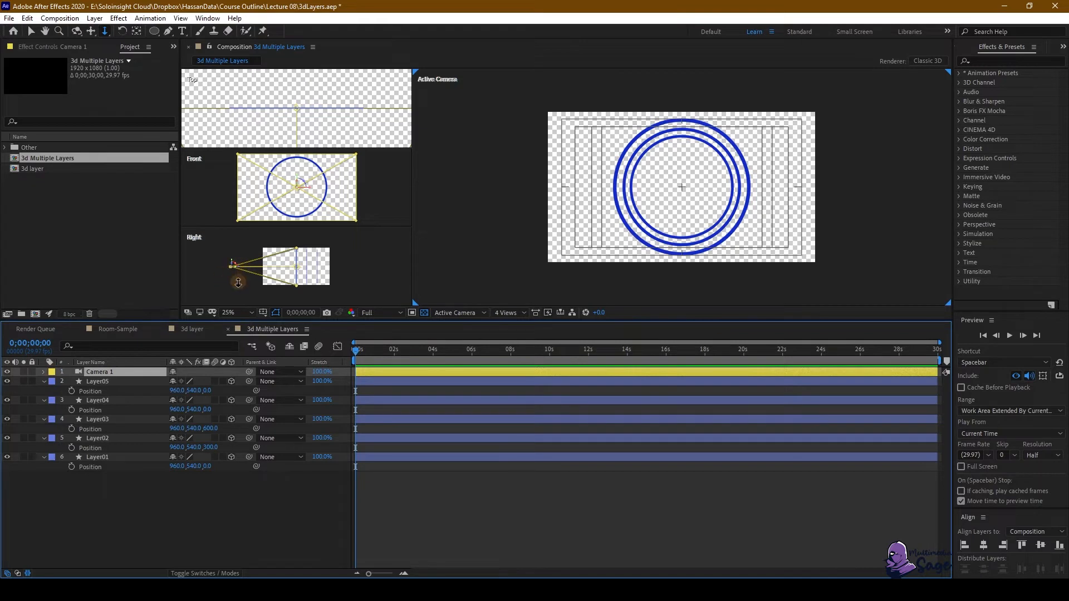
pyautogui.click(93, 528)
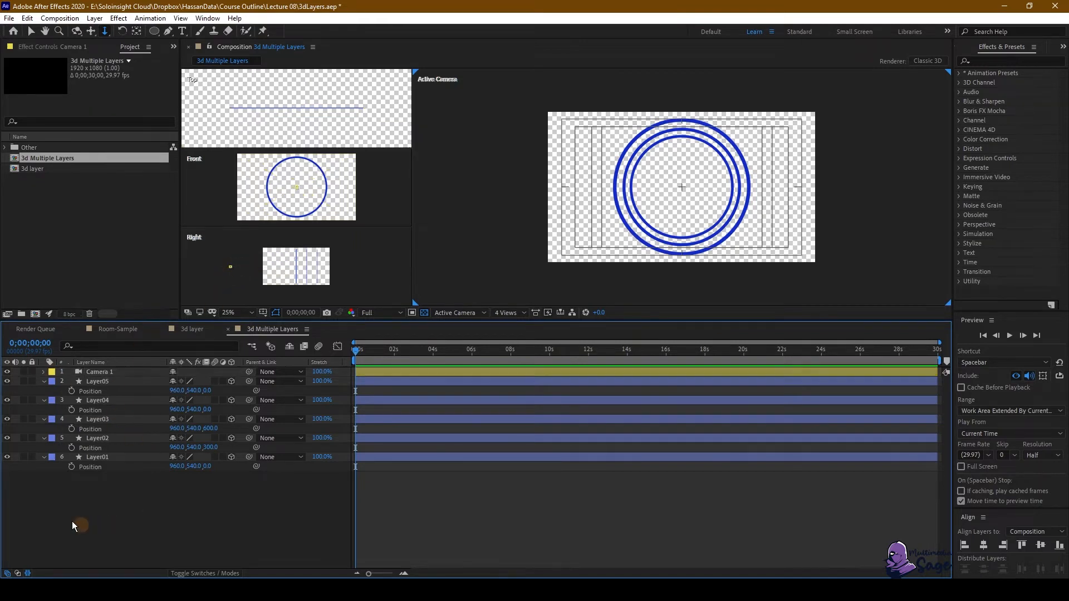
# Step: Try moving Camera 1 along its depth and vertical axes in the Right view, undoing the depth move
pyautogui.click(102, 372)
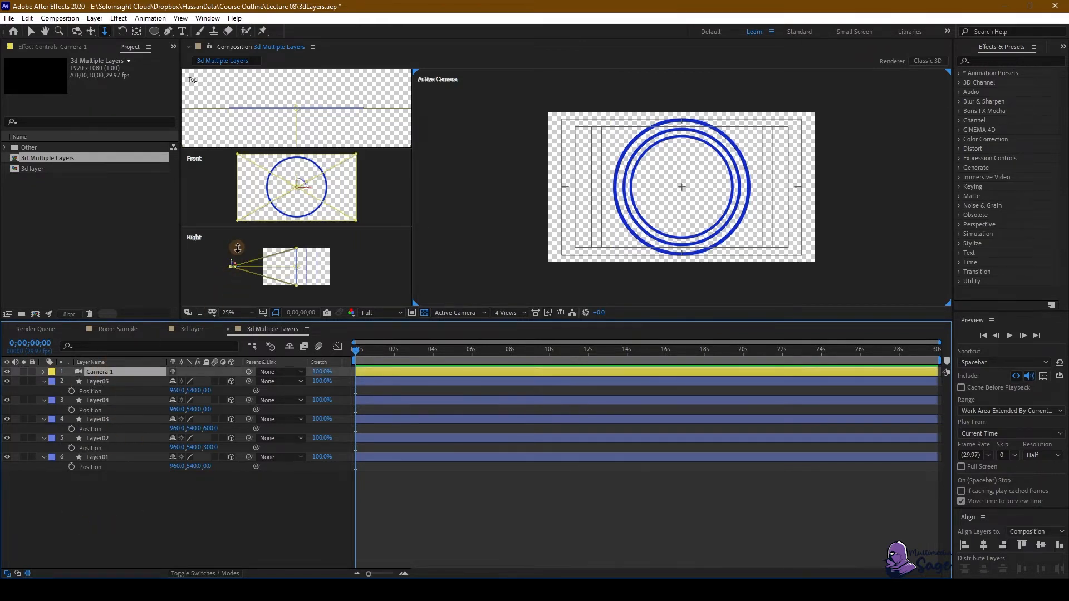
pyautogui.moveTo(225, 262); pyautogui.dragTo(300, 285)
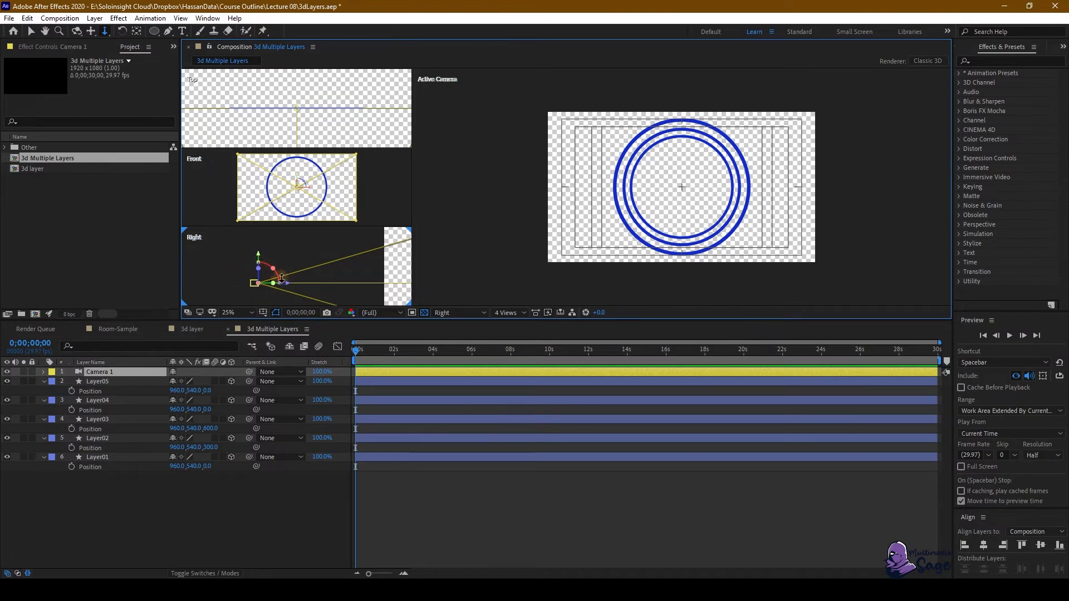
pyautogui.click(28, 31)
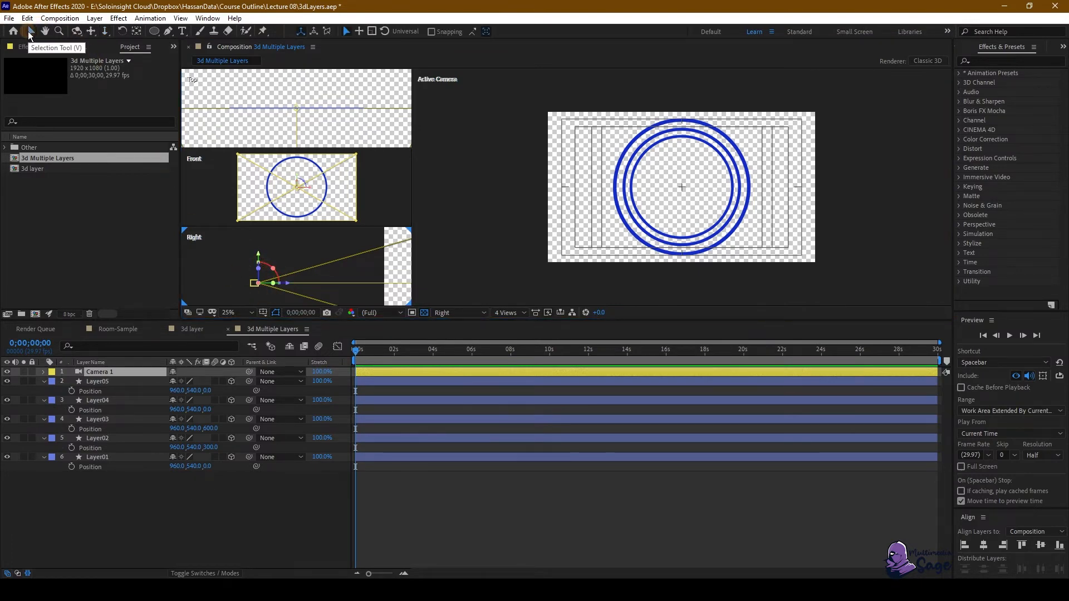
pyautogui.click(288, 286)
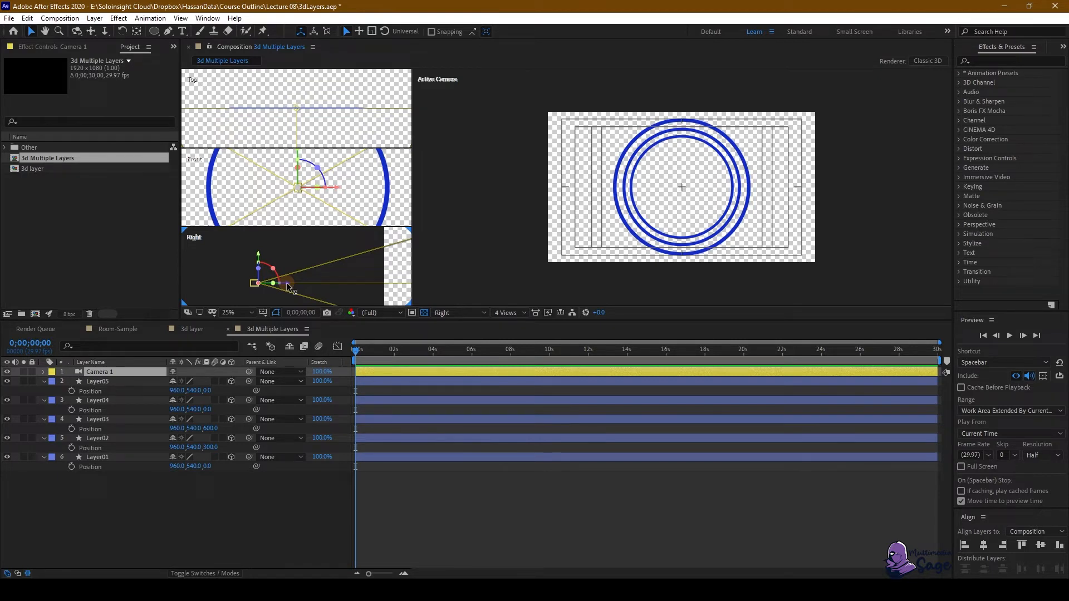
pyautogui.moveTo(287, 285); pyautogui.dragTo(326, 292)
pyautogui.hotkey('ctrl', 'z')
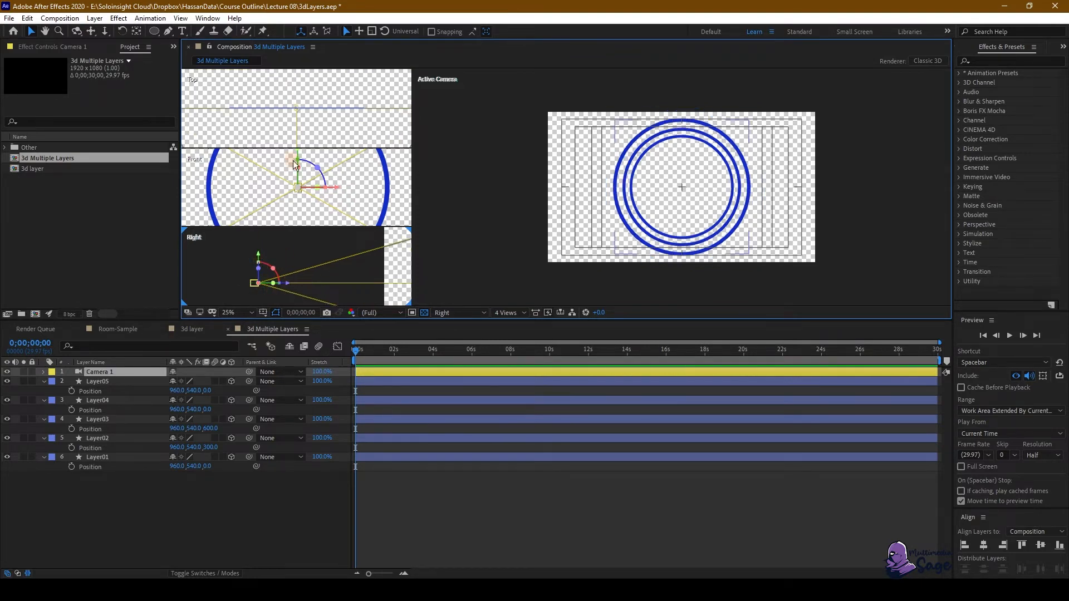
pyautogui.scroll(-2, 292, 174)
pyautogui.moveTo(258, 259)
pyautogui.mouseDown()
pyautogui.moveTo(258, 236)
pyautogui.moveTo(261, 268)
pyautogui.moveTo(258, 257)
pyautogui.mouseUp()
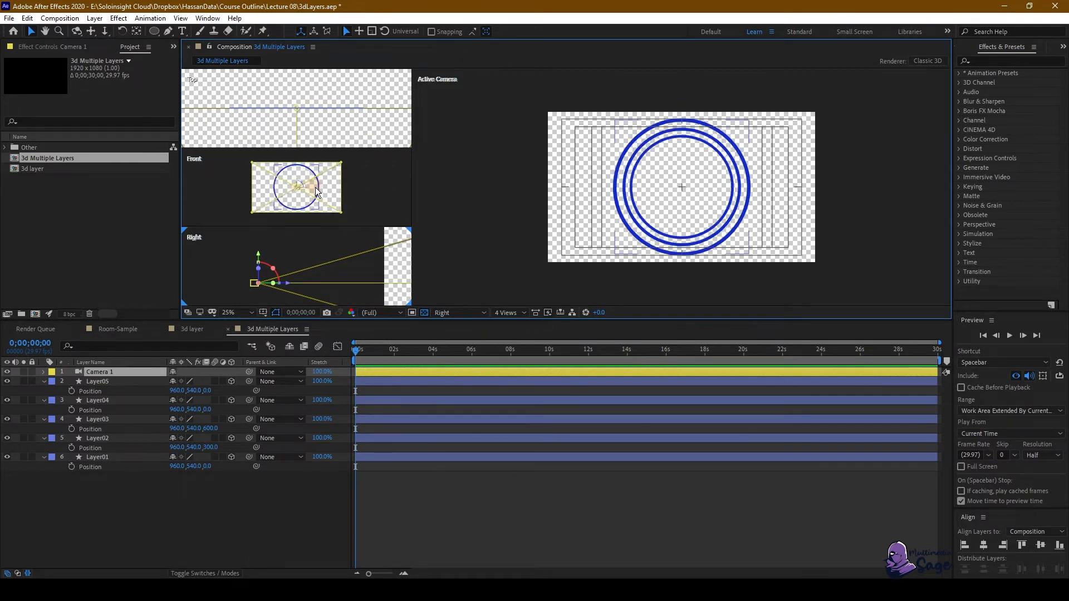
# Step: Try moving Camera 1 sideways in the Front view, then undo the move
pyautogui.moveTo(318, 189); pyautogui.dragTo(355, 203)
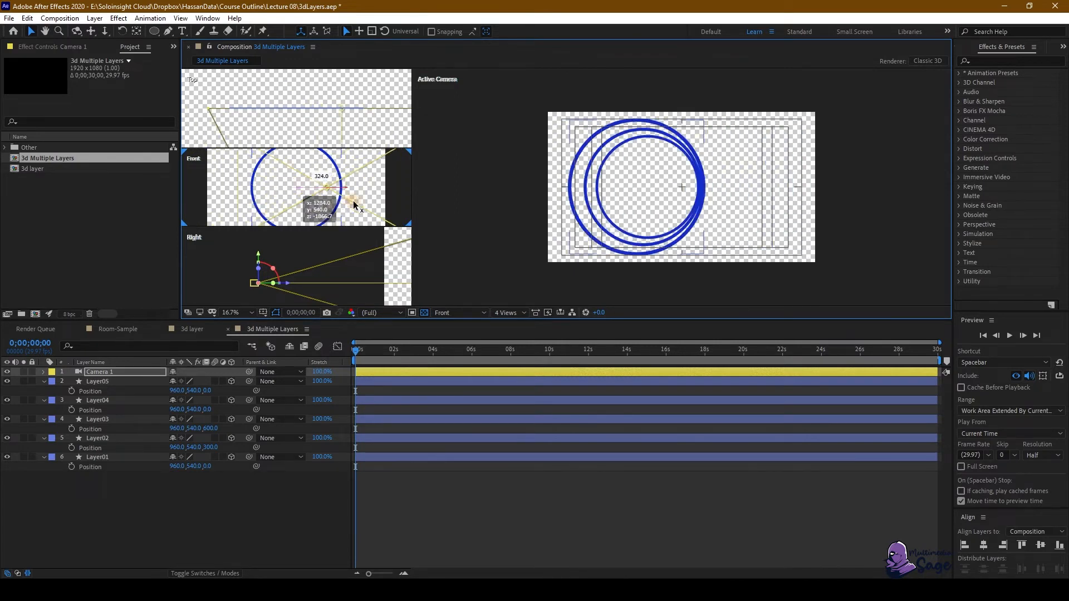
pyautogui.hotkey('ctrl', 'z')
pyautogui.hotkey('ctrl', 'z')
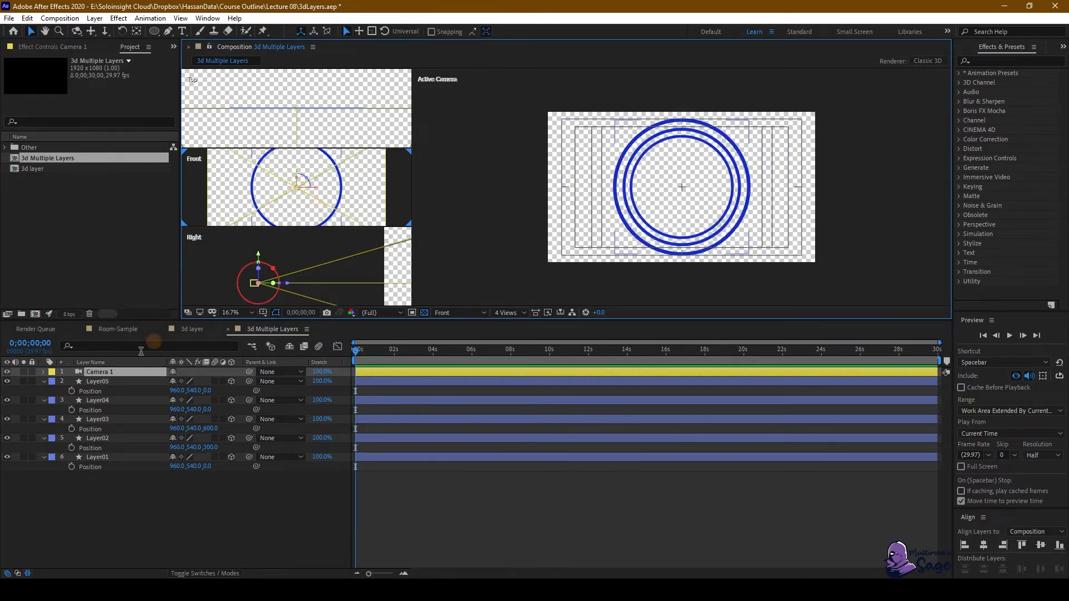
# Step: Reveal Camera 1's transform properties and set its Position to 1679, 540, -1818.7
pyautogui.click(43, 372)
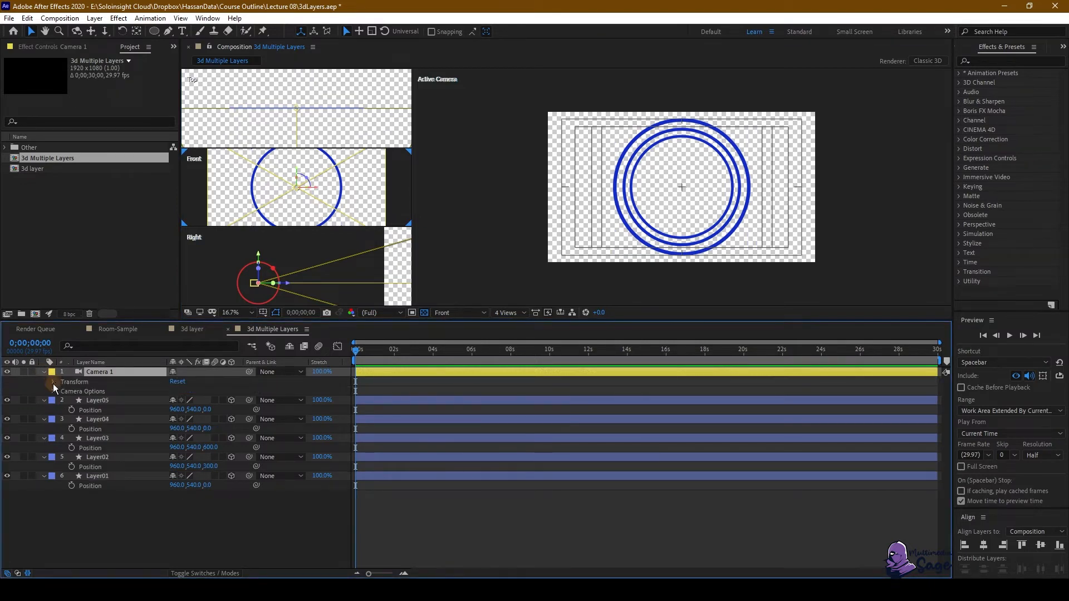
pyautogui.click(53, 382)
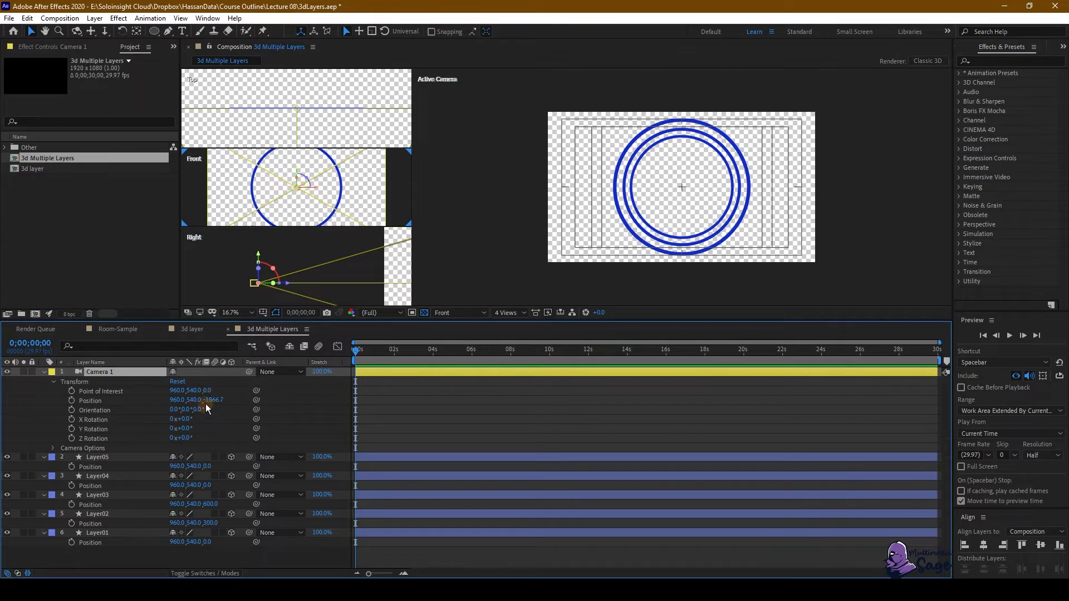
pyautogui.moveTo(213, 401); pyautogui.dragTo(174, 405)
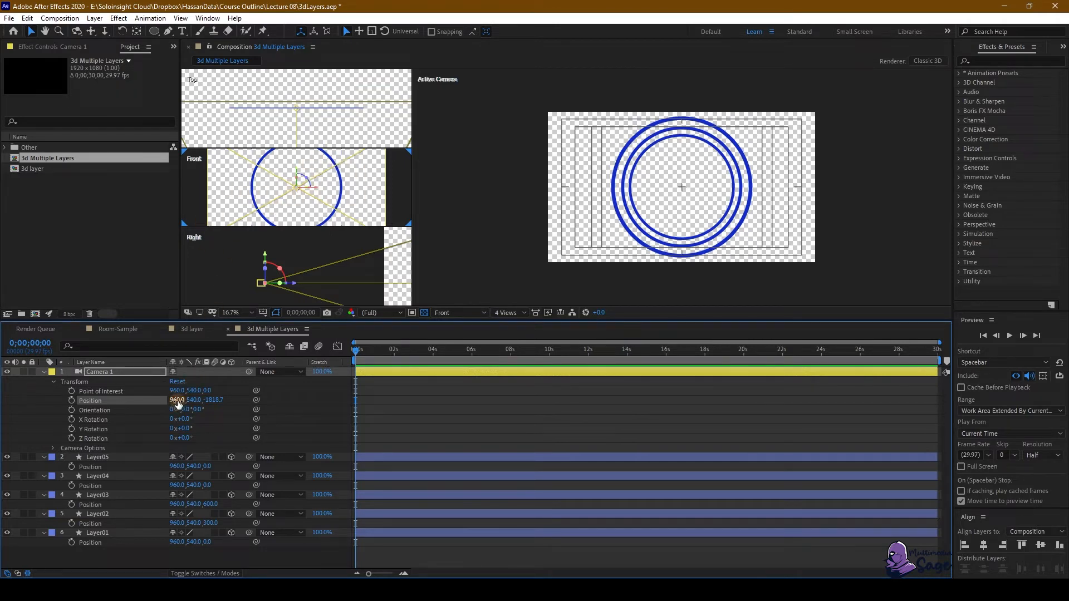
pyautogui.moveTo(176, 400); pyautogui.dragTo(589, 413)
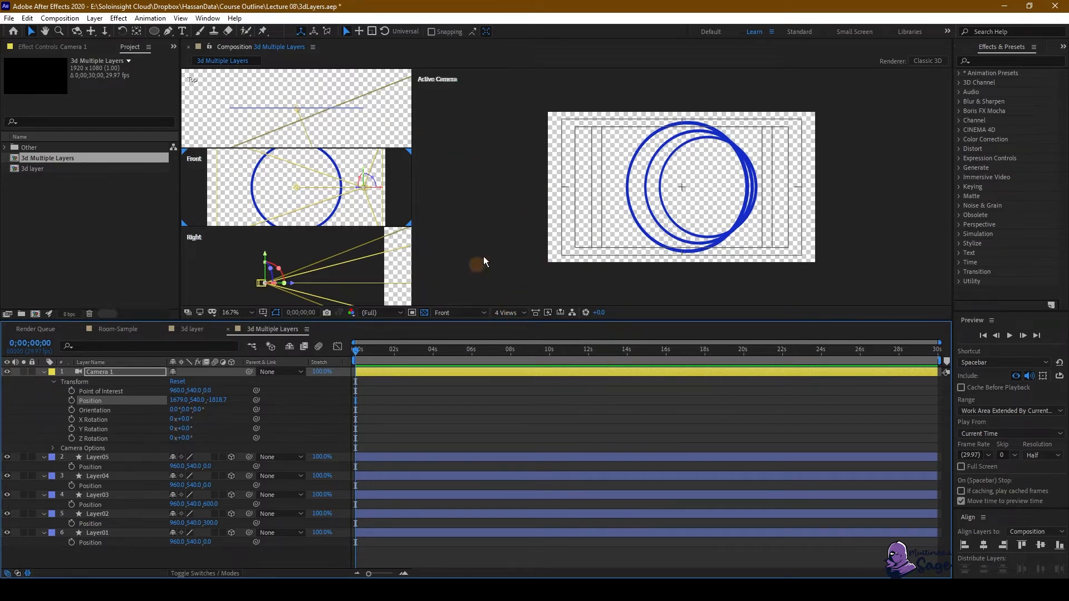
# Step: Compare the circles in the 1 View and 4 Views - Left layouts, and with Camera 1 hidden and shown
pyautogui.click(523, 314)
pyautogui.click(513, 337)
pyautogui.click(516, 311)
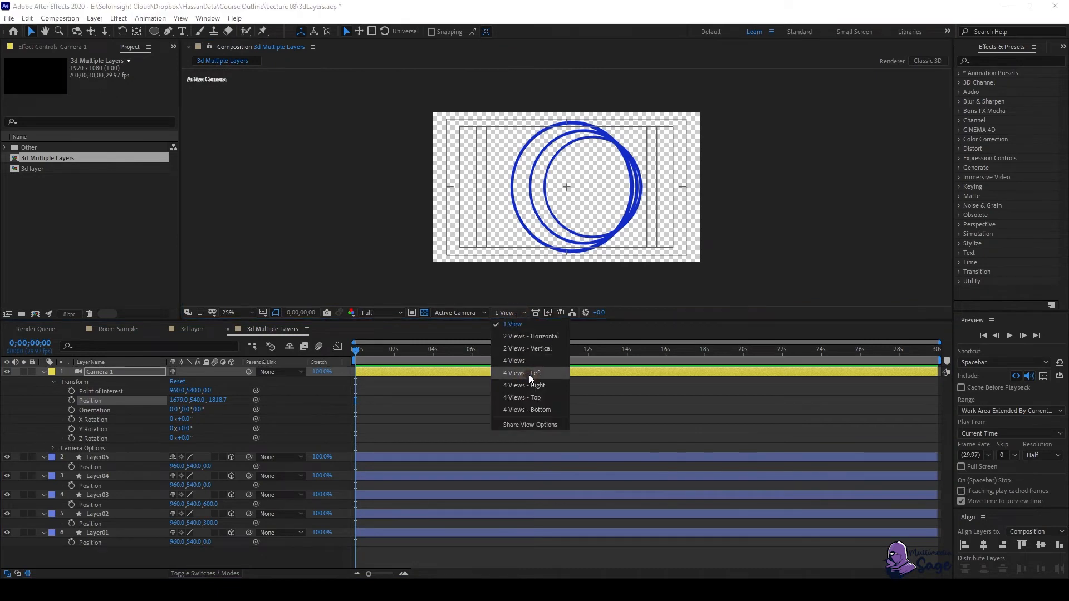
pyautogui.click(529, 375)
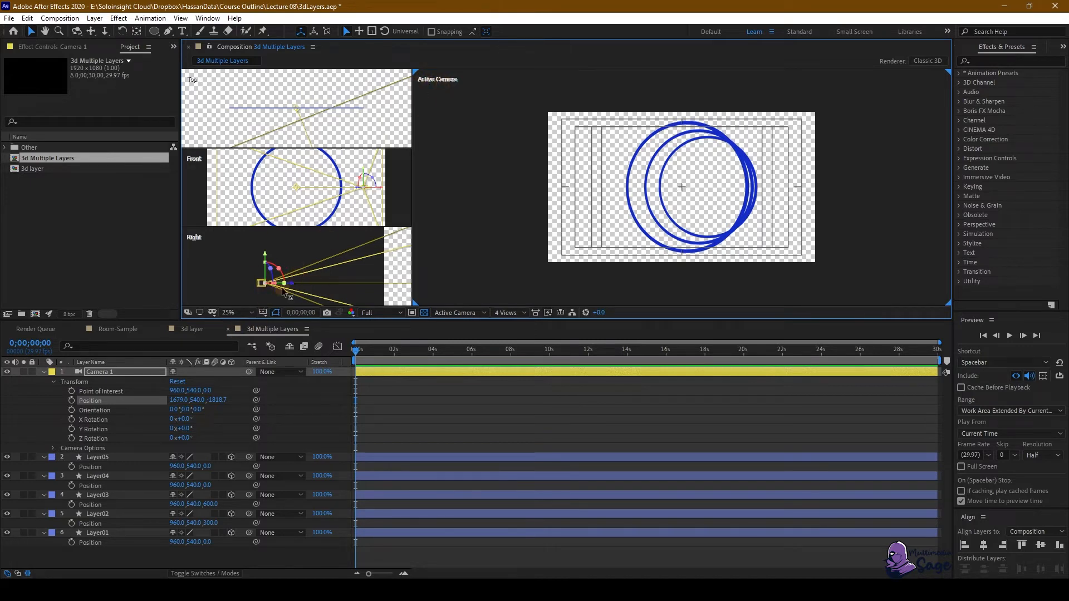
pyautogui.click(7, 372)
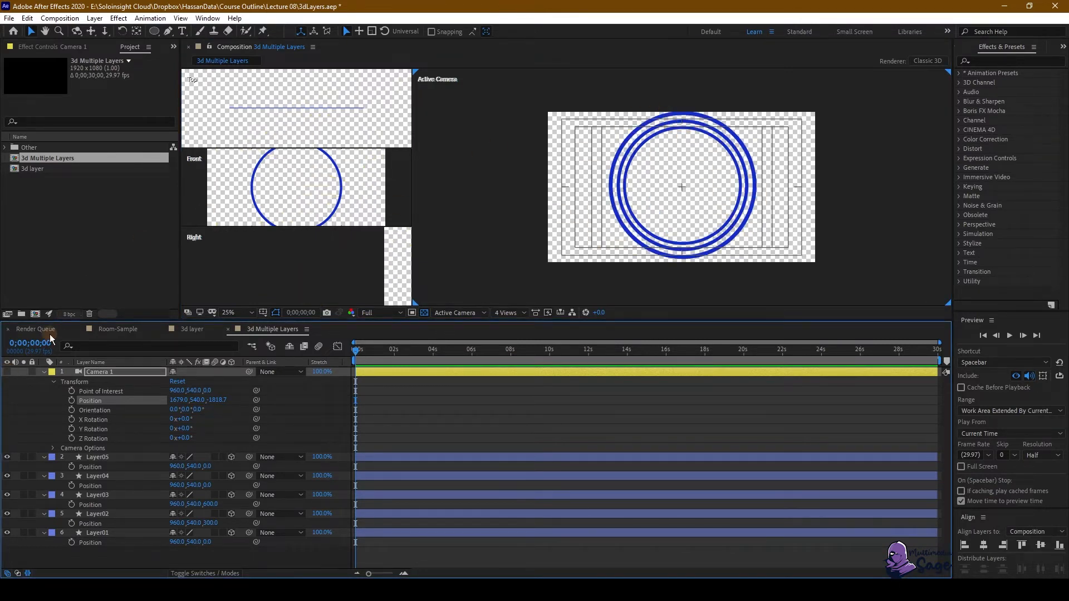
pyautogui.click(7, 372)
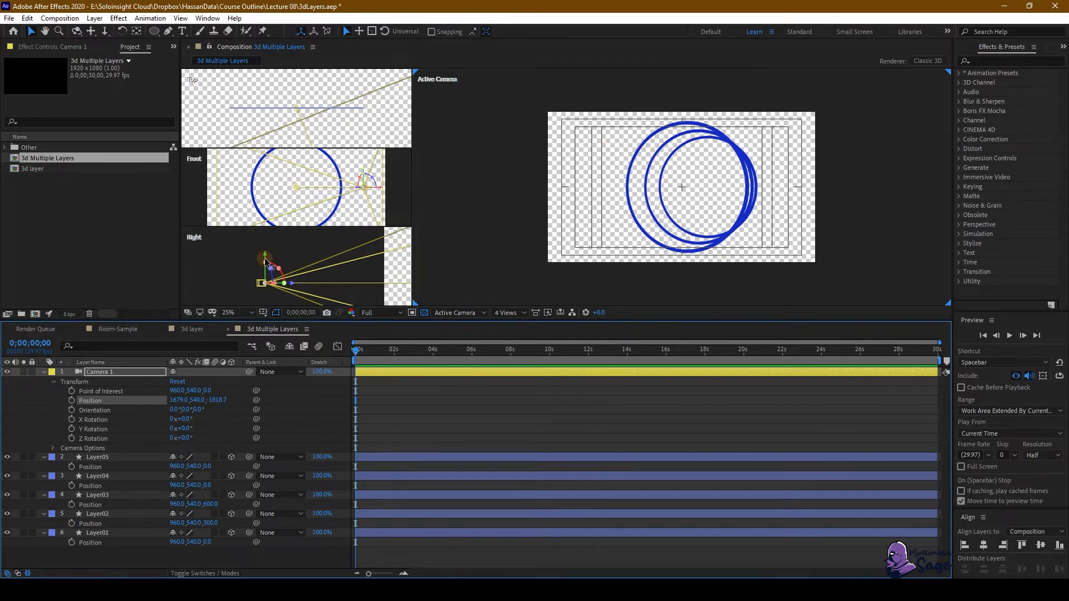
# Step: Examine the depth spacing of Layer01 to Layer05 across the Top, Front and Right views
pyautogui.scroll(-1, 266, 254)
pyautogui.scroll(-1, 295, 181)
pyautogui.scroll(-1, 301, 109)
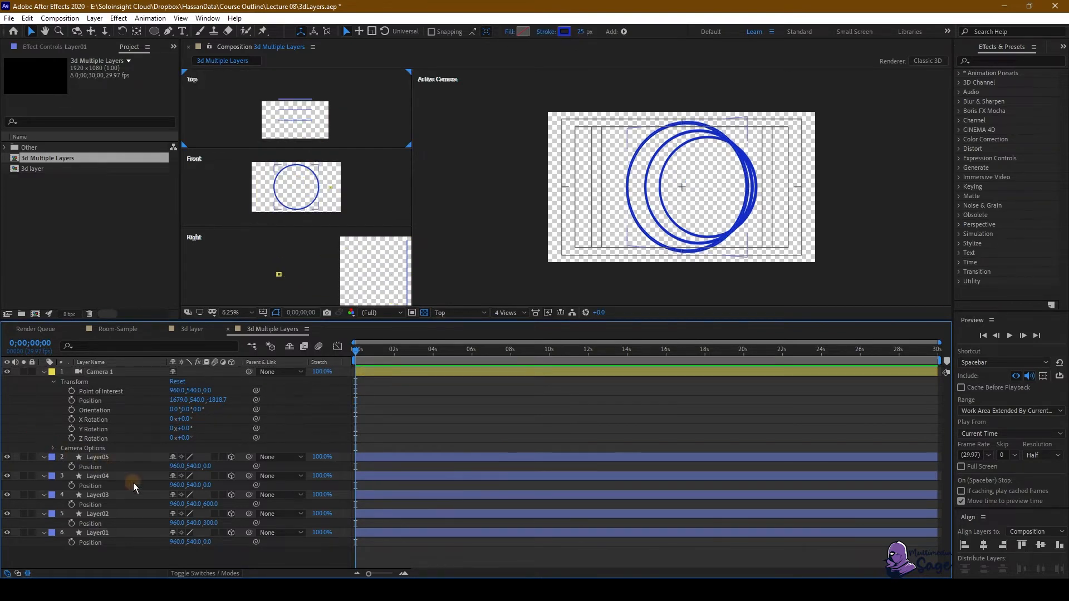
pyautogui.click(102, 457)
pyautogui.keyDown('shift'); pyautogui.click(102, 533); pyautogui.keyUp('shift')
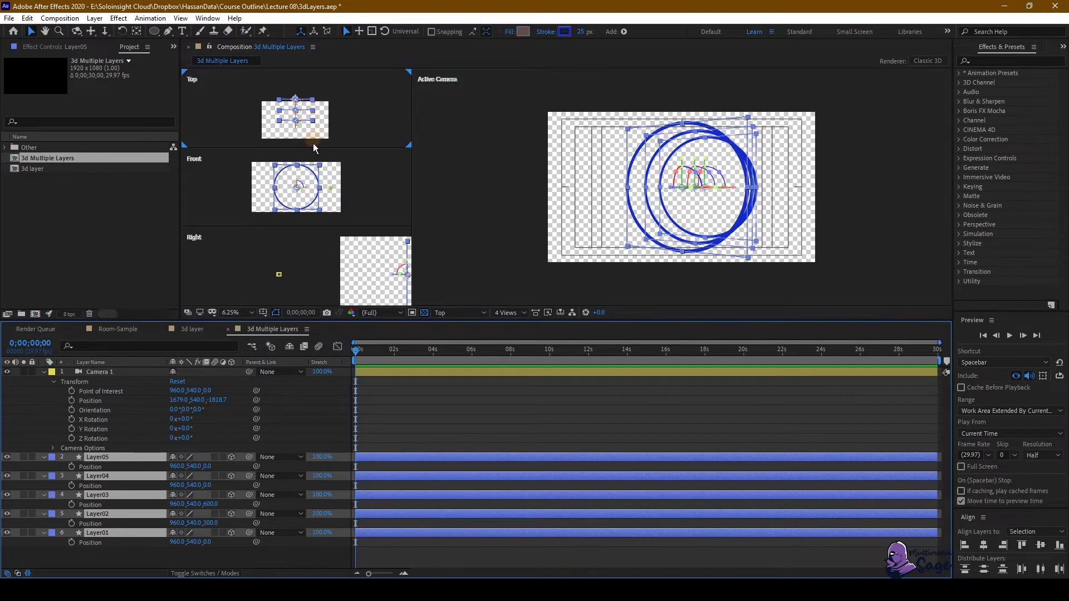
pyautogui.scroll(-1, 295, 266)
pyautogui.moveTo(331, 270); pyautogui.dragTo(260, 271)
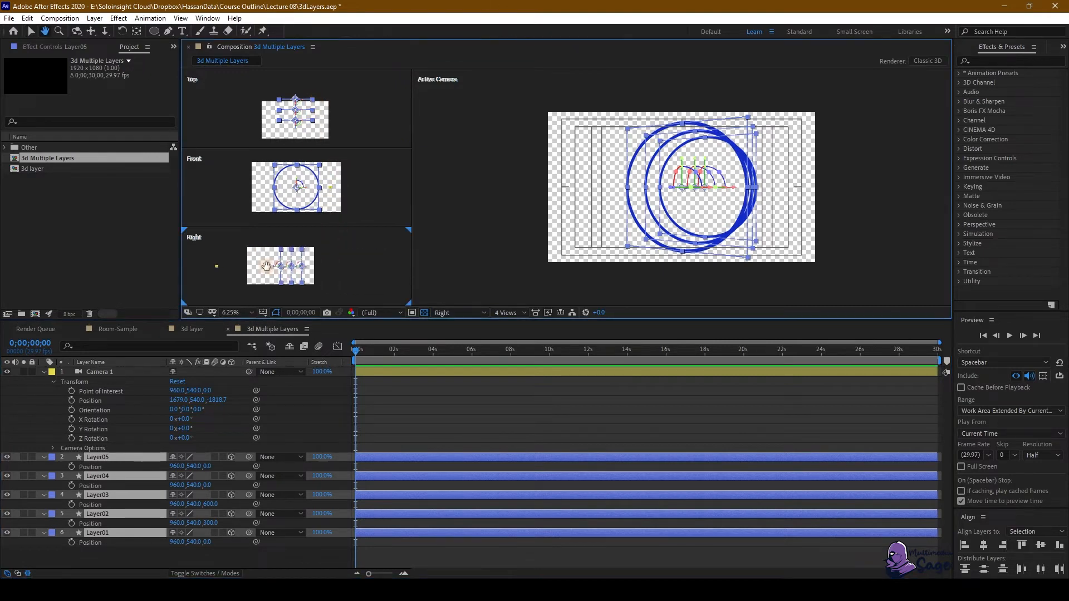
pyautogui.scroll(1, 276, 273)
pyautogui.press('v')
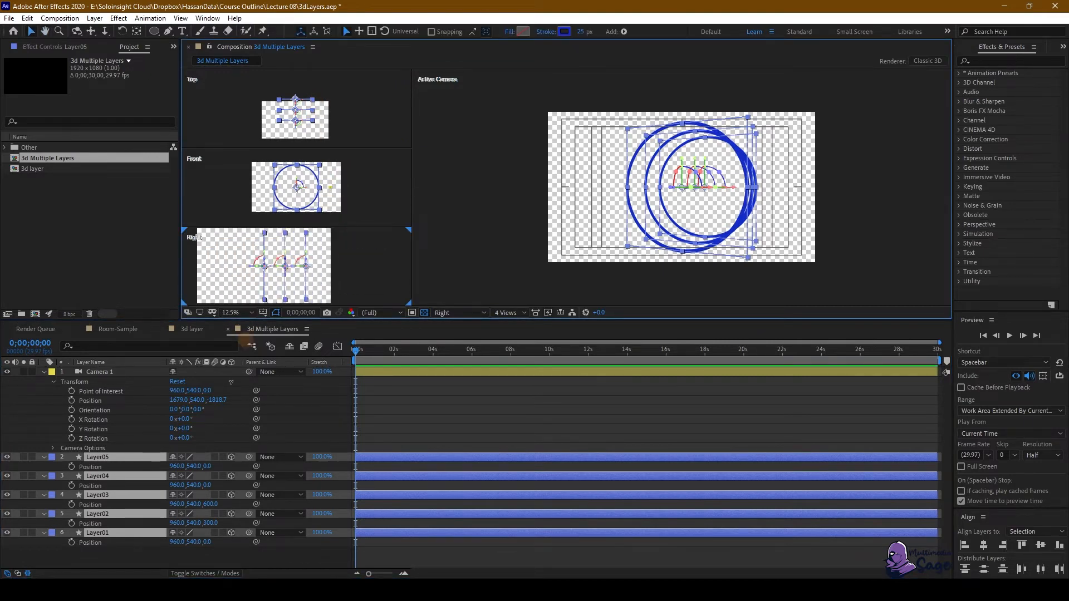
pyautogui.click(221, 555)
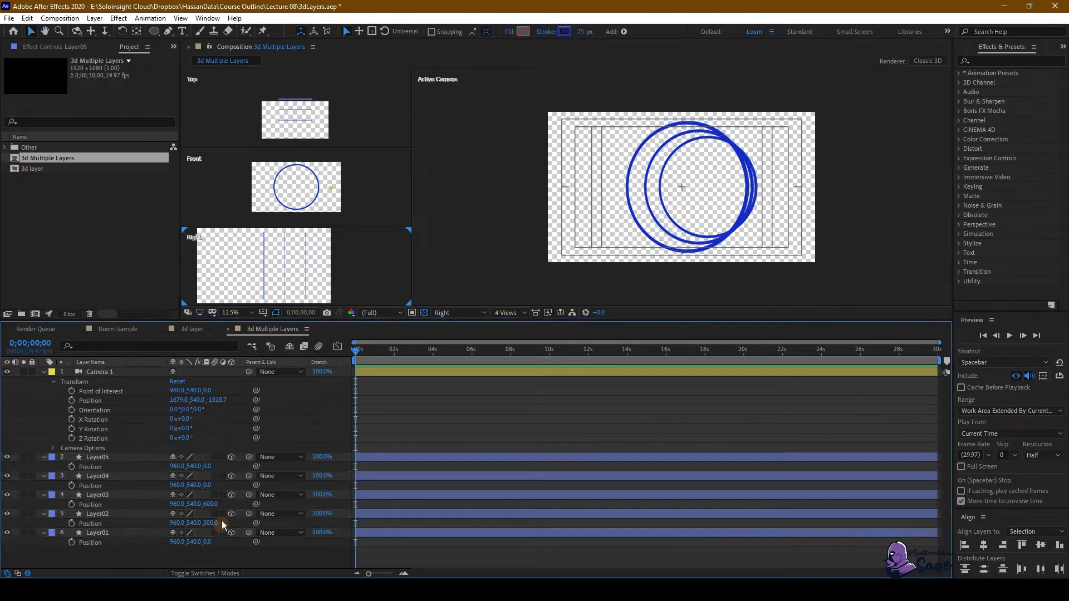
# Step: Set the Z position of Layer04 to 900 and of Layer05 to 1200
pyautogui.click(207, 485)
pyautogui.write('900')
pyautogui.press('Return')
pyautogui.click(211, 466)
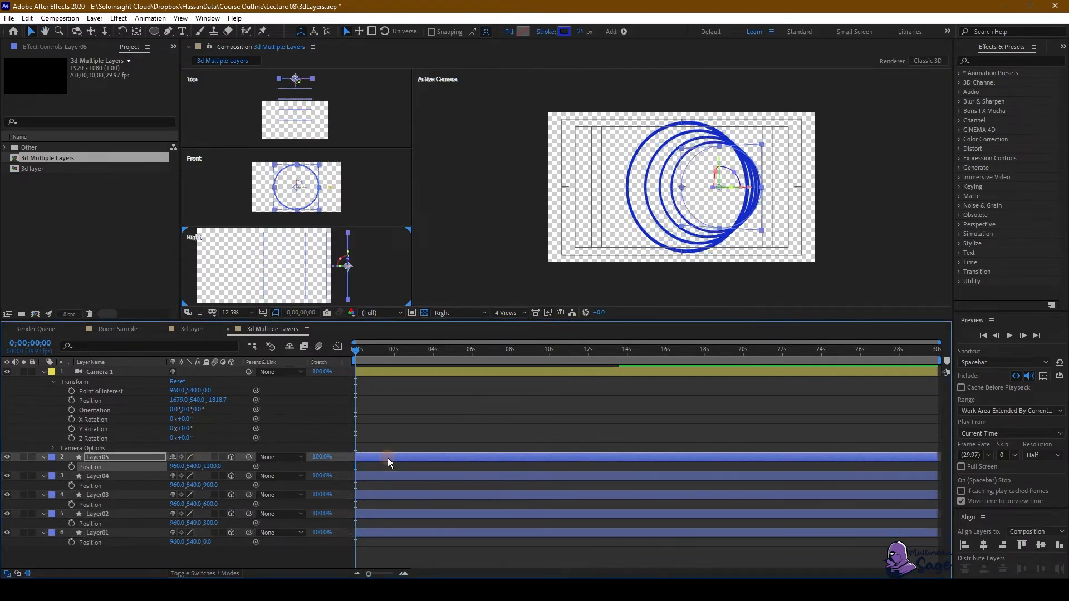
pyautogui.write('1200')
pyautogui.click(289, 251)
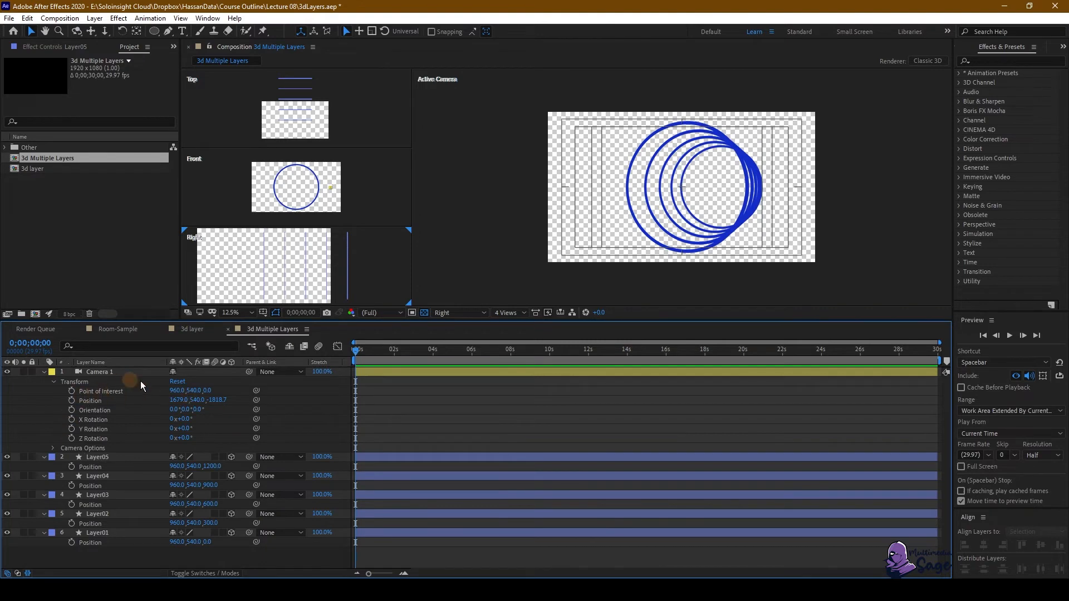
# Step: Reset Camera 1's transform properties to their defaults
pyautogui.click(104, 375)
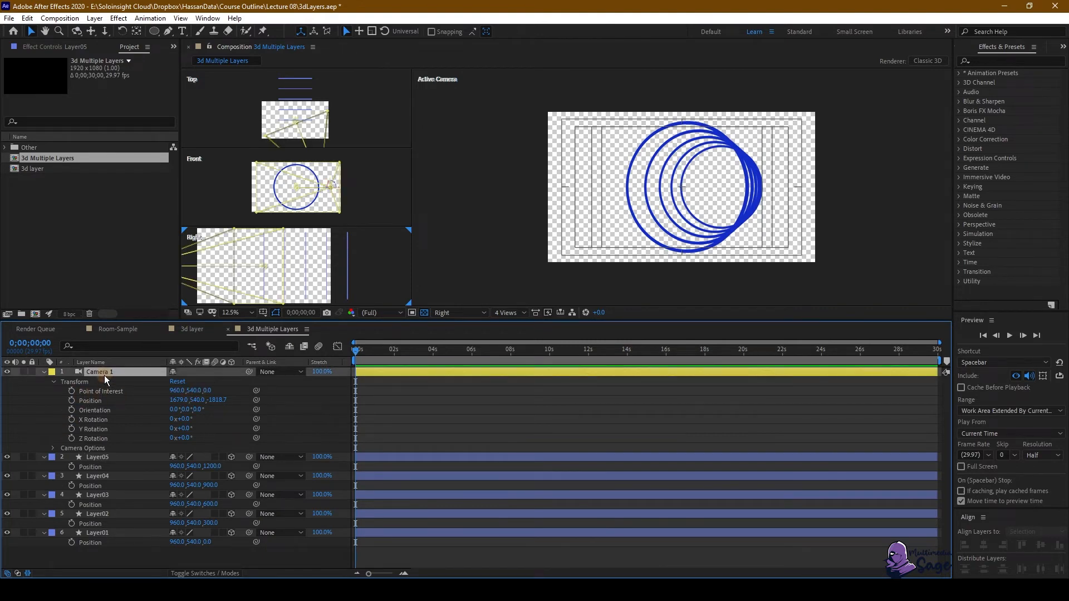
pyautogui.click(177, 382)
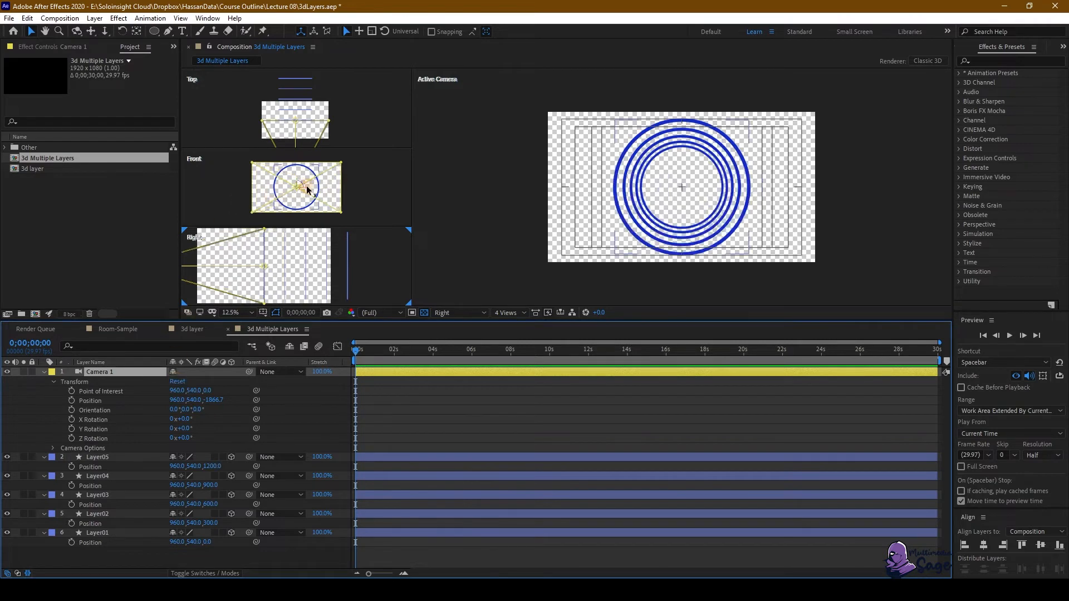
pyautogui.scroll(-2, 300, 116)
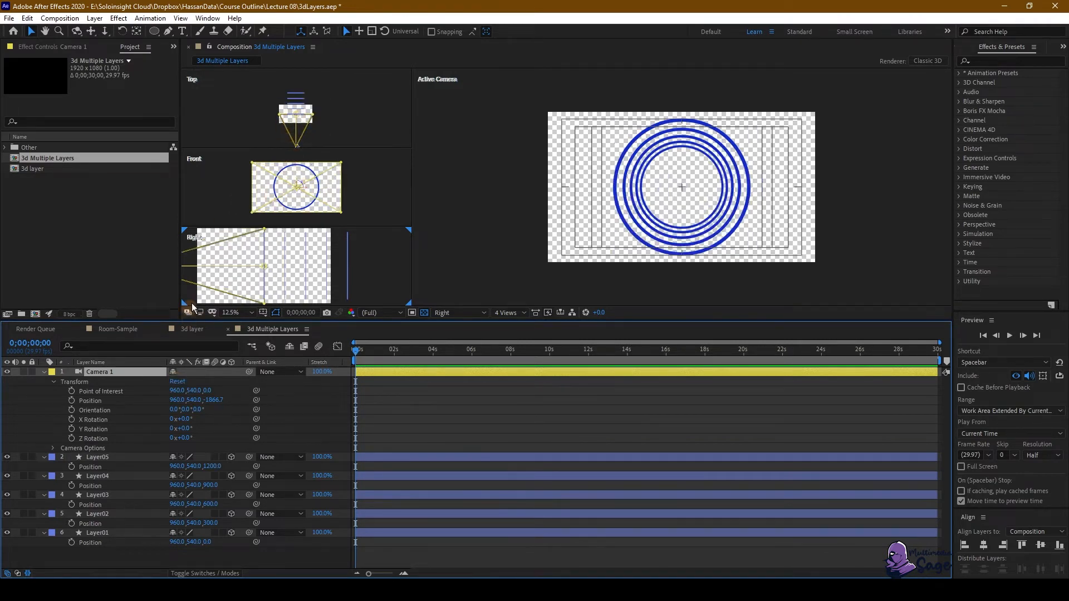
pyautogui.click(423, 416)
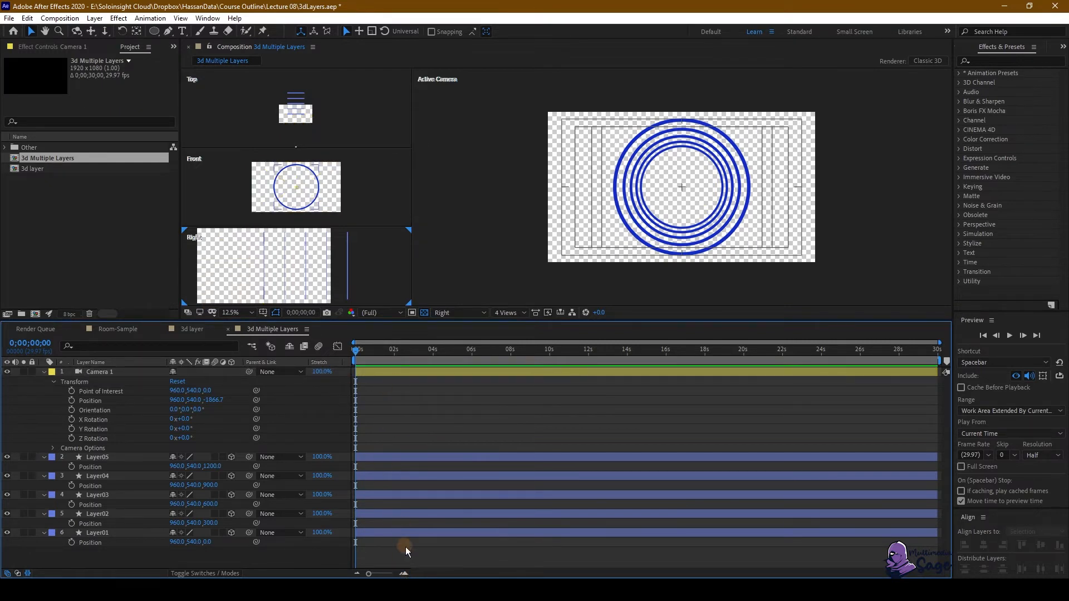
# Step: End the composition's work area at 0;00;02;00
pyautogui.click(403, 574)
pyautogui.click(404, 574)
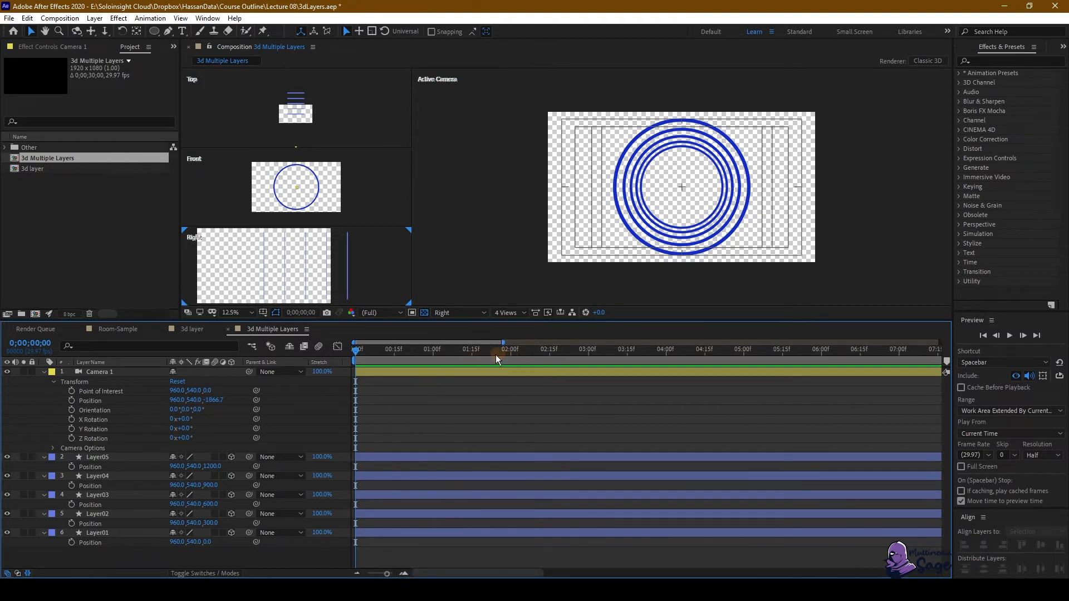
pyautogui.moveTo(460, 350); pyautogui.dragTo(510, 361)
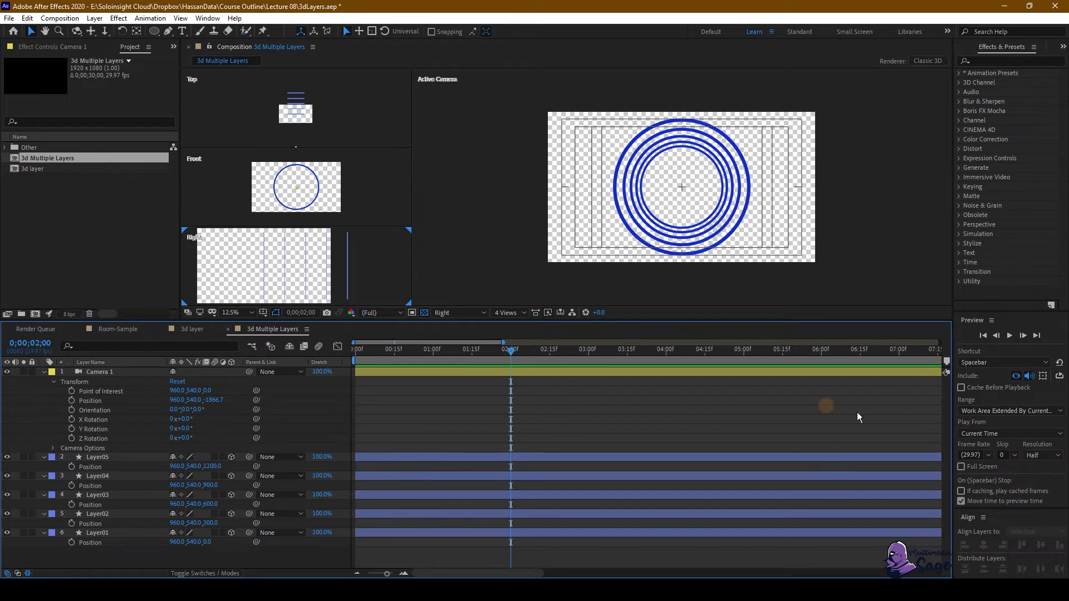
pyautogui.press('n')
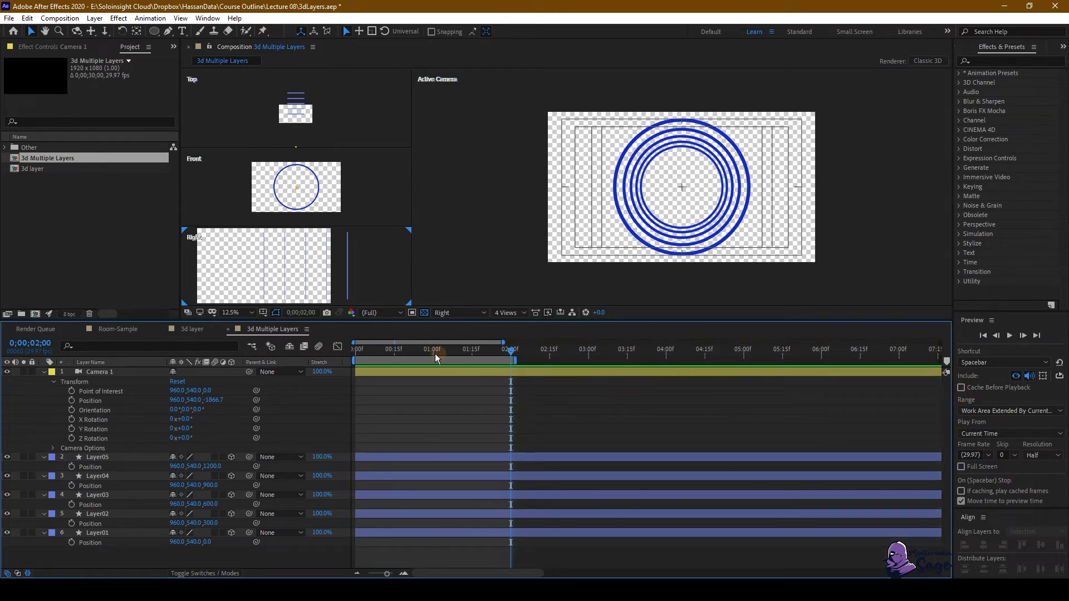
# Step: Add a Position keyframe for Camera 1 at 0;00;00;00 with a Z value of -1267.7
pyautogui.click(366, 371)
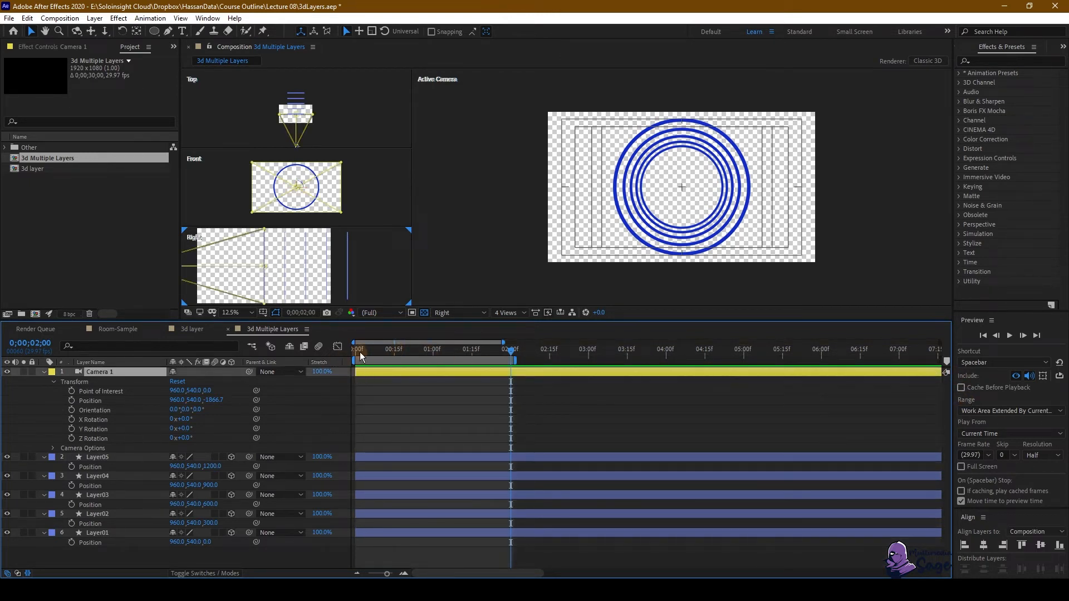
pyautogui.press('Home')
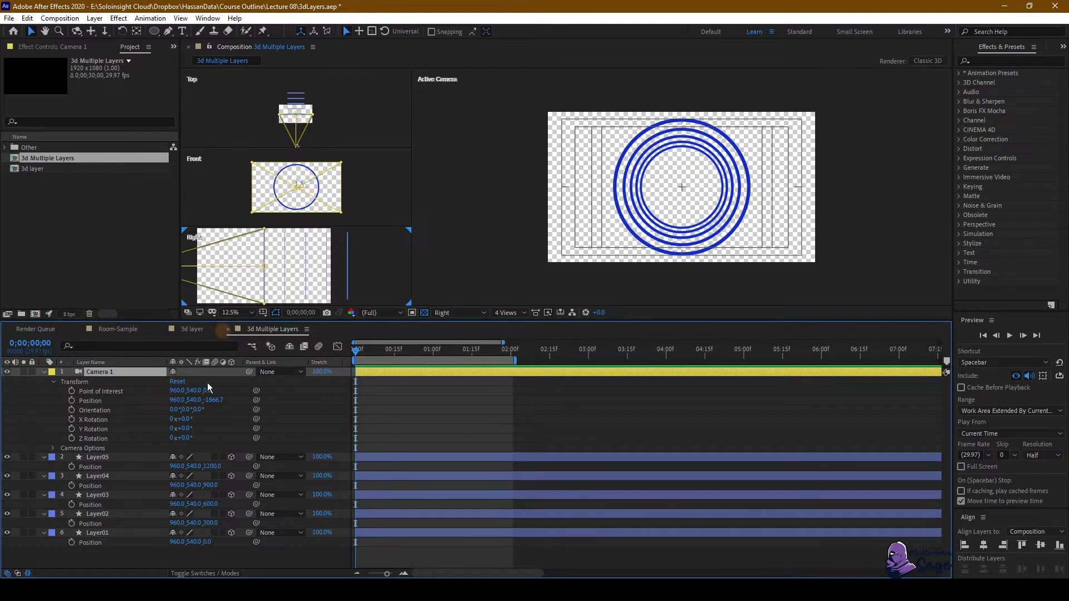
pyautogui.click(72, 400)
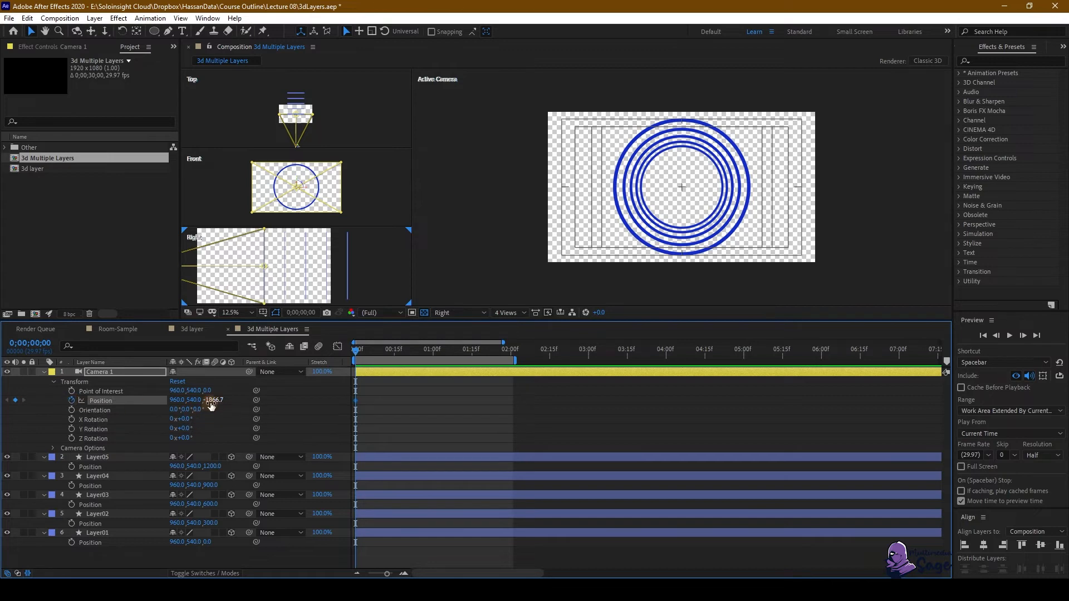
pyautogui.moveTo(210, 406); pyautogui.dragTo(573, 429)
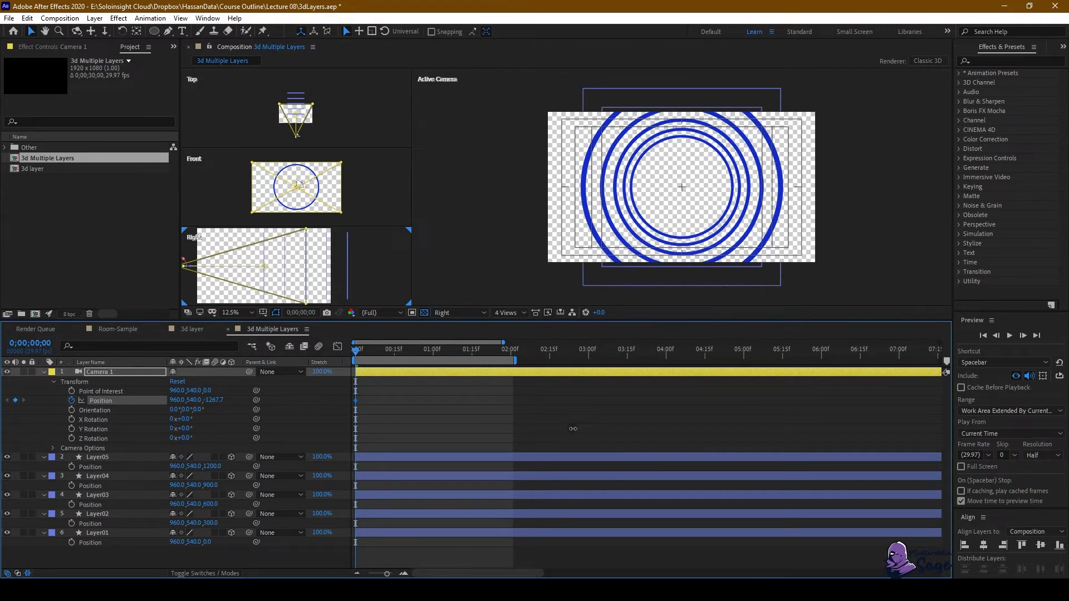
pyautogui.click(422, 390)
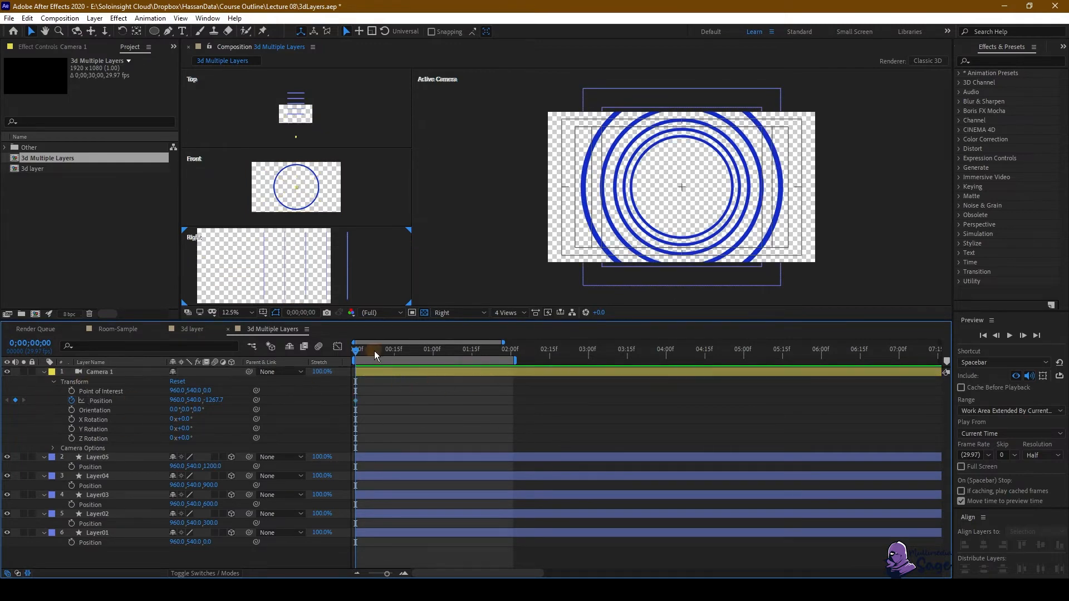
# Step: Keyframe Camera 1's Z position at -251.7 at 0;00;02;00 and preview the animation from the start
pyautogui.click(512, 352)
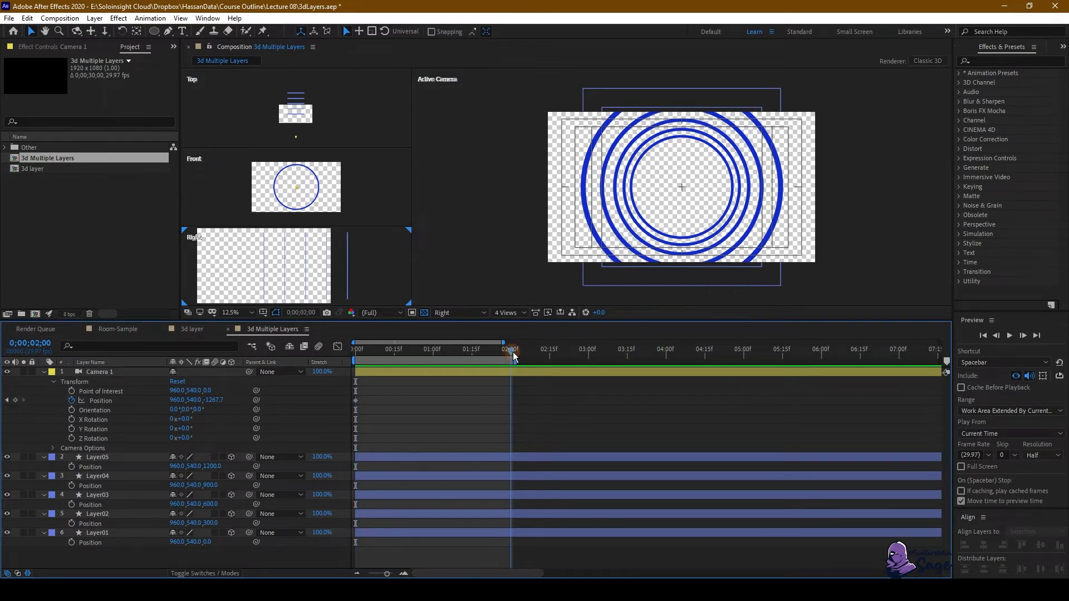
pyautogui.click(476, 376)
pyautogui.moveTo(215, 400); pyautogui.dragTo(597, 415)
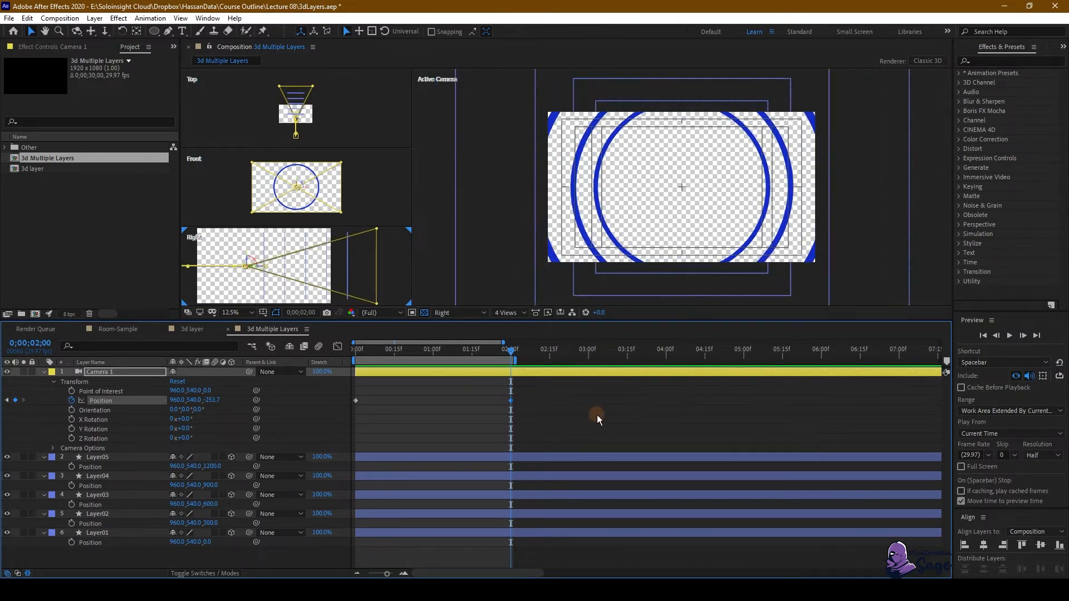
pyautogui.click(496, 389)
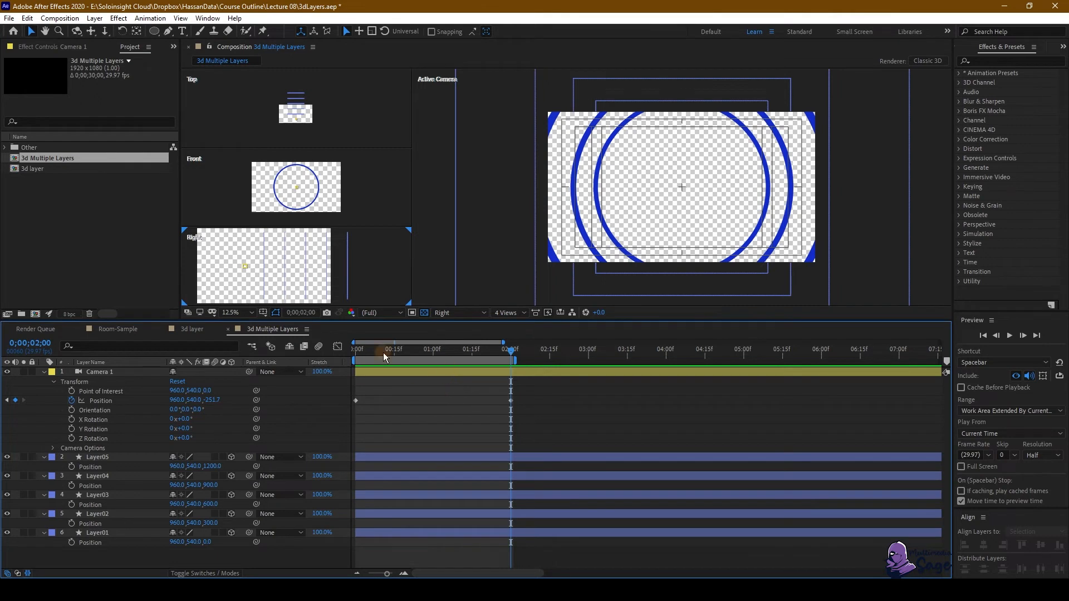
pyautogui.click(356, 357)
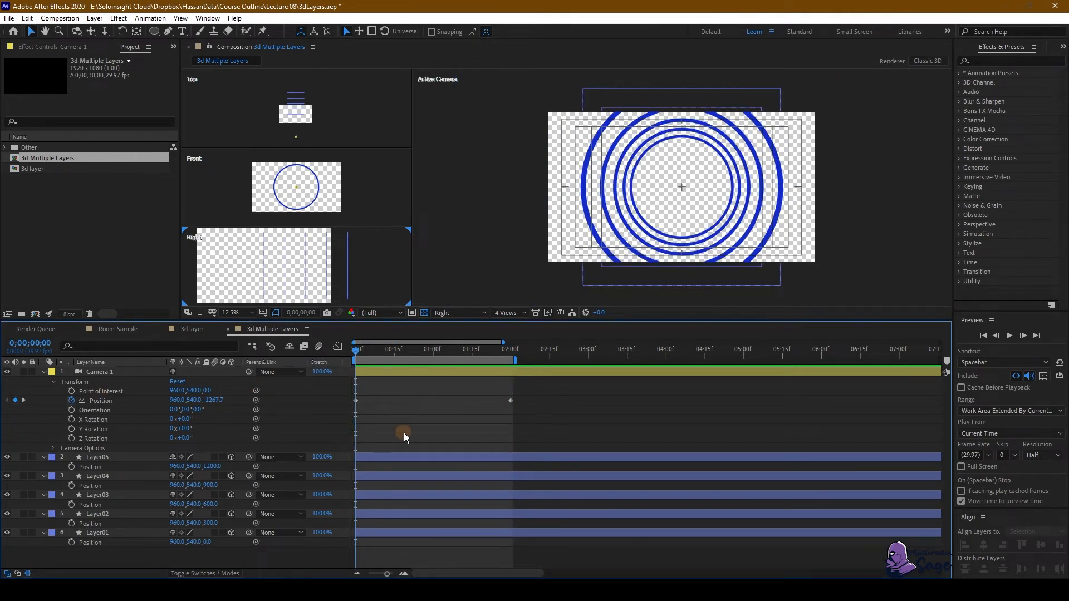
pyautogui.press('space')
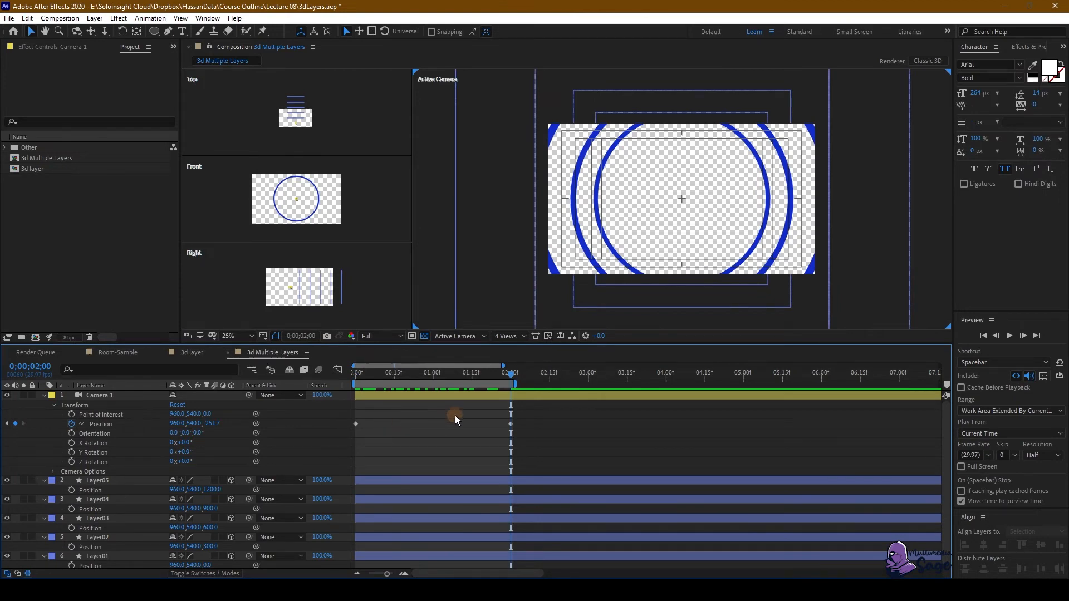
# Step: Create a new composition named 3d Room with the HDTV 1080 29.97 preset
pyautogui.click(60, 18)
pyautogui.click(67, 43)
pyautogui.write('3d')
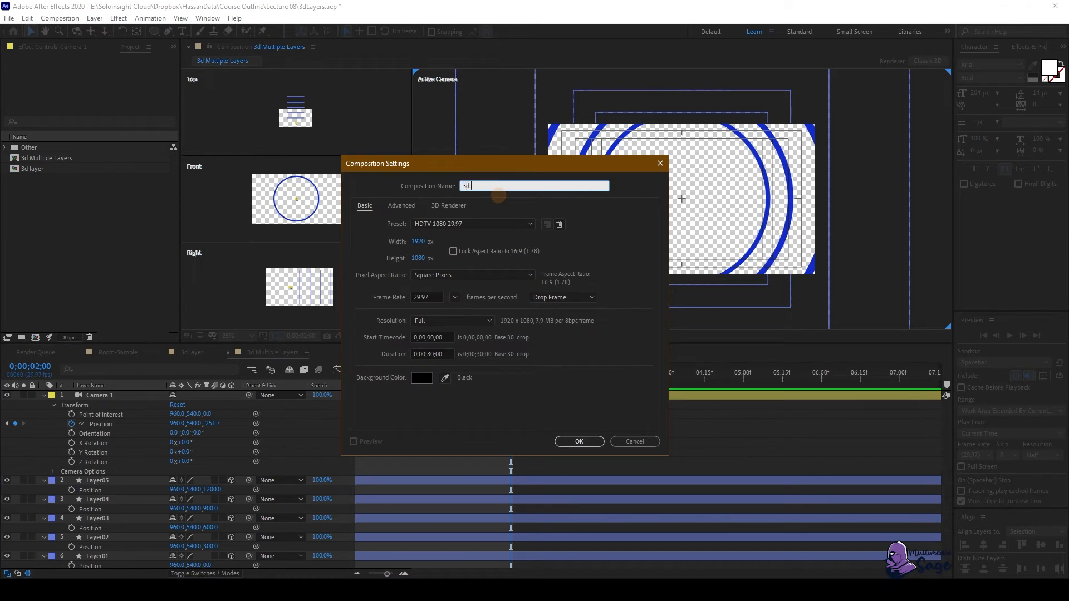
pyautogui.write(' Room')
pyautogui.press('Return')
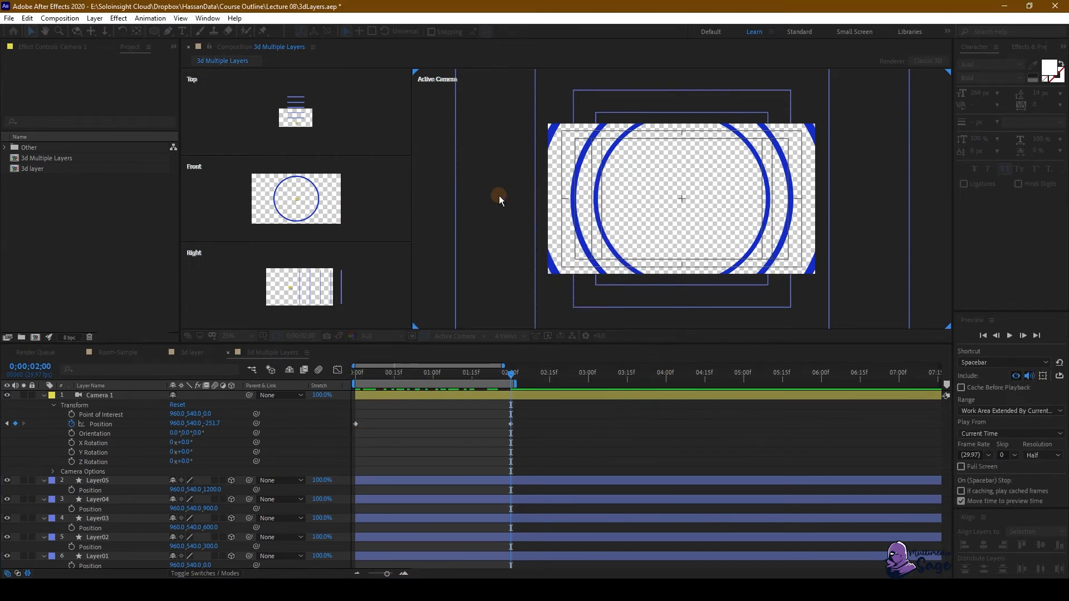
pyautogui.click(508, 335)
pyautogui.click(510, 349)
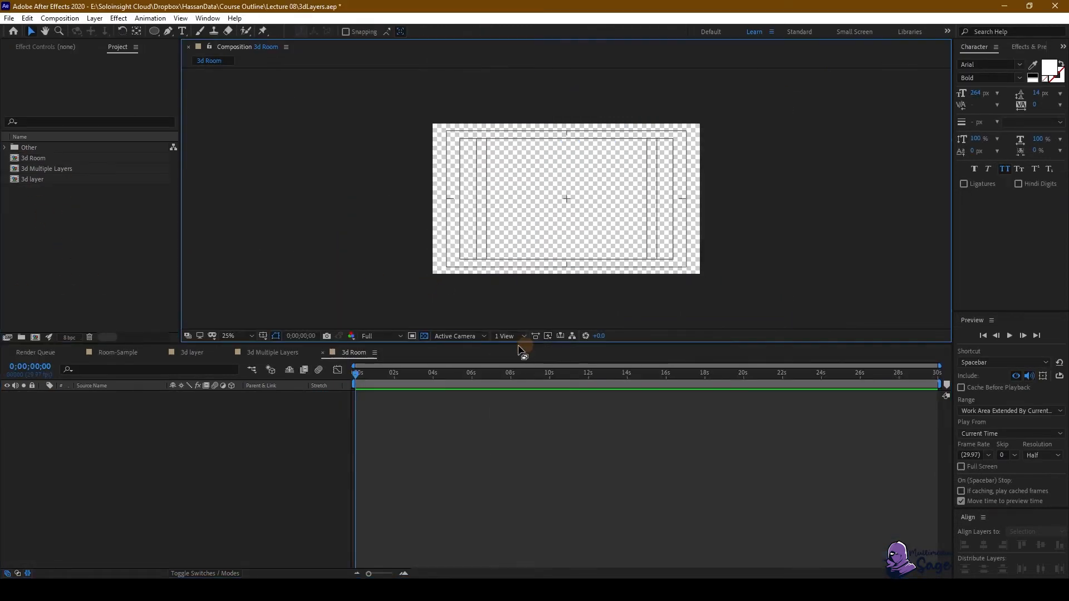
# Step: Add 3d Room.jpg from the Other folder to the 3d Room composition and scale it to 44%
pyautogui.click(6, 148)
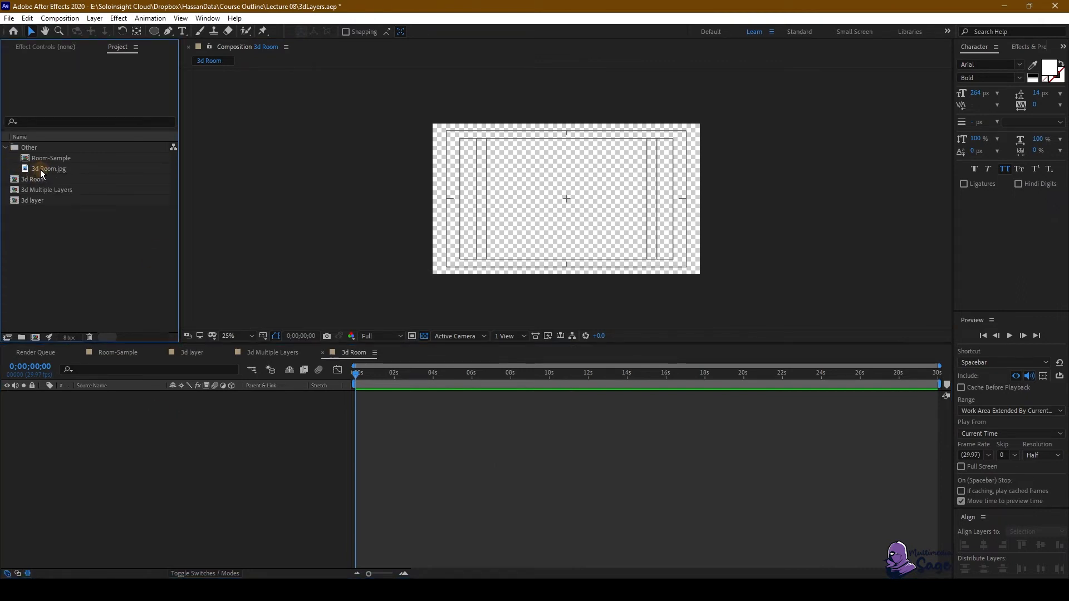
pyautogui.moveTo(48, 169); pyautogui.dragTo(187, 482)
pyautogui.press('s')
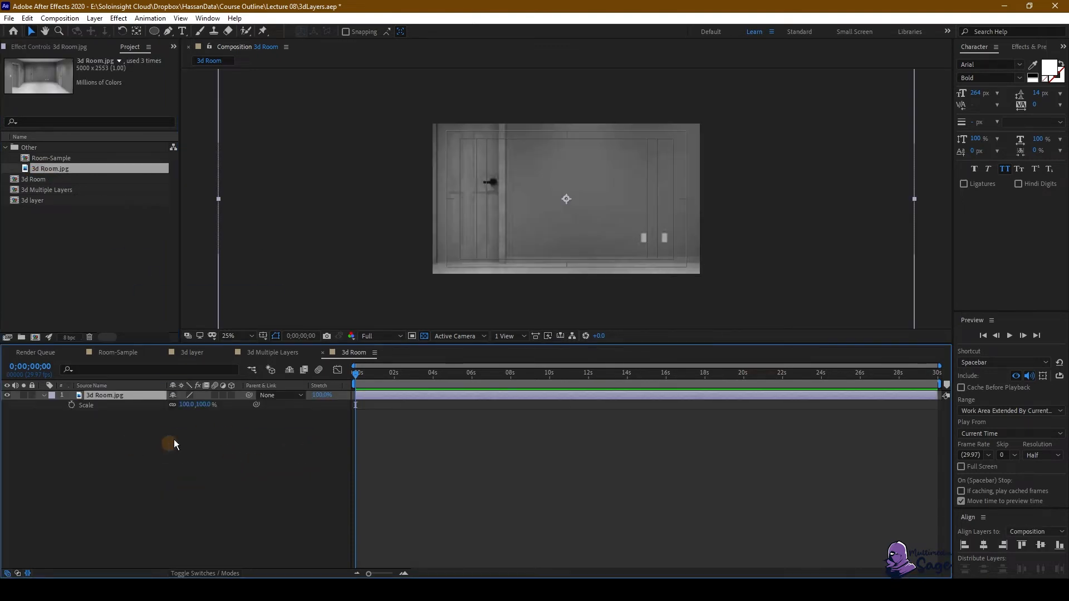
pyautogui.moveTo(205, 405); pyautogui.dragTo(177, 408)
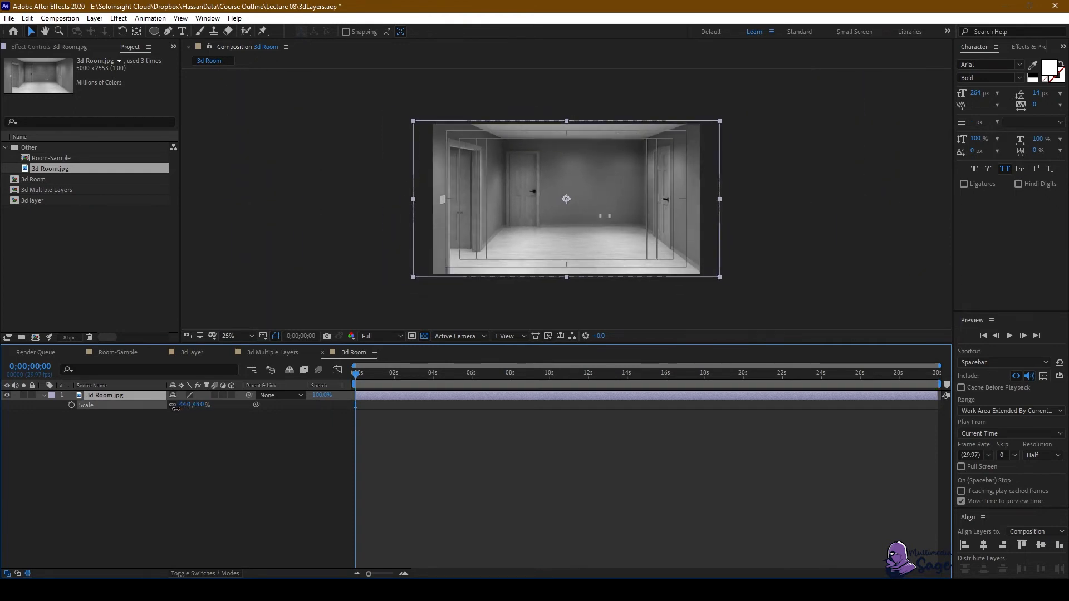
pyautogui.click(160, 451)
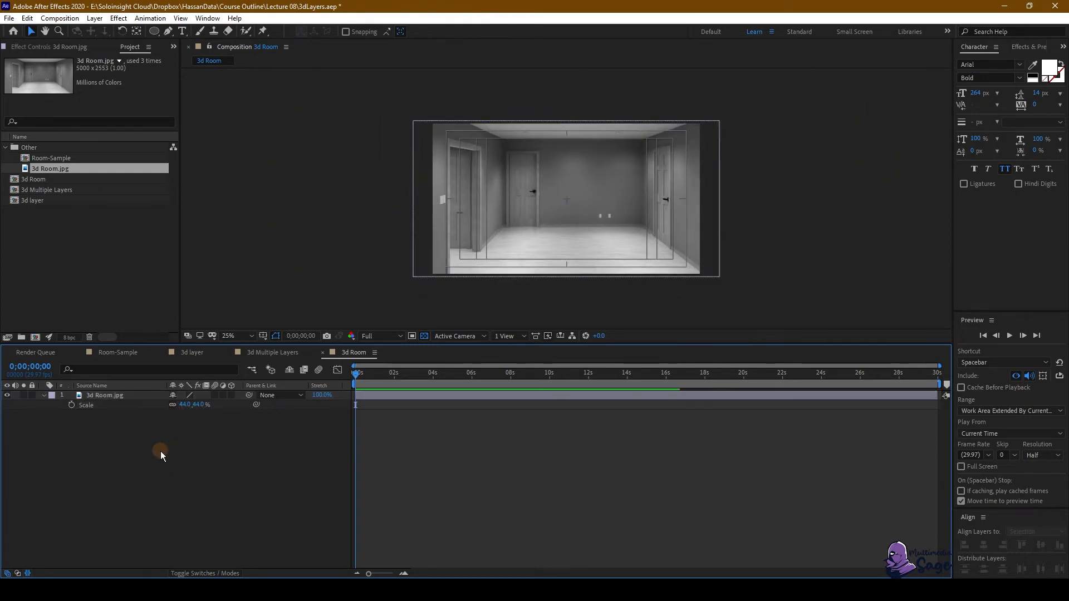
# Step: Make the 3d Room.jpg layer a 3D layer
pyautogui.click(123, 398)
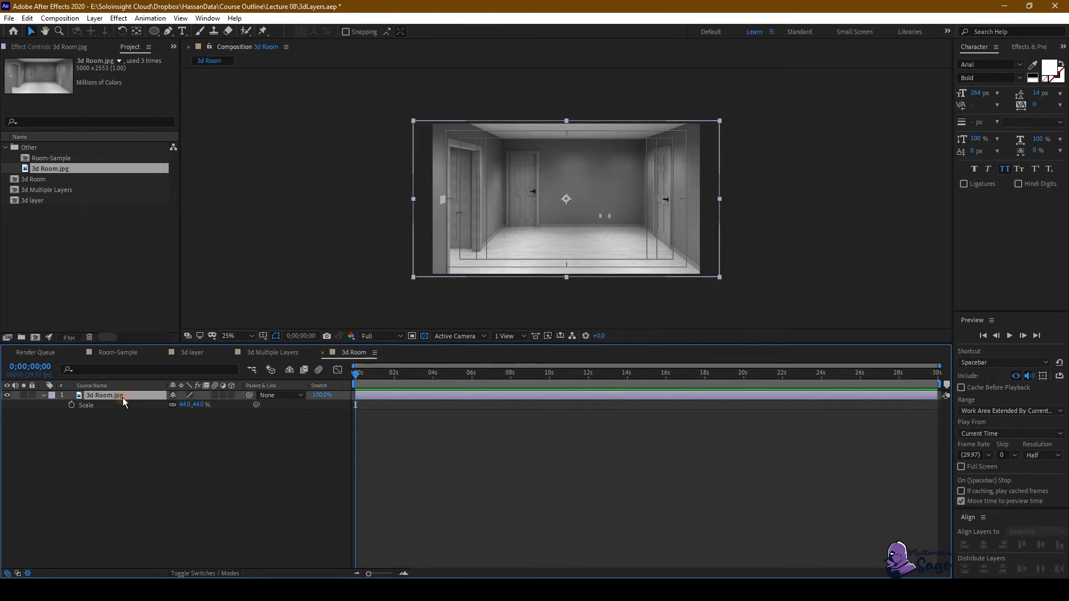
pyautogui.click(232, 395)
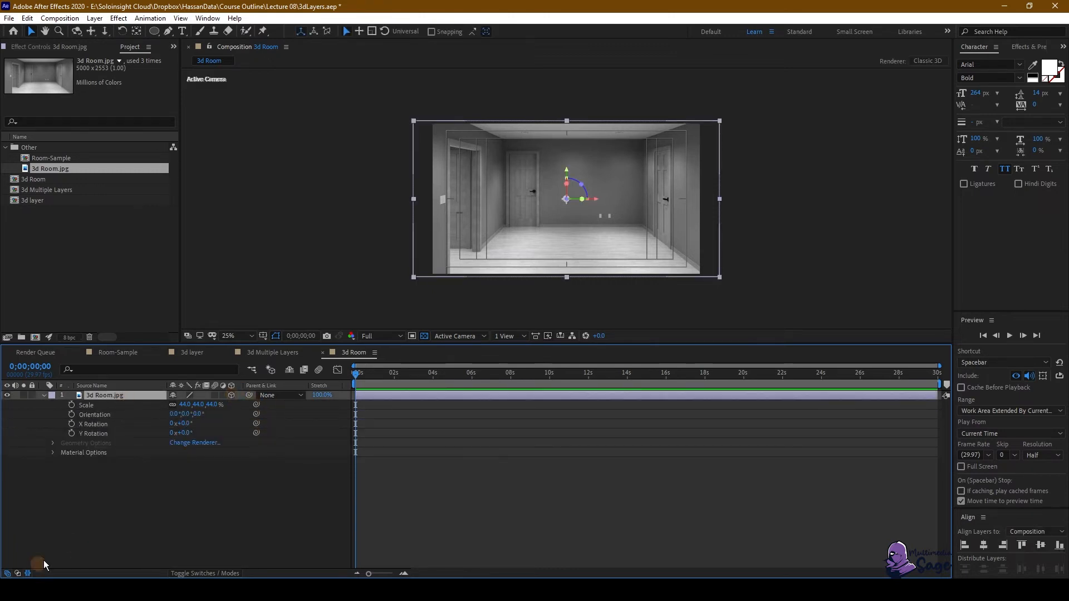
pyautogui.click(58, 570)
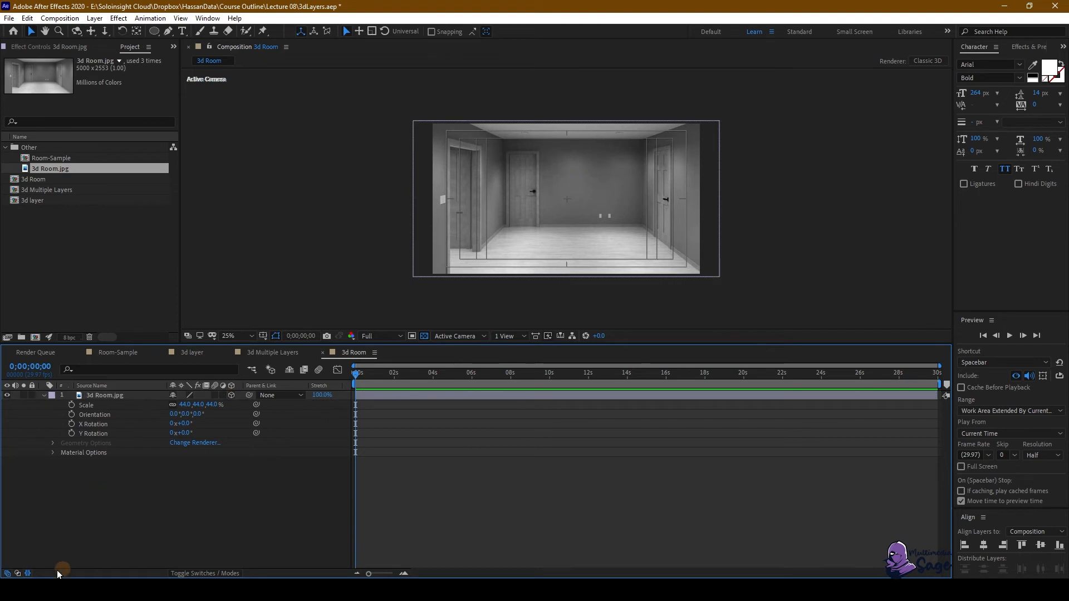
# Step: Add a text layer reading "3d" on the floor of the room image
pyautogui.click(182, 32)
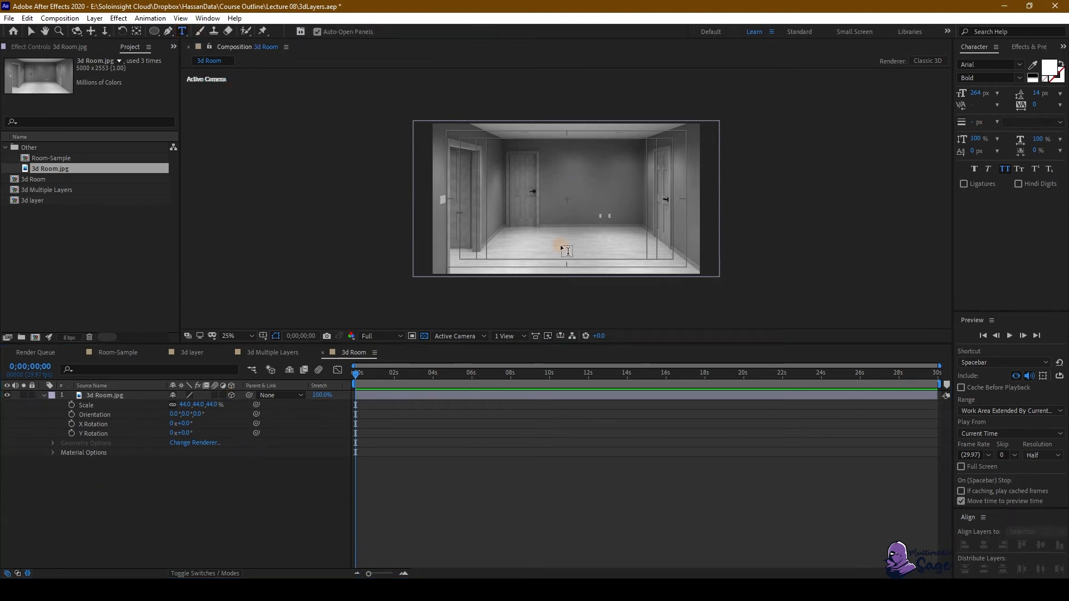
pyautogui.click(549, 243)
pyautogui.write('3d')
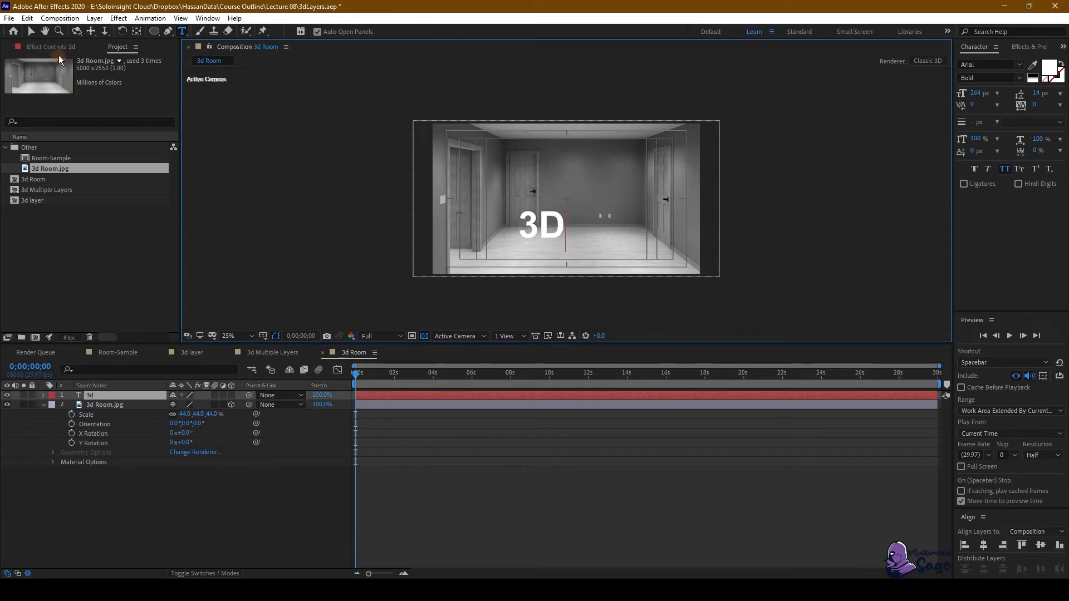
pyautogui.click(32, 32)
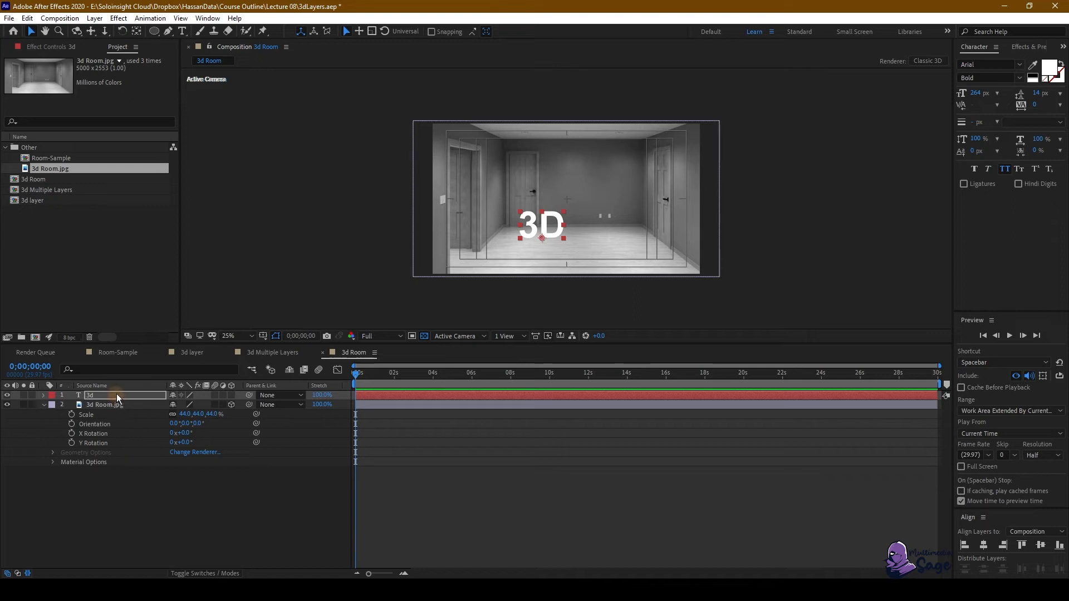
# Step: Make the 3d text layer a 3D layer and expand its Transform properties
pyautogui.click(231, 396)
pyautogui.click(44, 396)
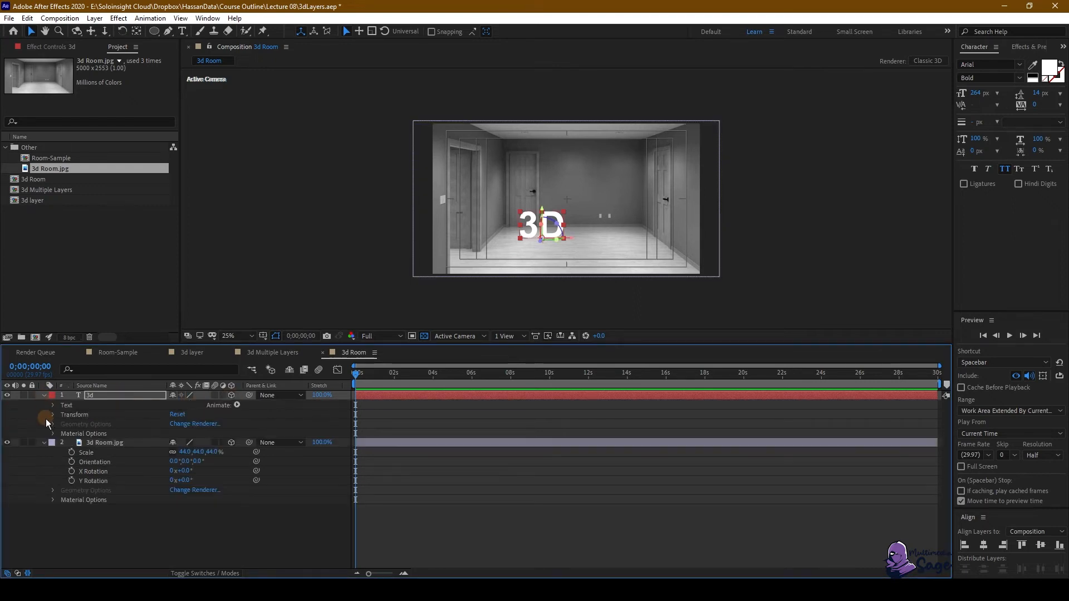
pyautogui.click(53, 415)
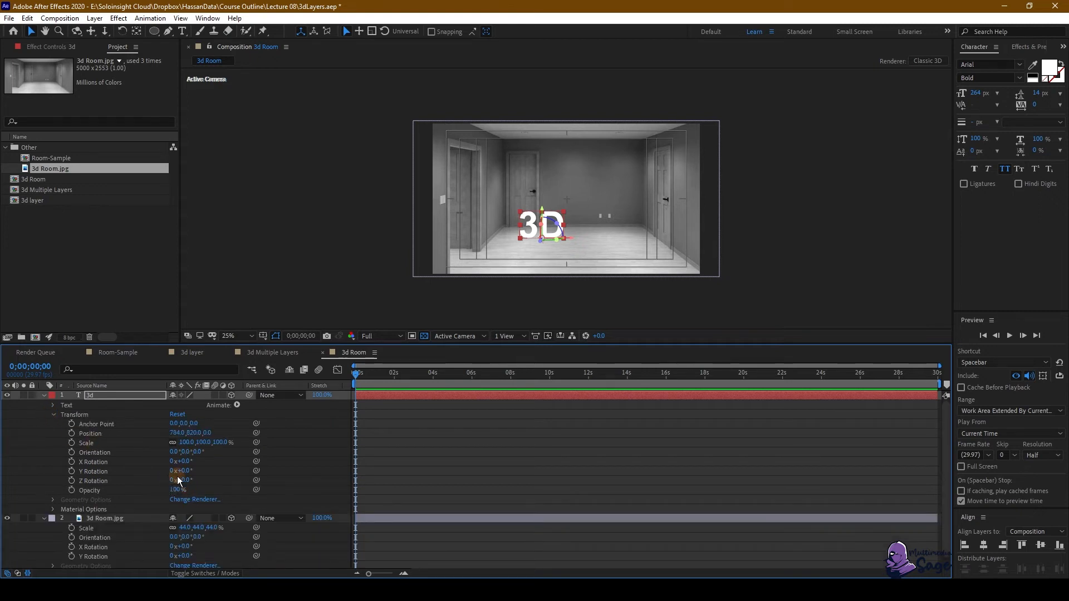
# Step: Set the 3d text layer's Y Rotation to -75° and examine where it meets the room image
pyautogui.moveTo(185, 471); pyautogui.dragTo(145, 470)
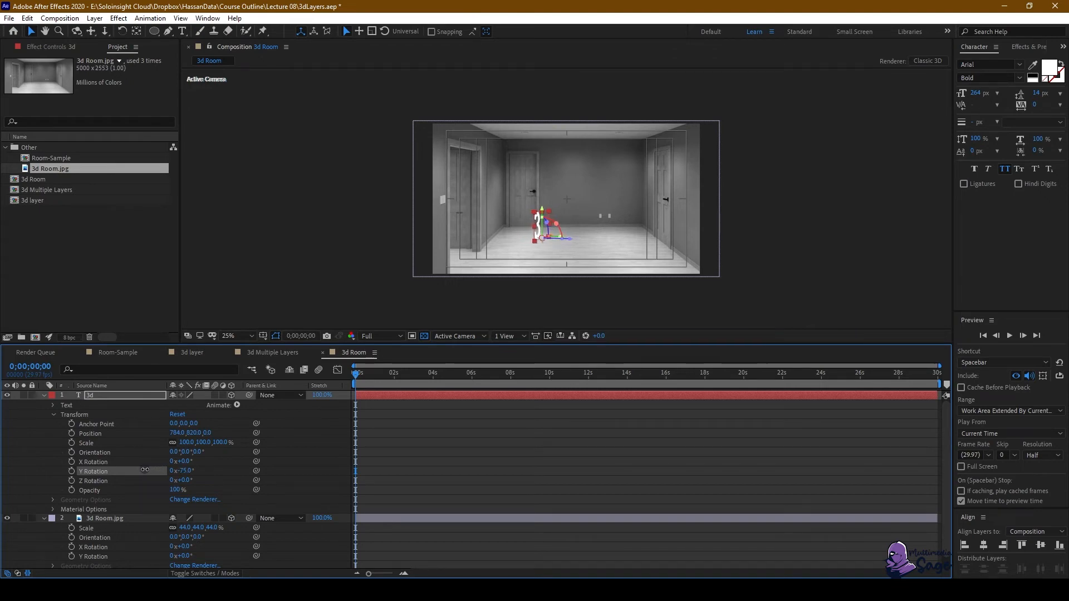
pyautogui.scroll(4, 550, 245)
pyautogui.moveTo(433, 306); pyautogui.dragTo(509, 189)
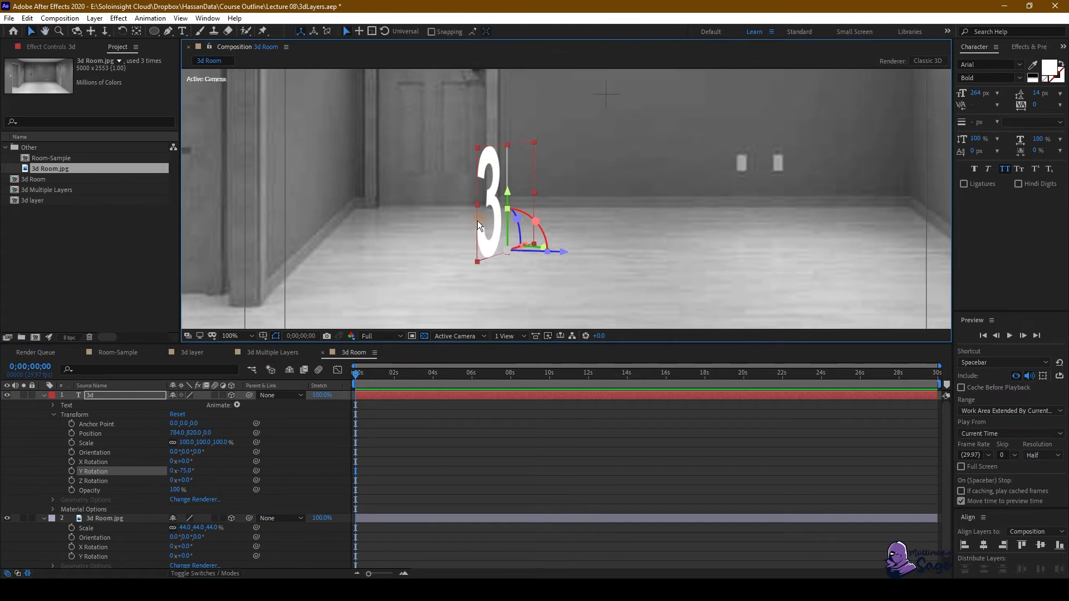
pyautogui.click(359, 433)
pyautogui.scroll(-2, 503, 221)
pyautogui.moveTo(549, 194); pyautogui.dragTo(531, 218)
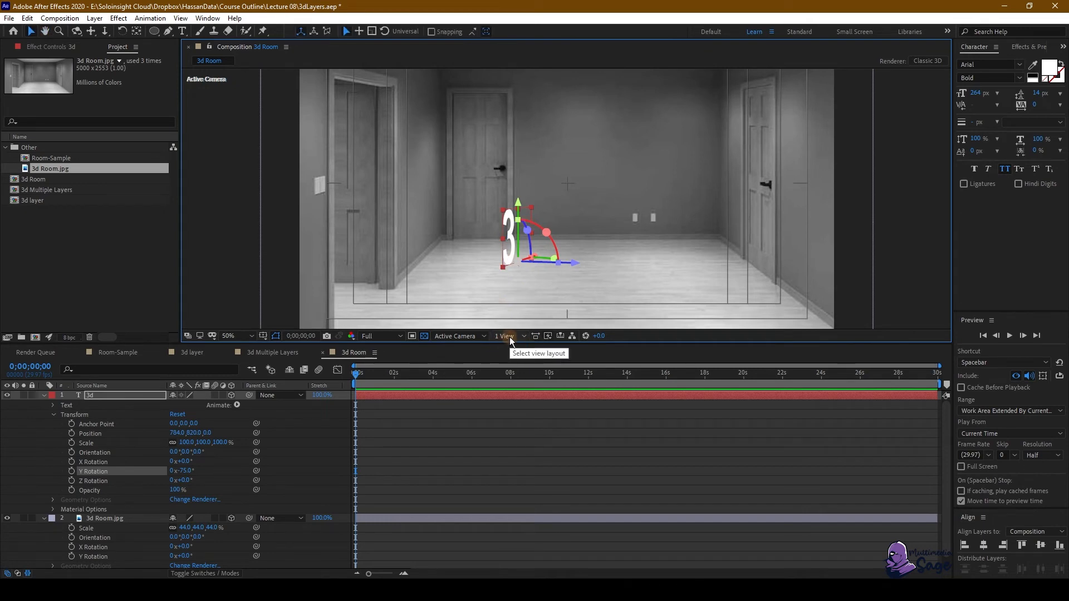
# Step: Switch to the 4 Views - Left layout and turn off the transparency grid in the Top view
pyautogui.click(509, 336)
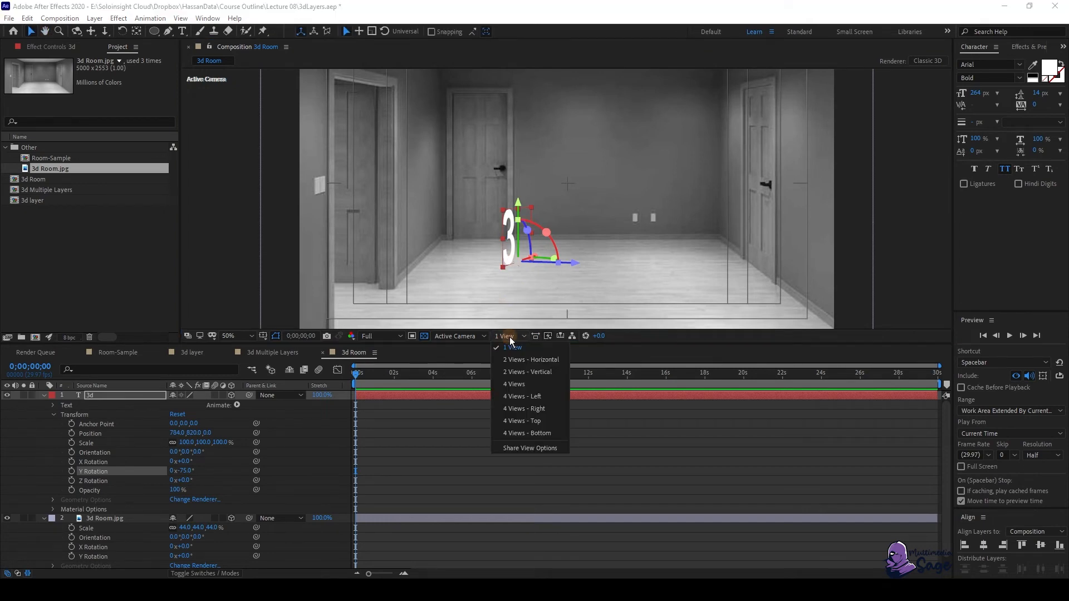
pyautogui.click(538, 396)
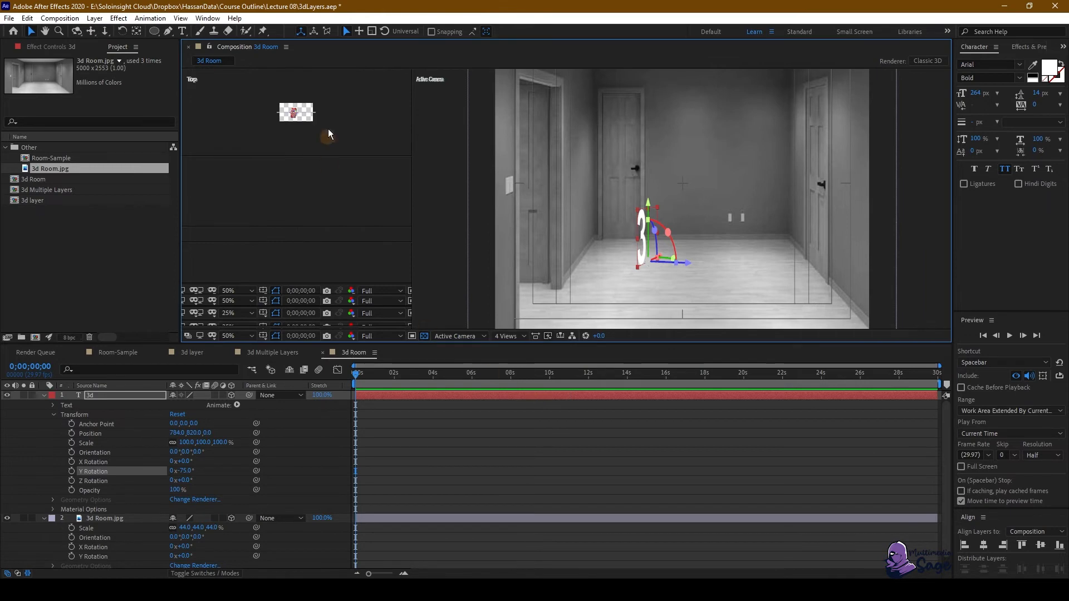
pyautogui.click(352, 319)
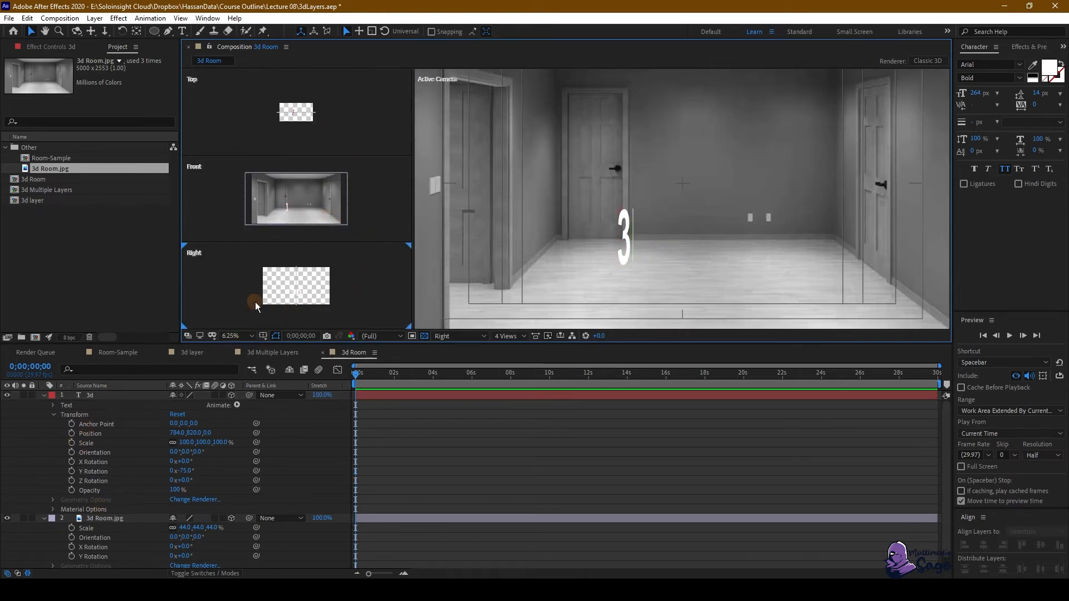
pyautogui.click(340, 140)
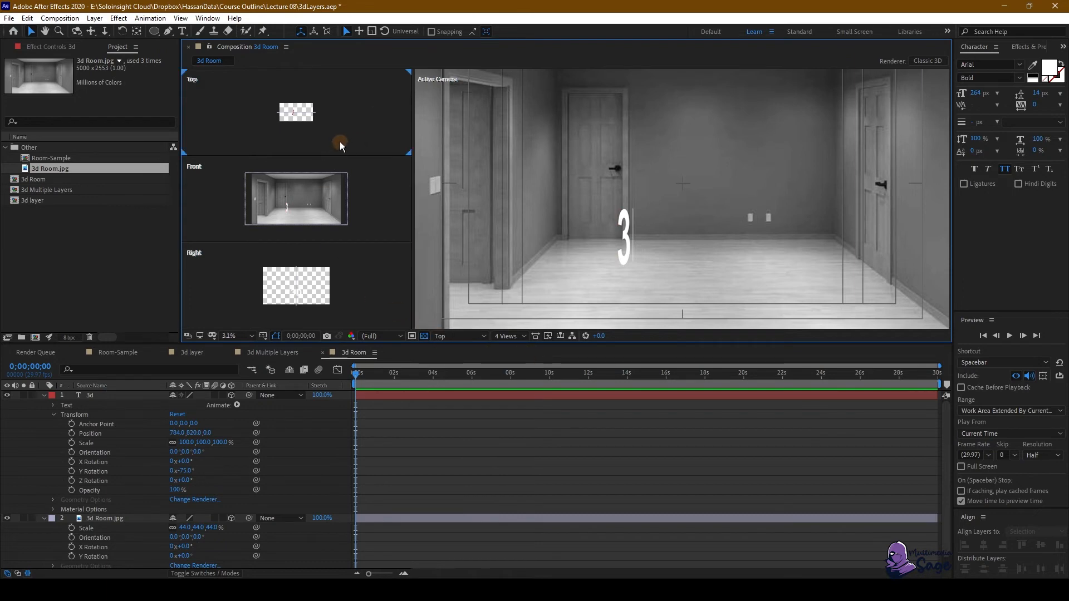
pyautogui.scroll(1, 290, 112)
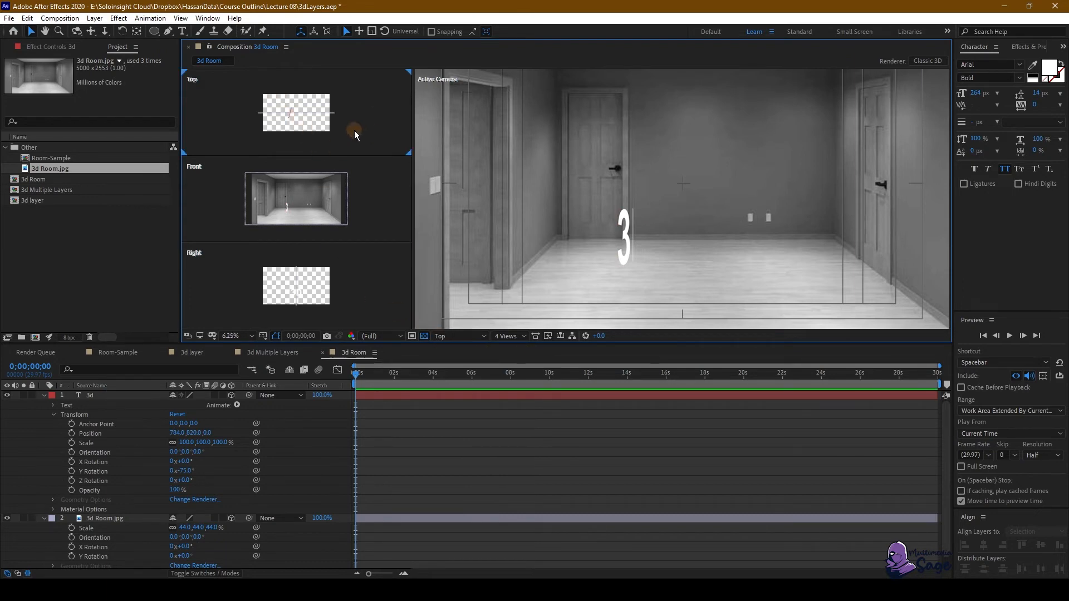
pyautogui.scroll(1, 292, 118)
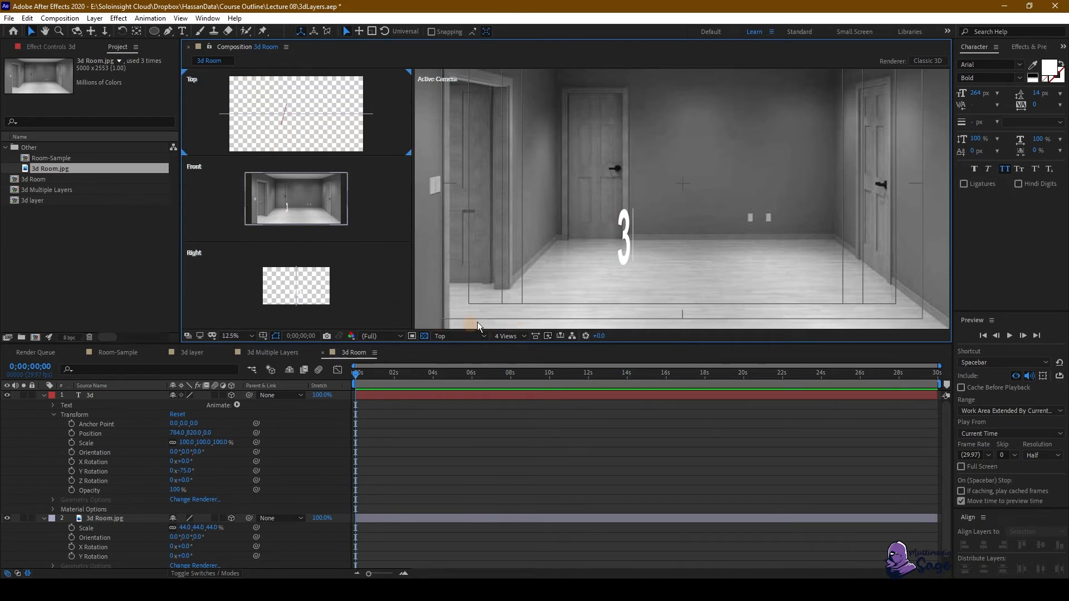
pyautogui.click(424, 336)
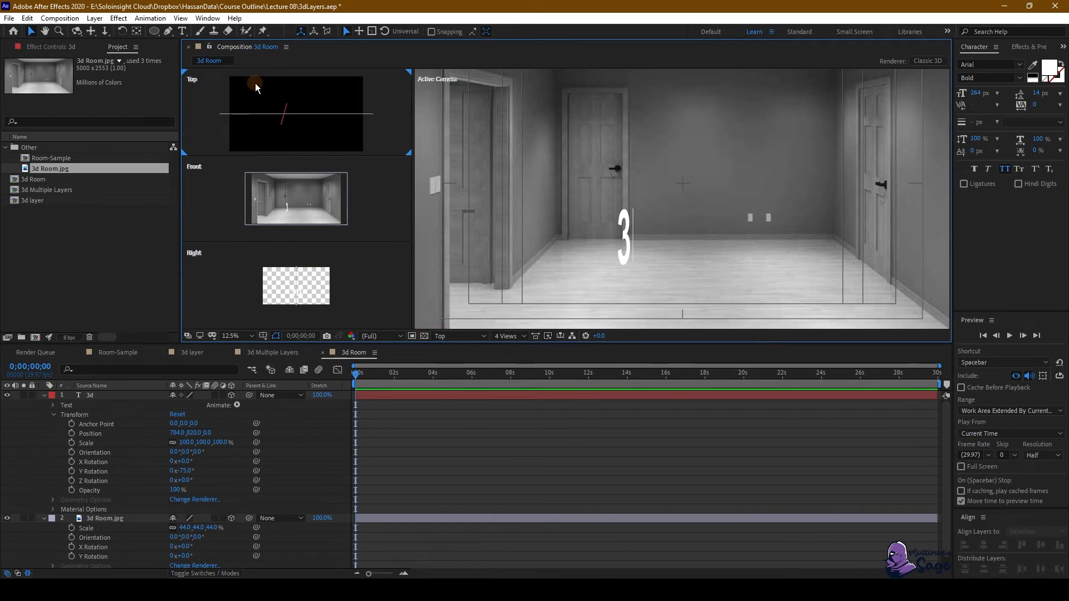
# Step: Compare the room image layer with the rotated 3d text layer in the Top view
pyautogui.click(104, 519)
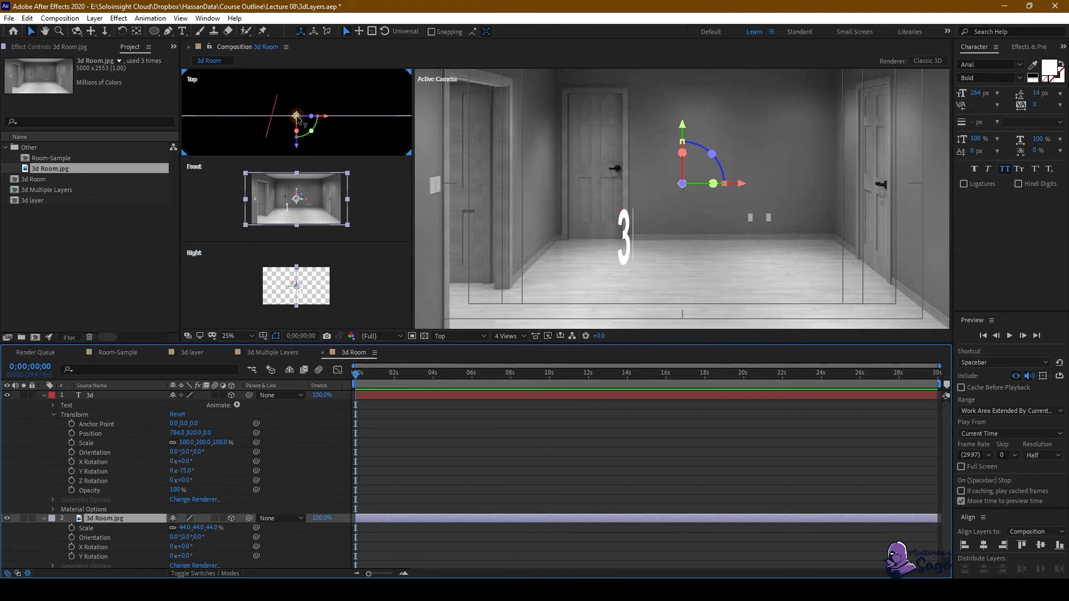
pyautogui.click(102, 397)
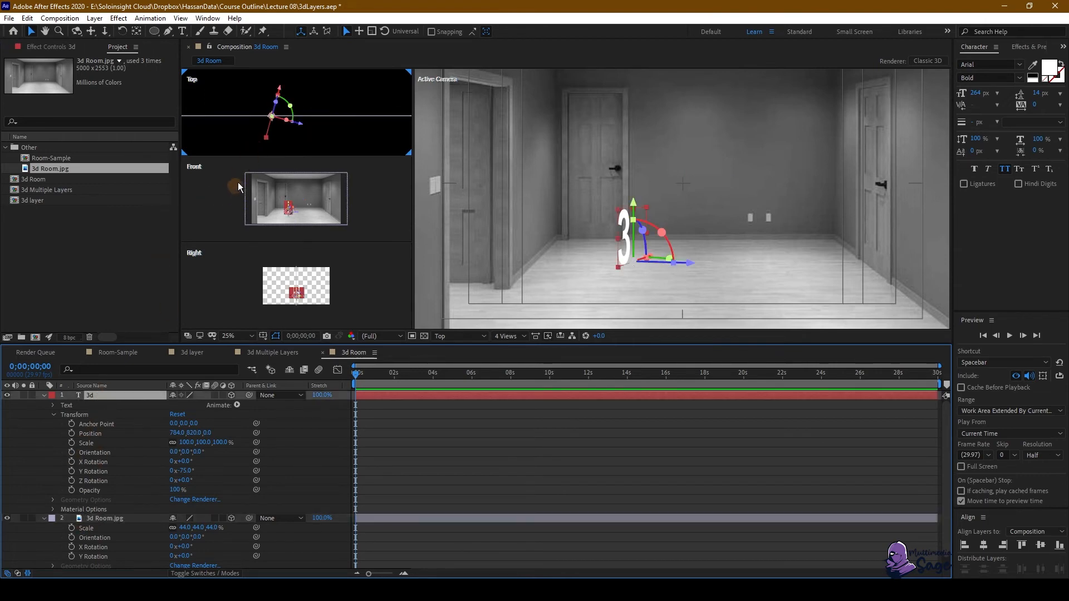
pyautogui.scroll(2, 273, 130)
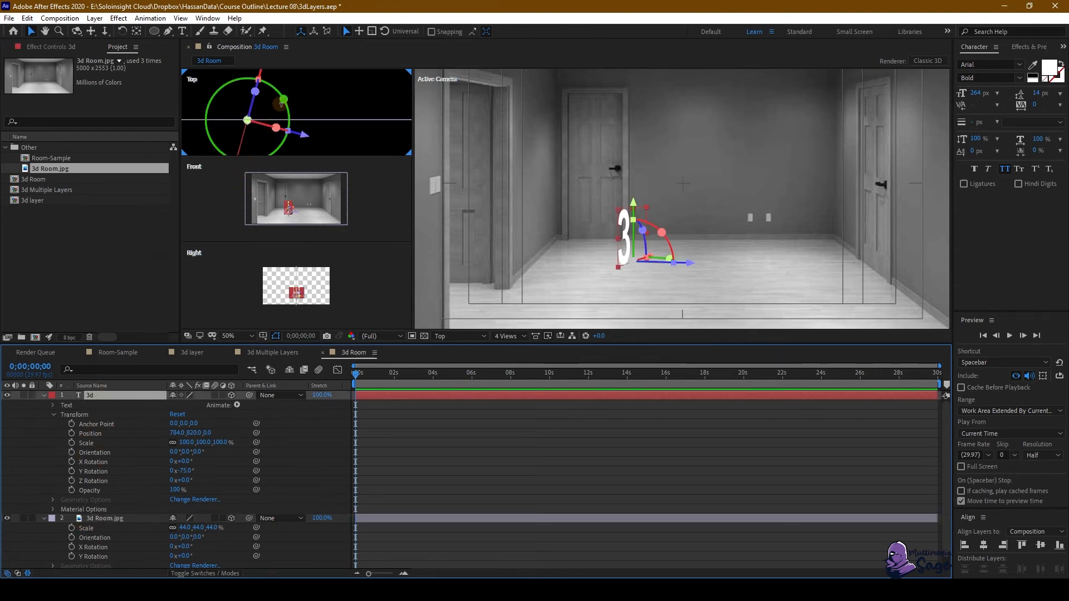
pyautogui.scroll(-2, 272, 117)
pyautogui.click(439, 474)
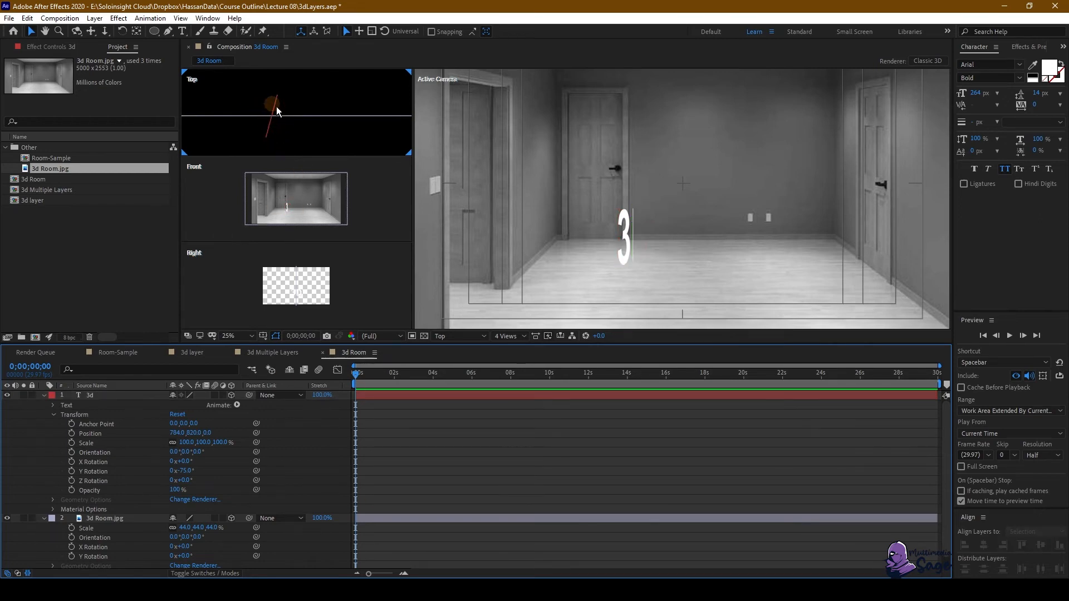
# Step: Set the 3d text layer's Y Rotation to 0° and inspect its alignment with the room layer in the Top view
pyautogui.click(102, 396)
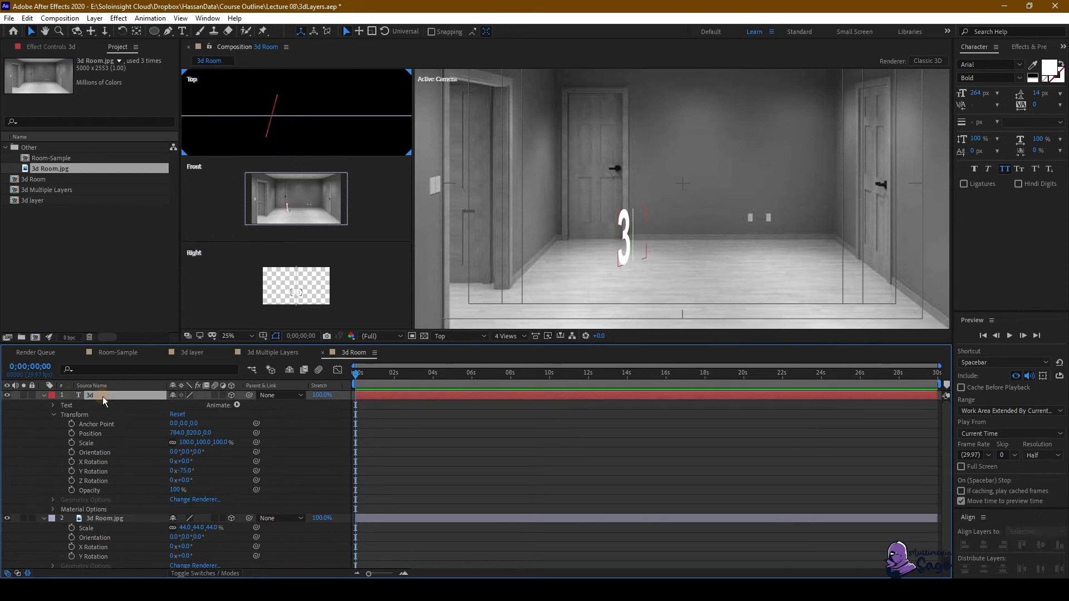
pyautogui.click(188, 473)
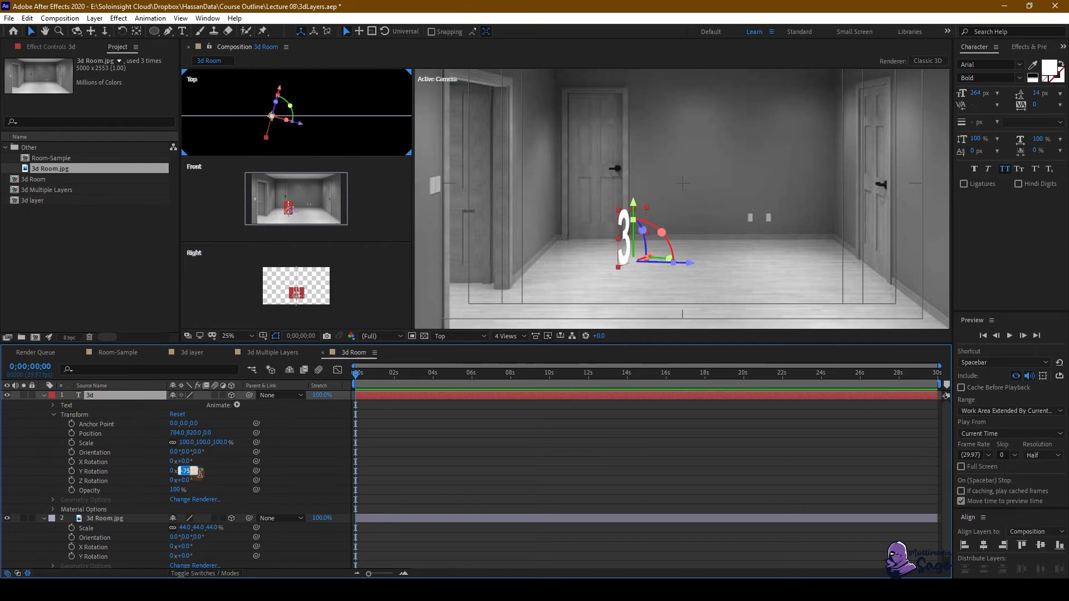
pyautogui.click(57, 473)
pyautogui.write('0')
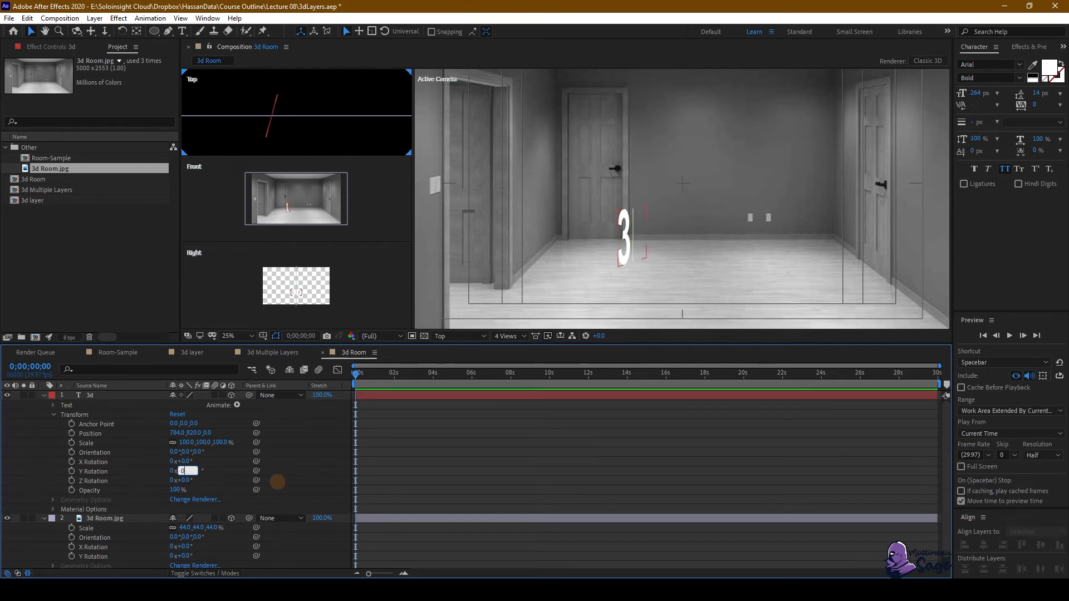
pyautogui.press('Return')
pyautogui.scroll(4, 267, 107)
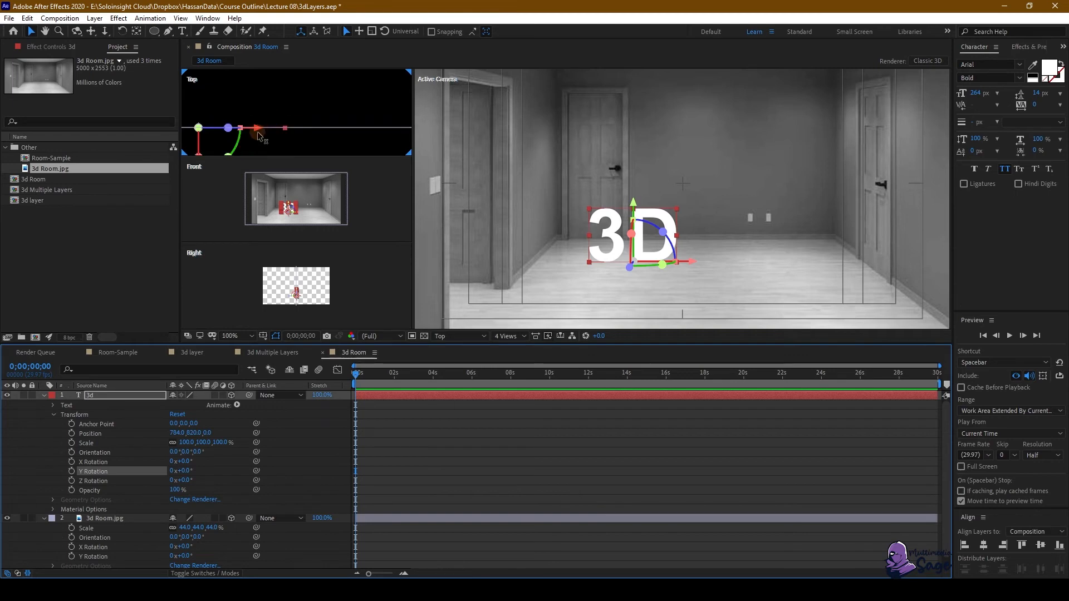
pyautogui.scroll(-4, 282, 106)
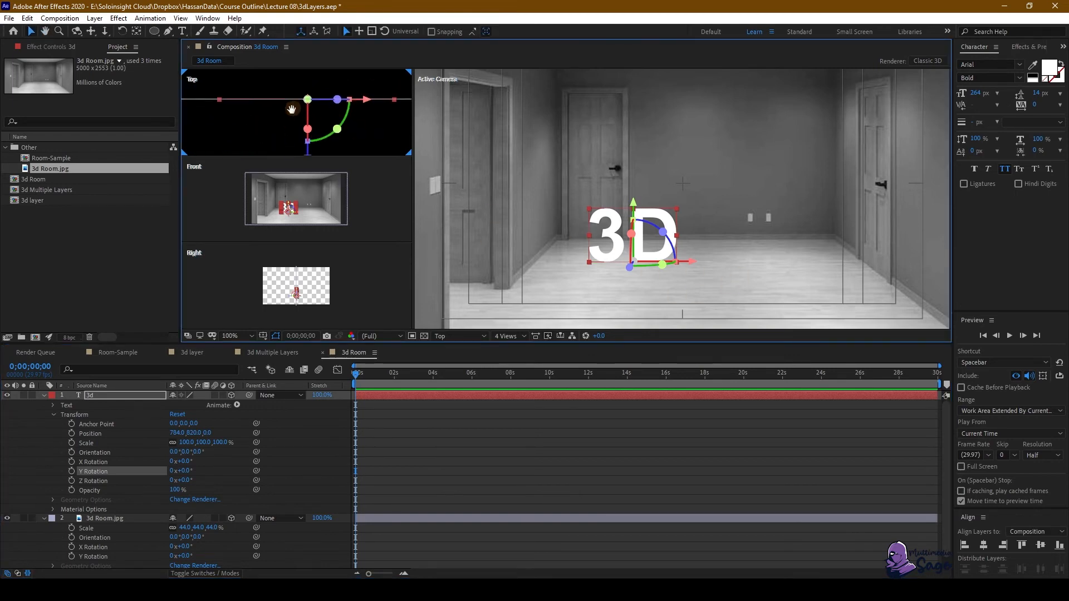
pyautogui.scroll(-2, 296, 113)
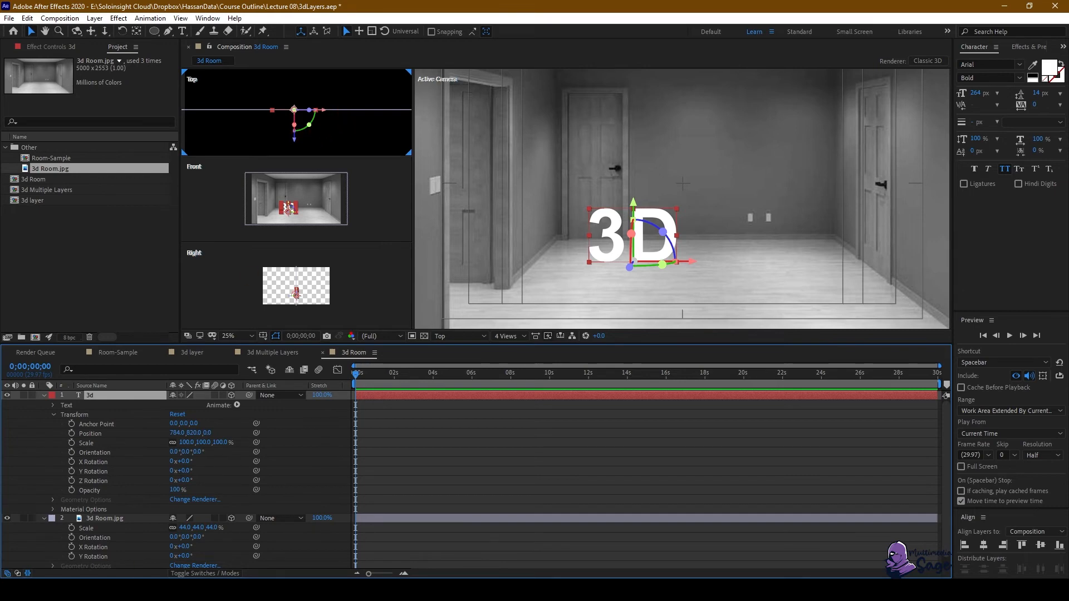
# Step: Check the 3d text against the room image in the Top view and move the text forward to Z position -60
pyautogui.click(123, 519)
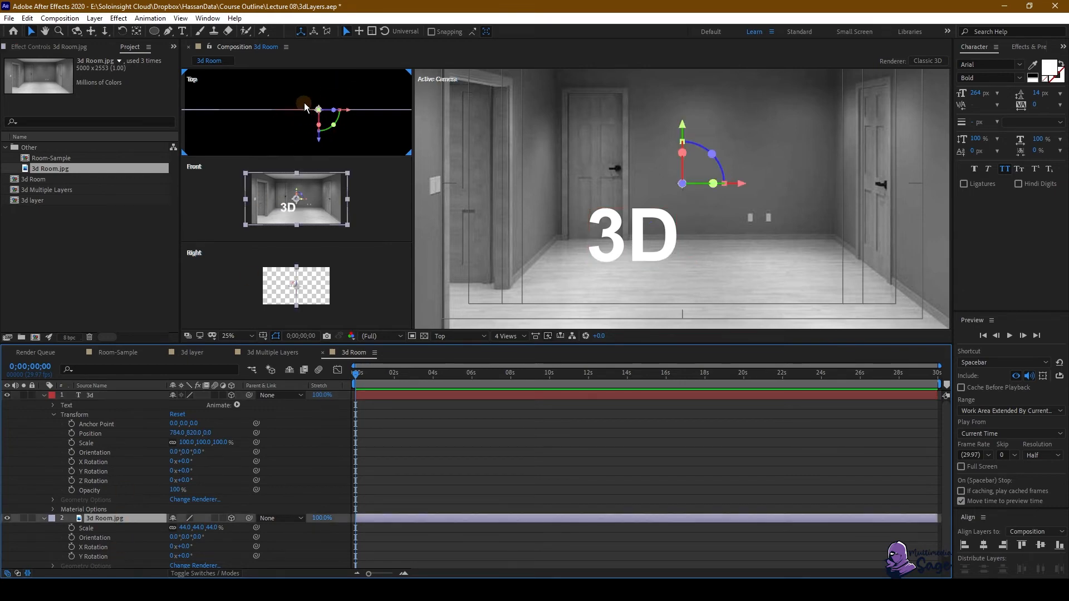
pyautogui.click(396, 417)
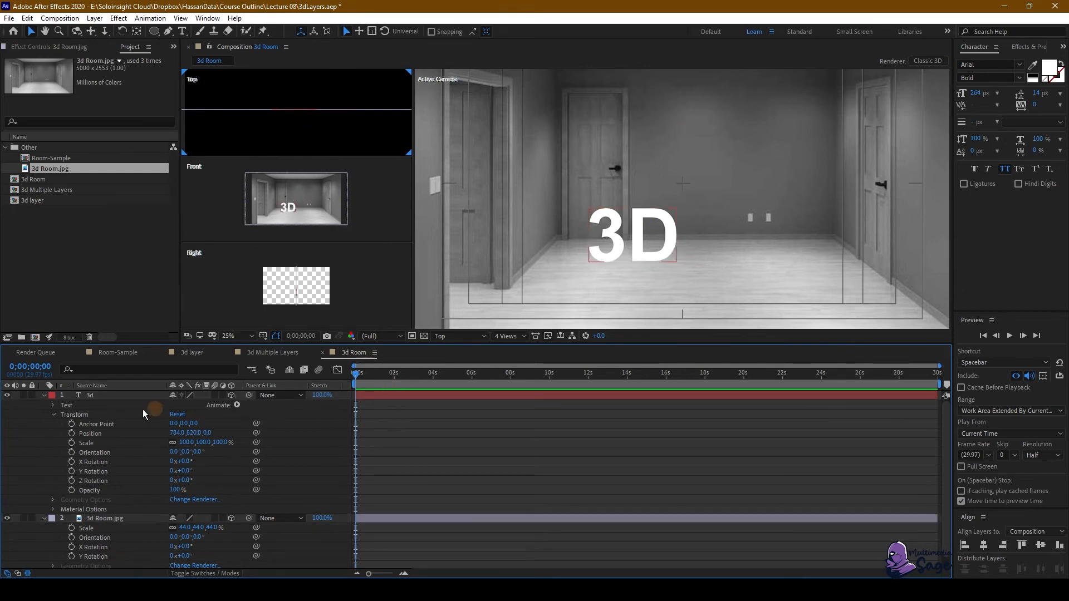
pyautogui.click(105, 396)
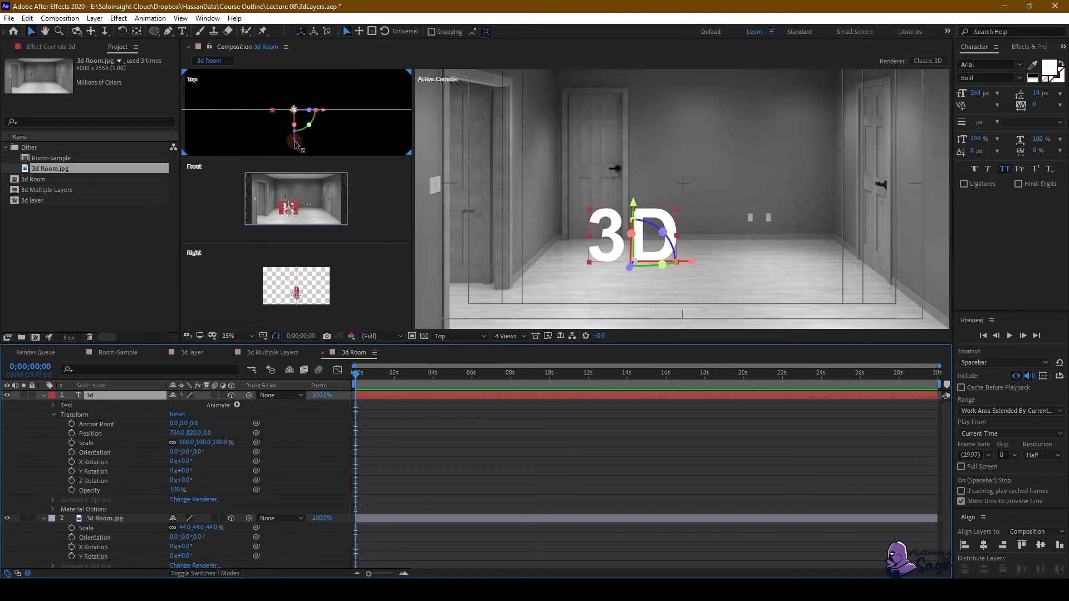
pyautogui.moveTo(295, 145); pyautogui.dragTo(296, 153)
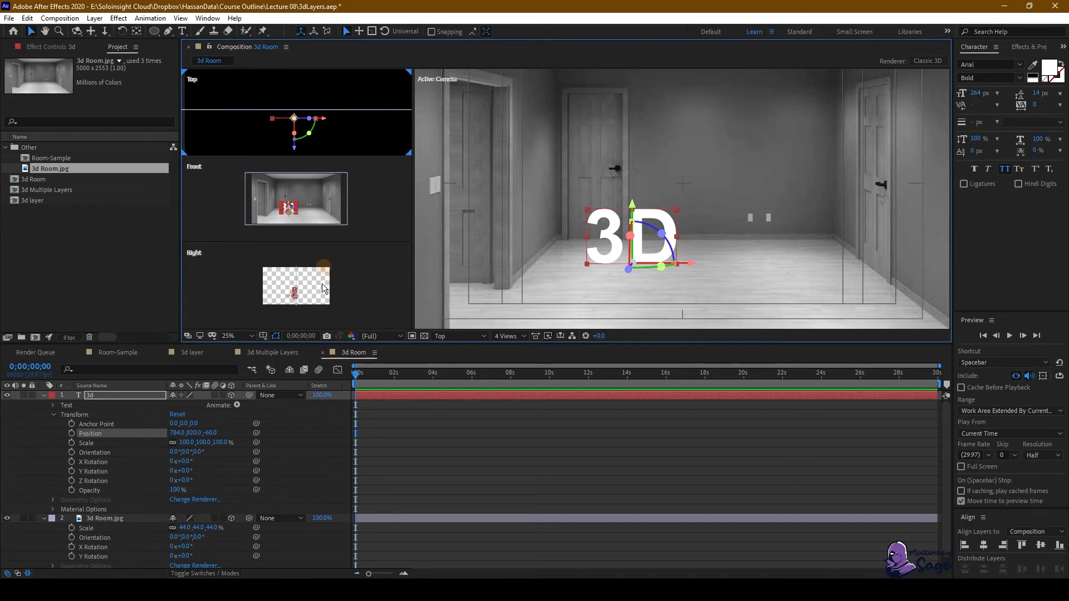
# Step: Set the 3d text layer's Y Rotation to -90°
pyautogui.press('F2')
pyautogui.moveTo(185, 473)
pyautogui.mouseDown()
pyautogui.moveTo(175, 471)
pyautogui.moveTo(189, 476)
pyautogui.mouseUp()
pyautogui.click(187, 473)
pyautogui.write('-90')
pyautogui.press('Return')
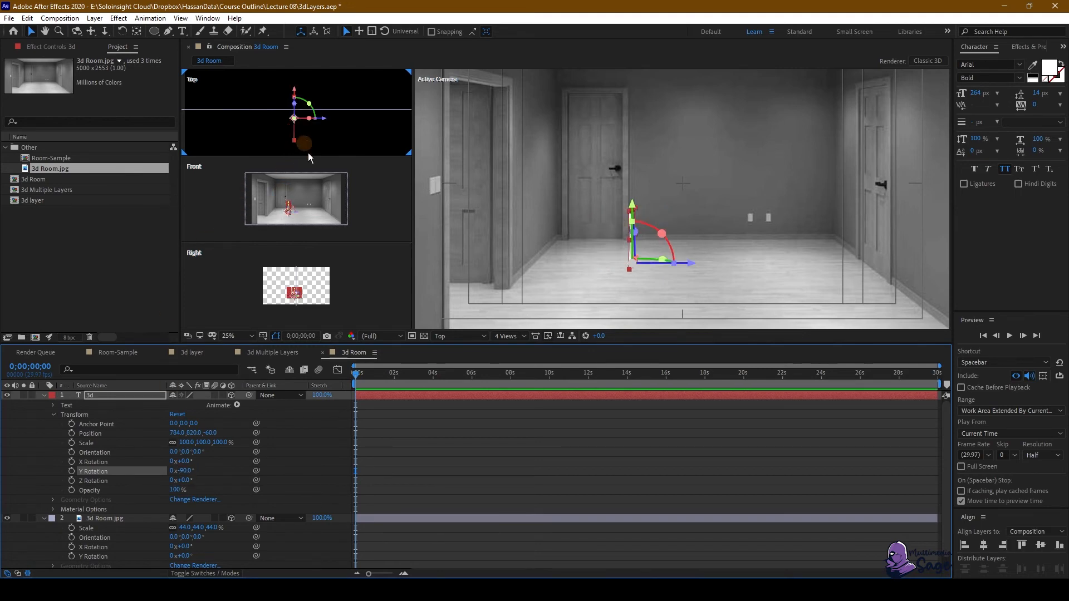
# Step: Move the rotated 3d text fully in front of the room image in the Top view, to Z position -300
pyautogui.click(486, 457)
pyautogui.click(294, 135)
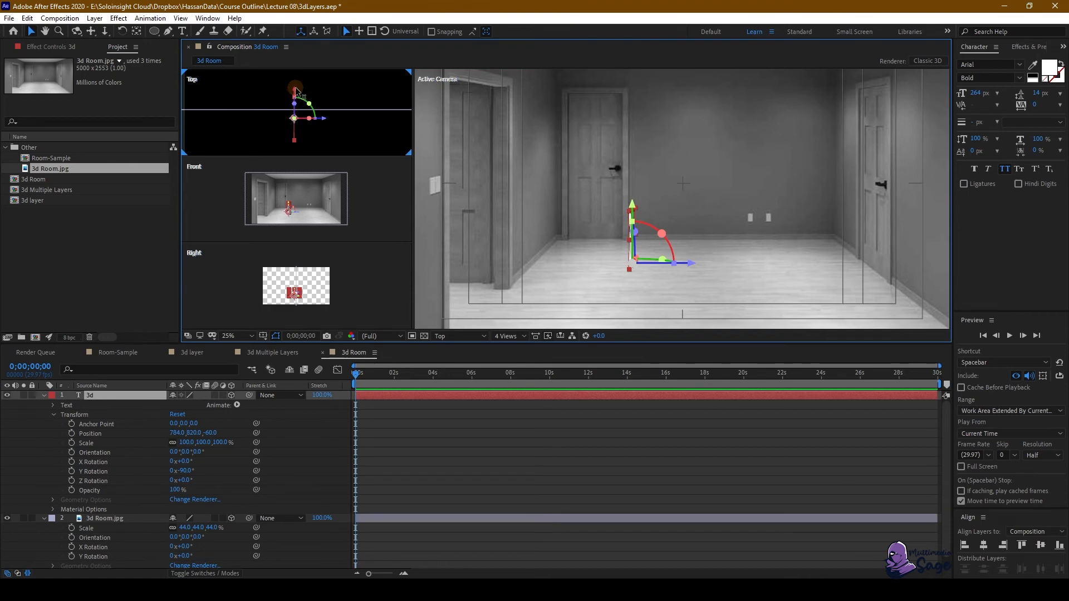
pyautogui.moveTo(296, 91); pyautogui.dragTo(296, 130)
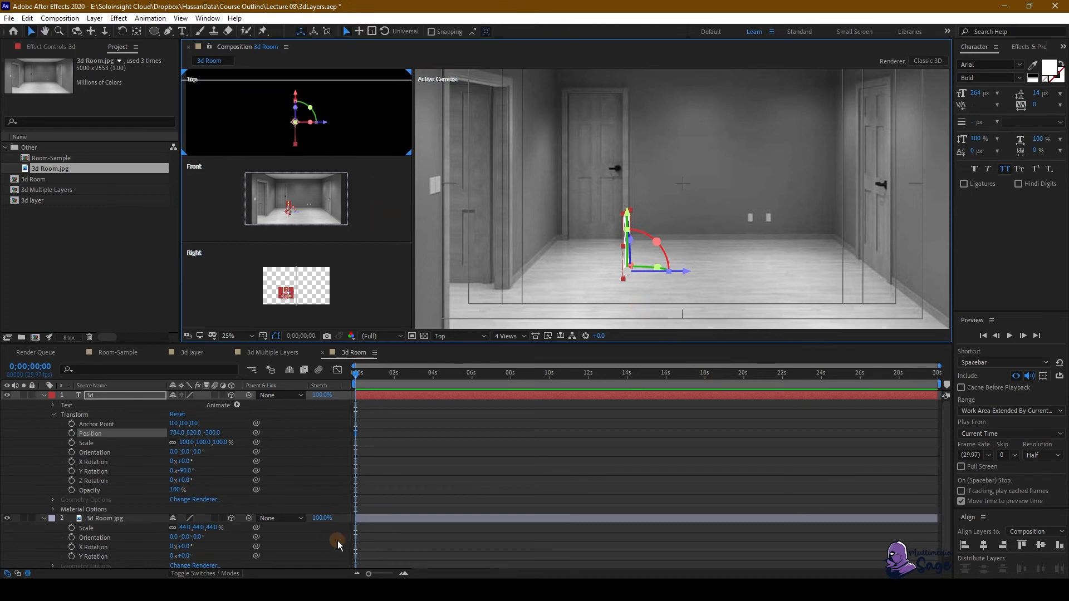
pyautogui.click(215, 415)
pyautogui.click(216, 483)
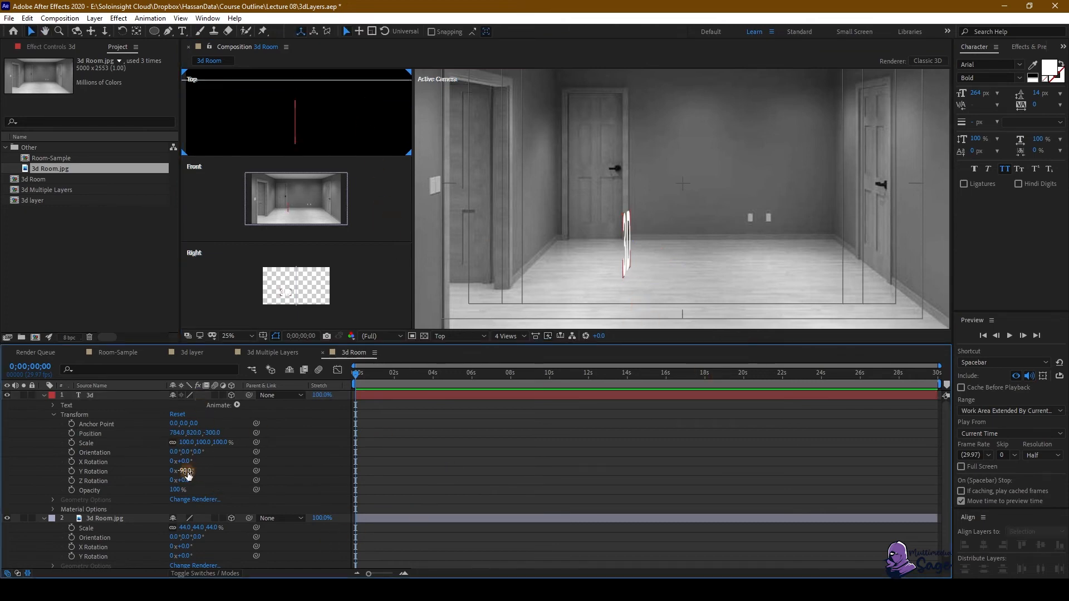
# Step: Try Y Rotations of 40° and 49° on the 3d text against the room image, and restore it to -90°
pyautogui.moveTo(186, 473); pyautogui.dragTo(281, 492)
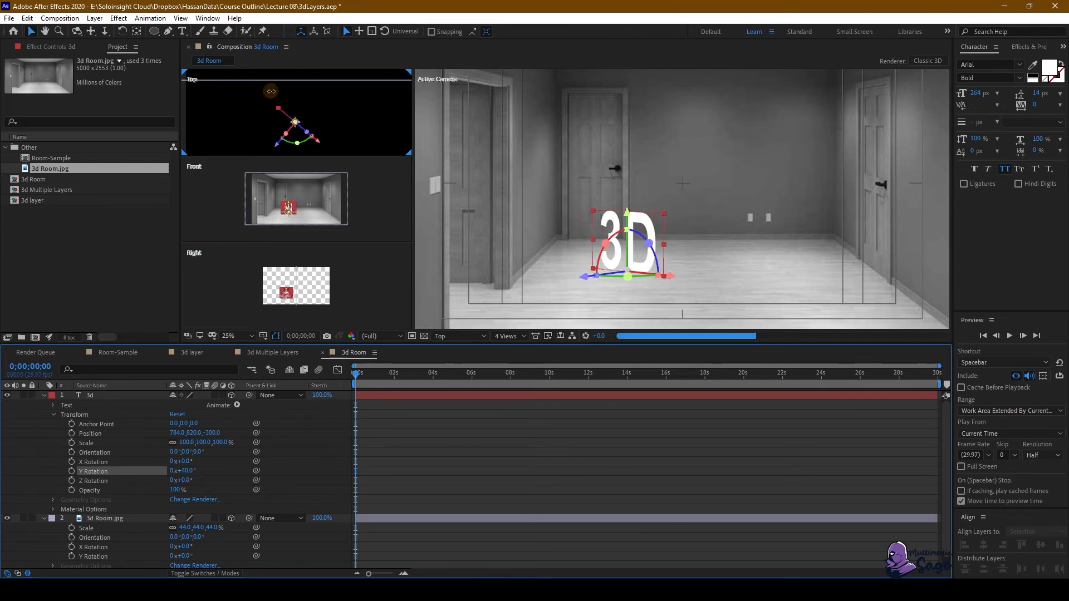
pyautogui.click(115, 518)
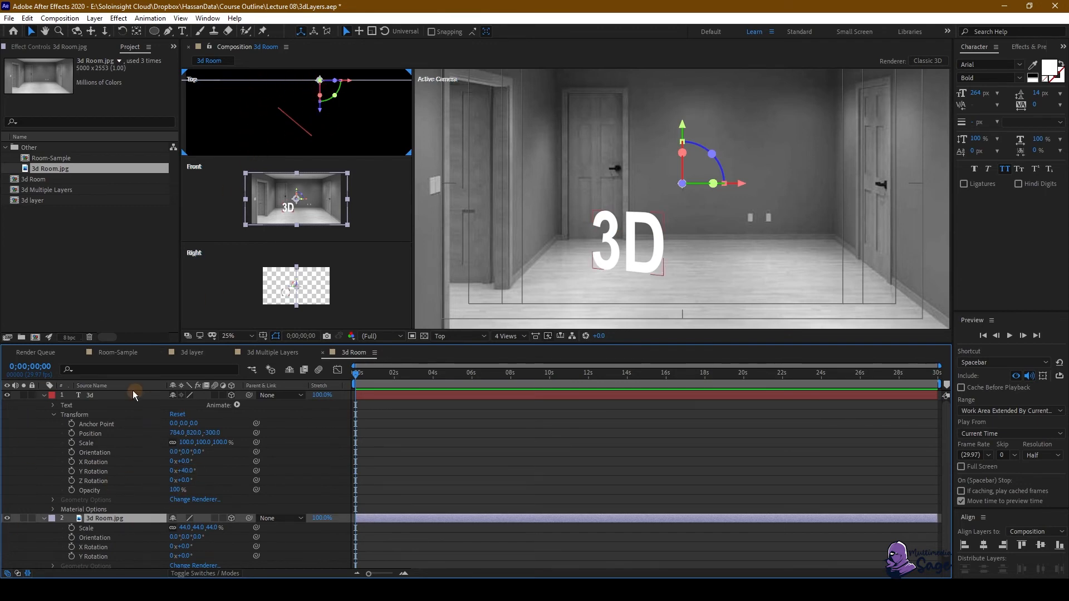
pyautogui.click(88, 397)
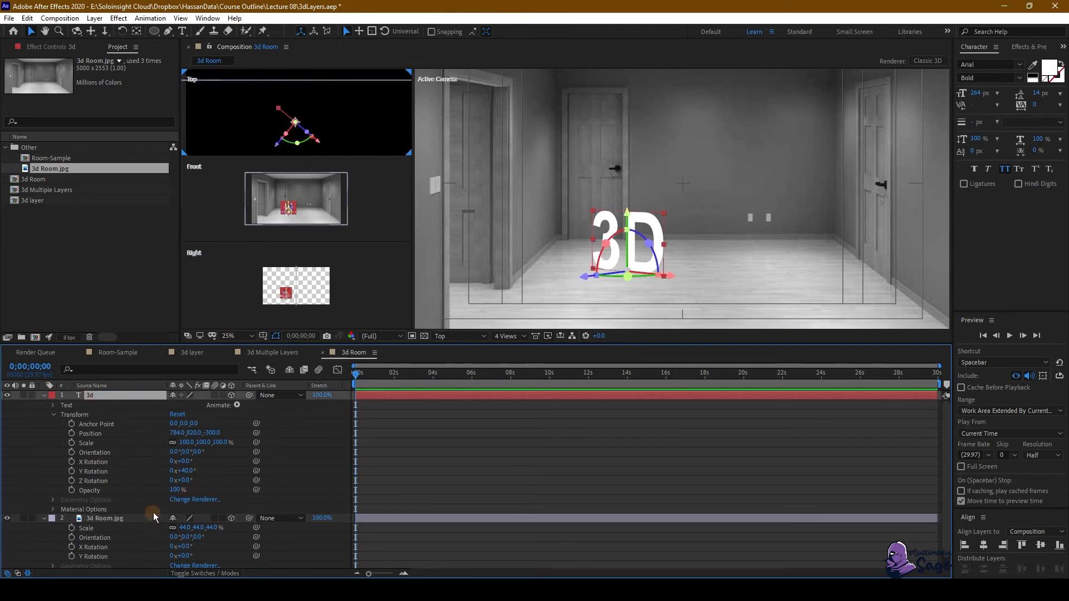
pyautogui.moveTo(188, 470); pyautogui.dragTo(221, 497)
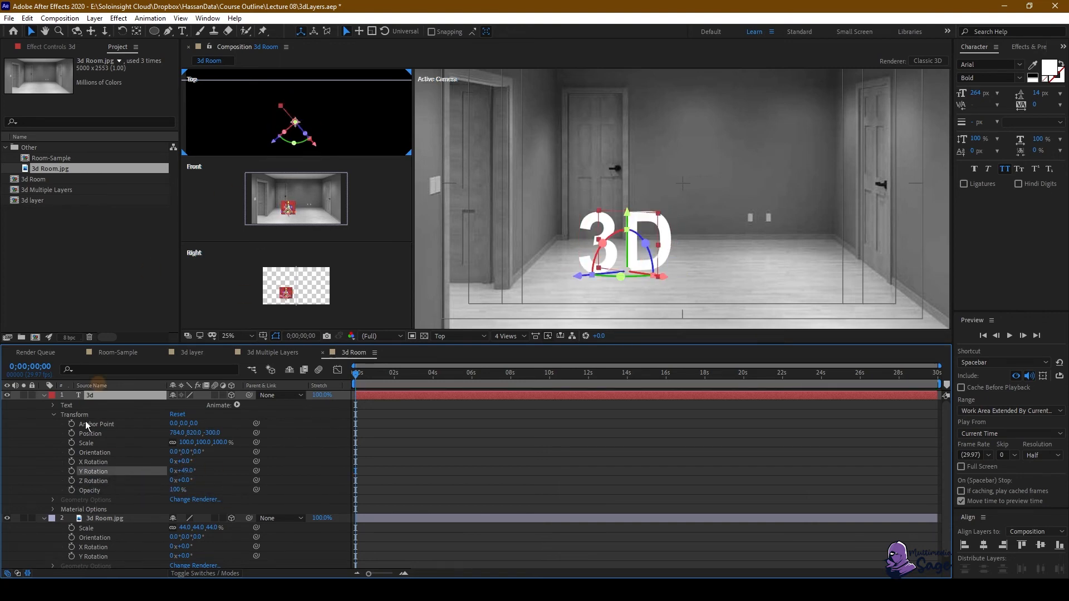
pyautogui.click(136, 518)
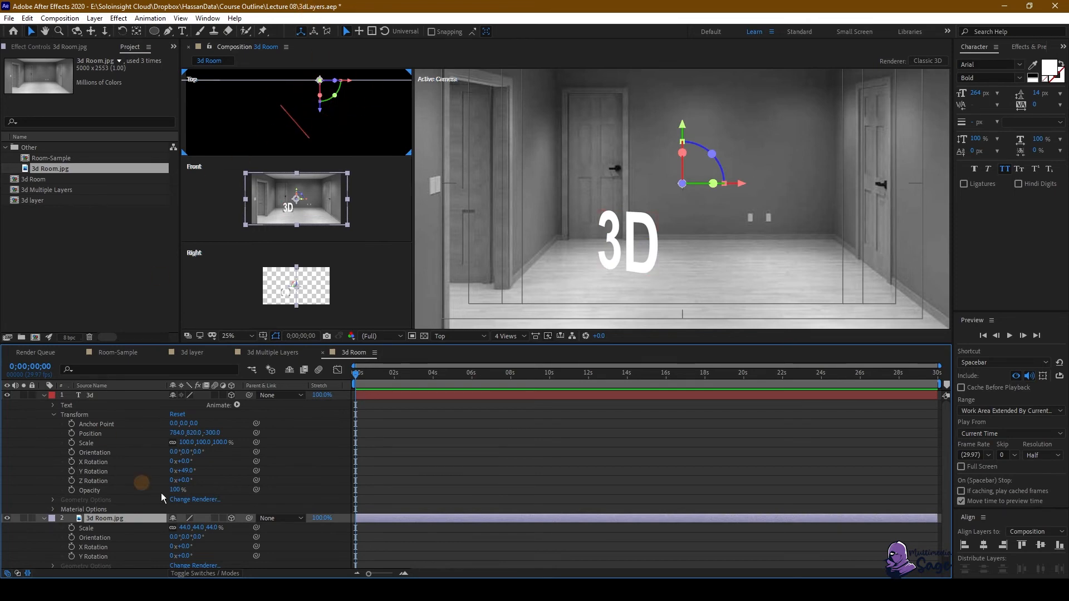
pyautogui.click(98, 394)
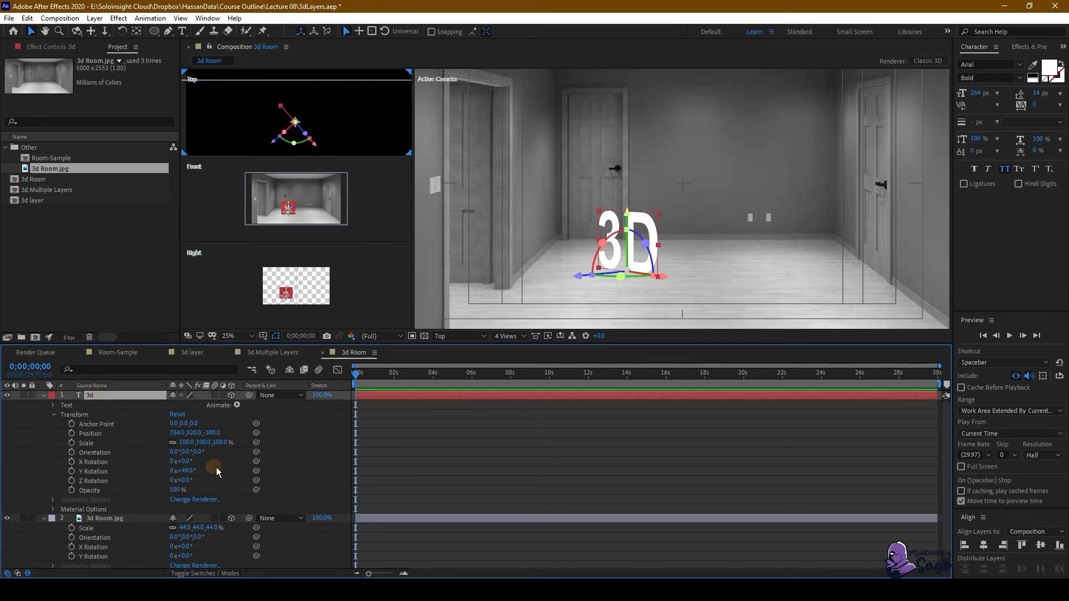
pyautogui.write('-90')
pyautogui.press('Return')
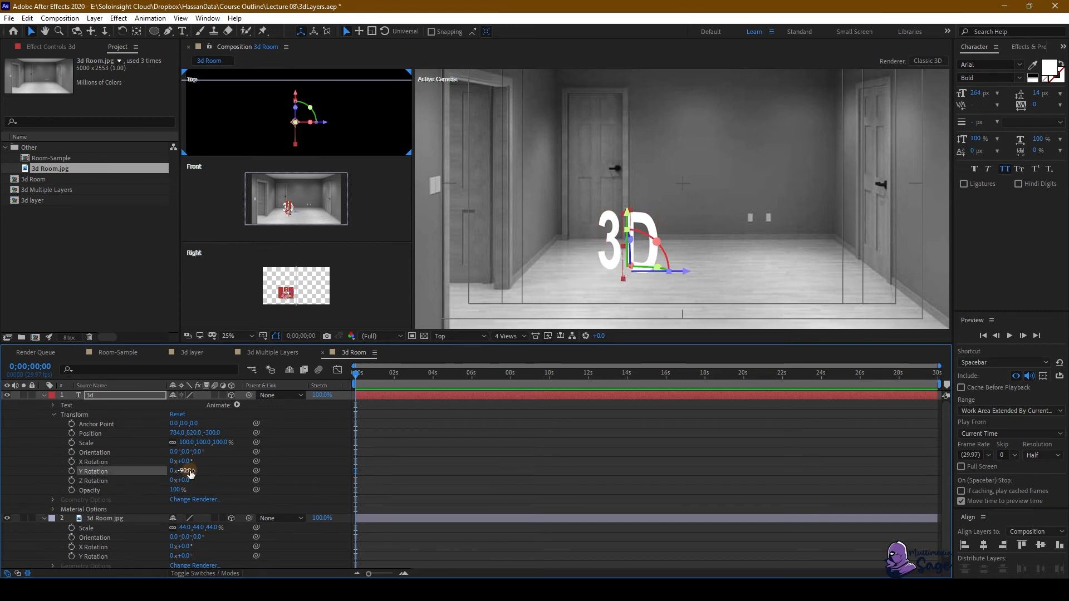
# Step: Place the 3d text on the room's left wall at position 482, 798, -232
pyautogui.moveTo(684, 272); pyautogui.dragTo(604, 277)
pyautogui.moveTo(532, 211); pyautogui.dragTo(533, 203)
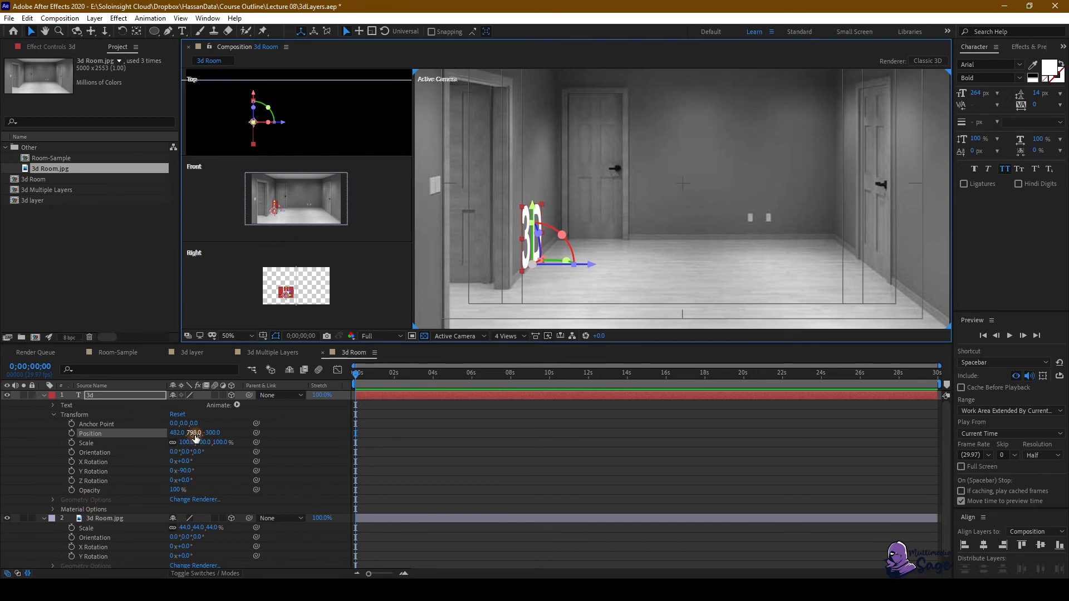
pyautogui.moveTo(216, 434); pyautogui.dragTo(246, 427)
pyautogui.click(556, 437)
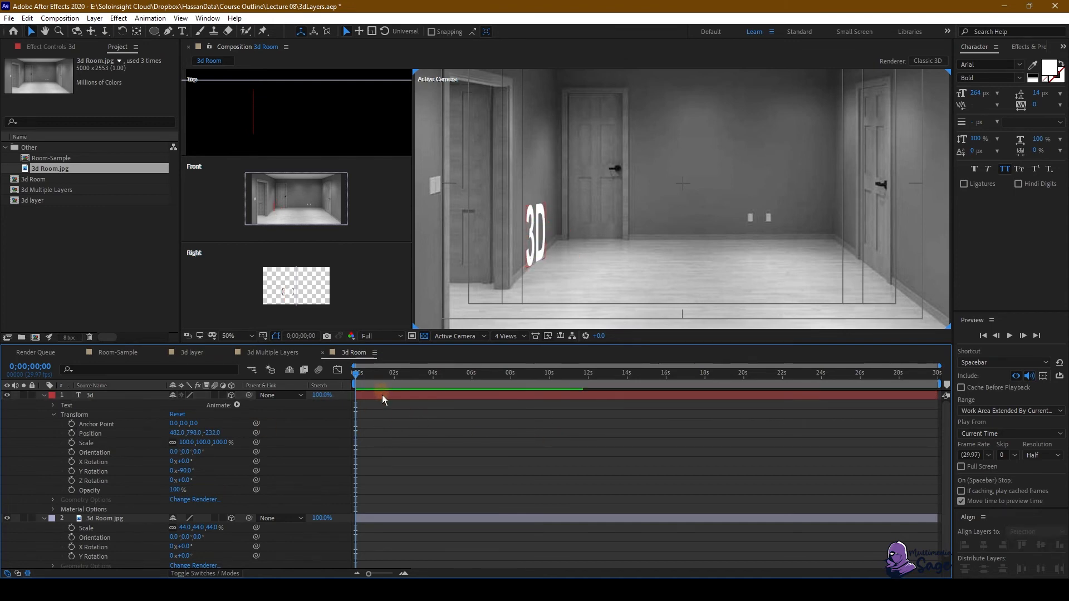
# Step: Duplicate the 3d text layer and reset the duplicate's transform properties
pyautogui.click(63, 415)
pyautogui.hotkey('ctrl', 'd')
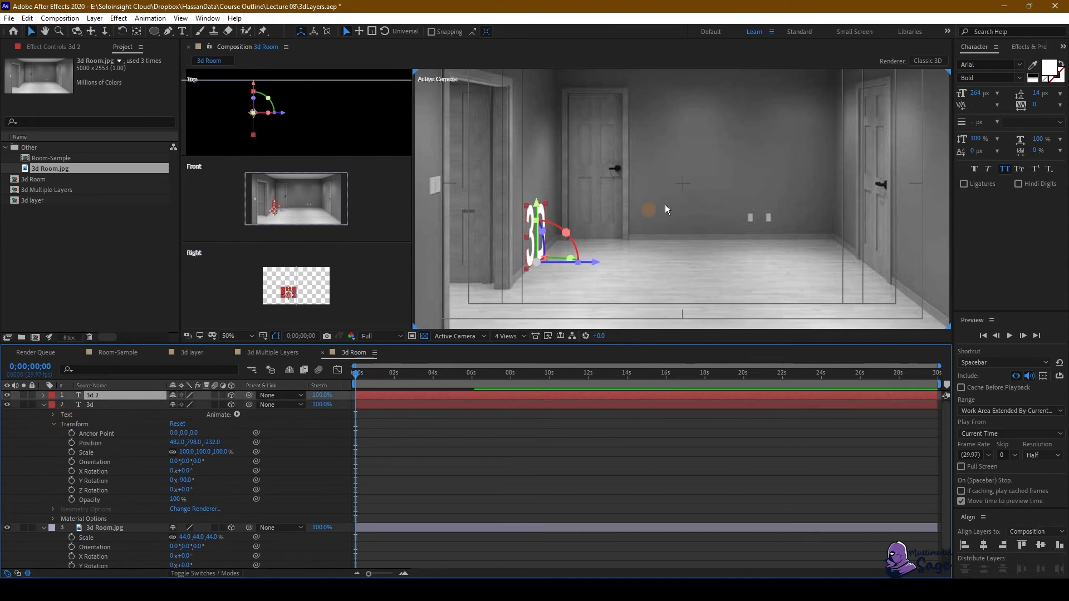
pyautogui.click(44, 395)
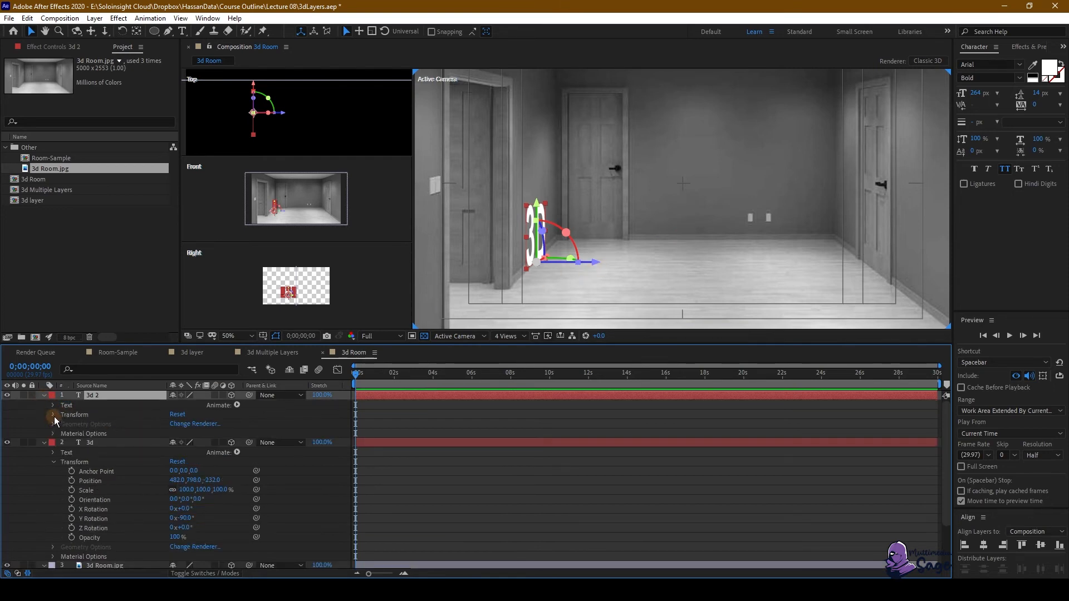
pyautogui.click(54, 415)
pyautogui.click(177, 415)
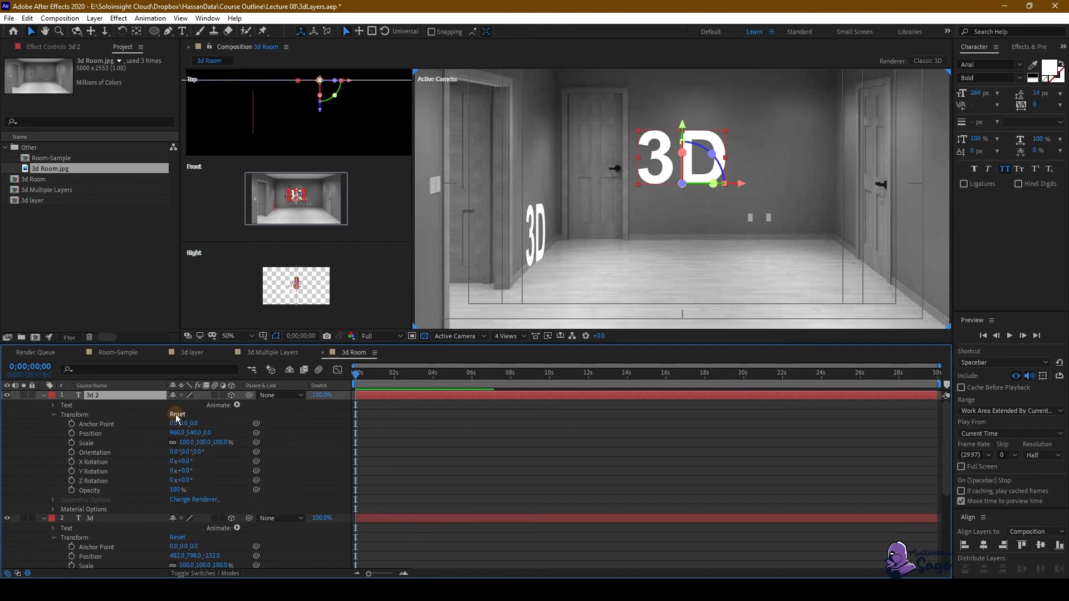
# Step: Replace the duplicated layer's text with ROOM
pyautogui.doubleClick(101, 395)
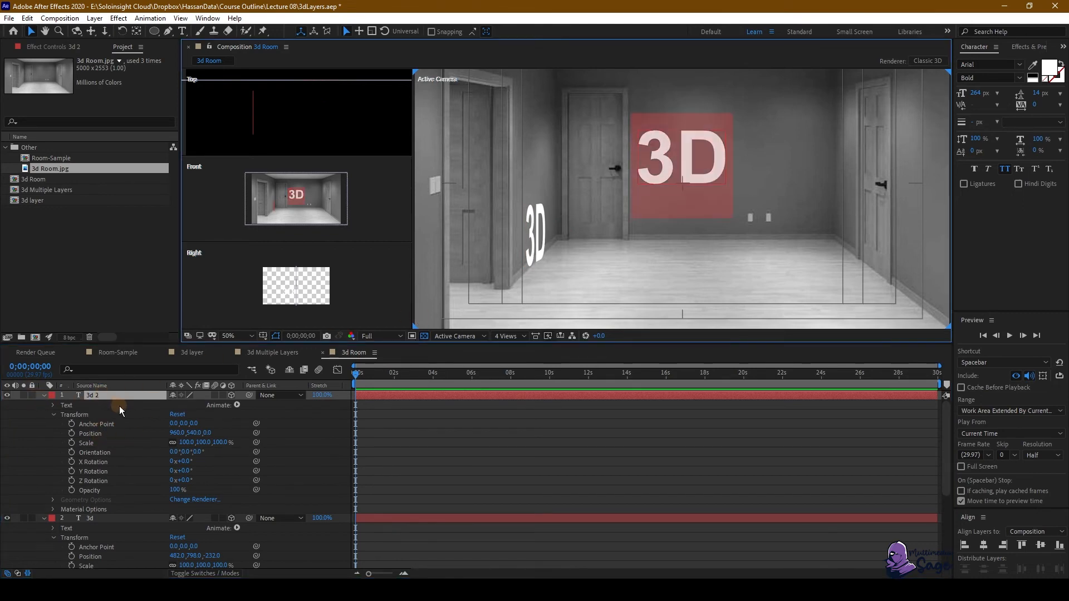
pyautogui.write('R')
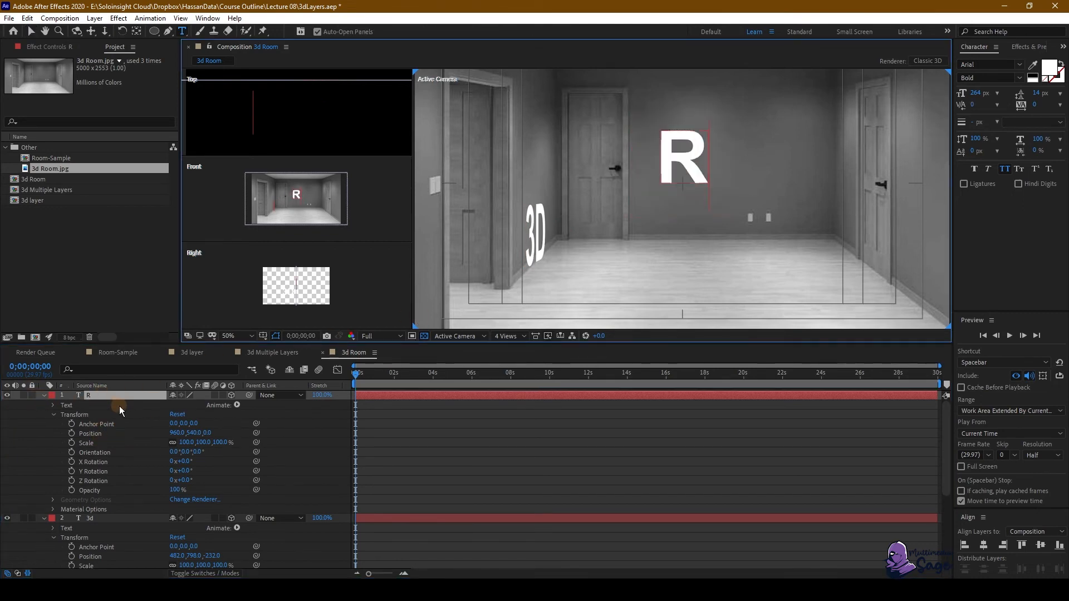
pyautogui.write('OOM')
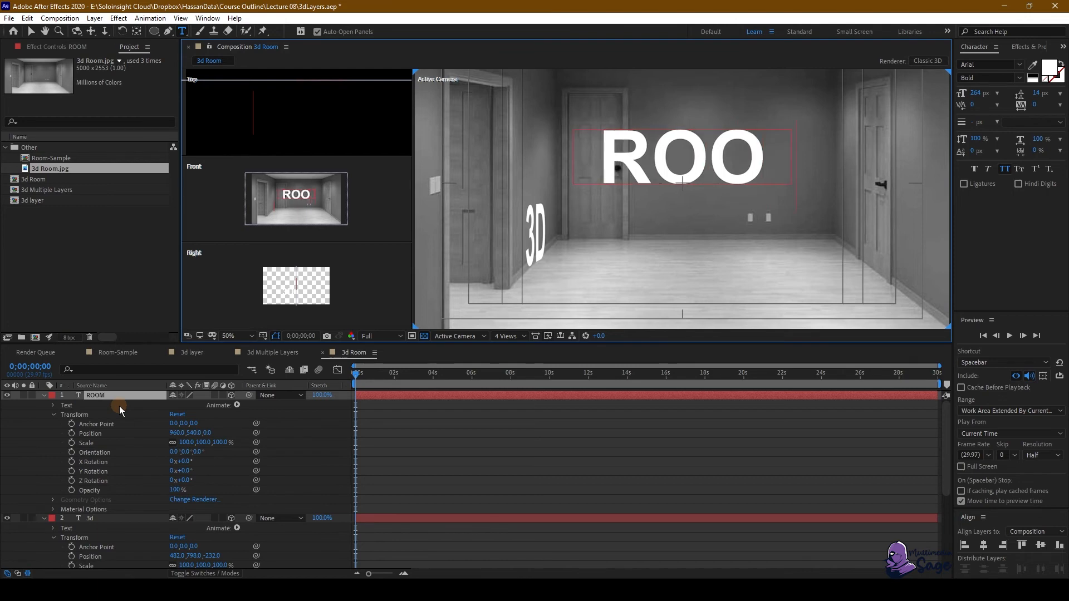
pyautogui.click(32, 33)
# Step: Set the ROOM text size to 198 px and place it low on the back wall at position 1046.7, 719.3, -40
pyautogui.moveTo(977, 96); pyautogui.dragTo(944, 95)
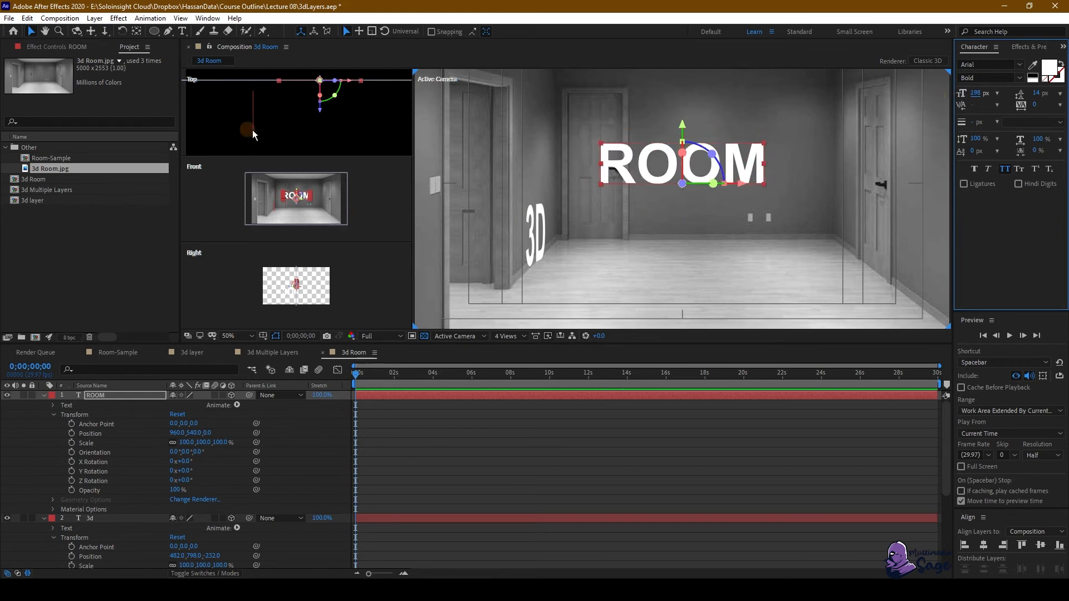
pyautogui.moveTo(321, 111); pyautogui.dragTo(321, 117)
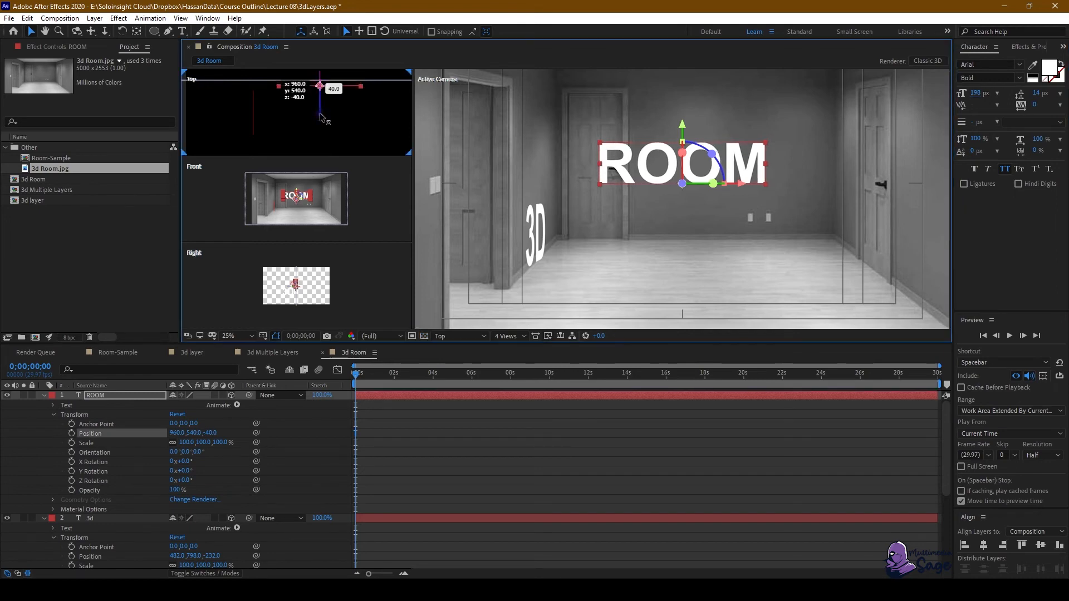
pyautogui.moveTo(710, 196); pyautogui.dragTo(690, 230)
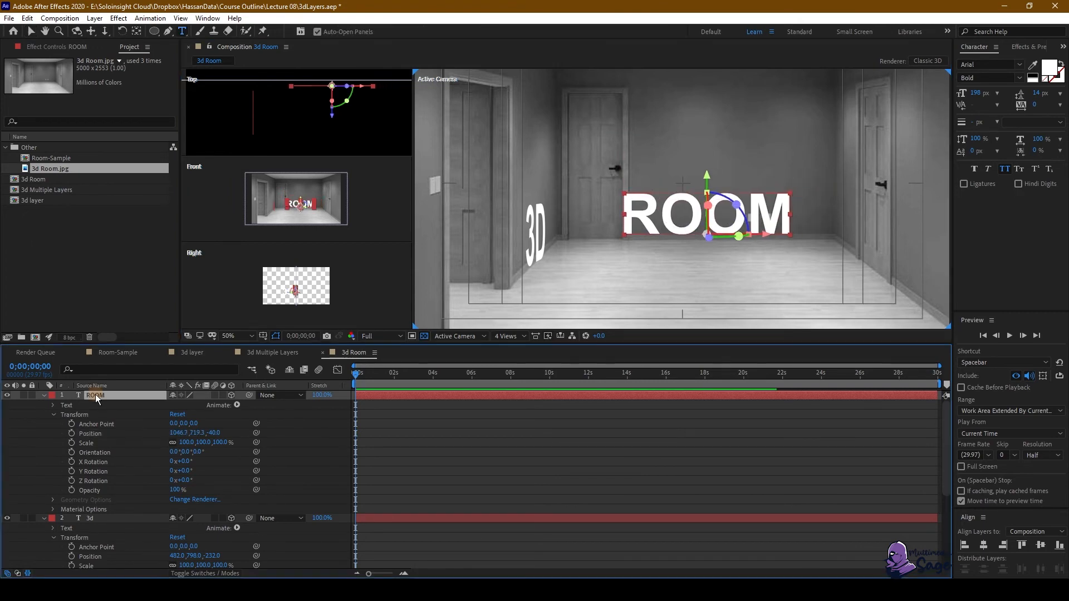
# Step: Duplicate the ROOM text layer and move the copy straight up above the original, to Y position 533.3
pyautogui.hotkey('ctrl', 'd')
pyautogui.hotkey('ctrl', 't')
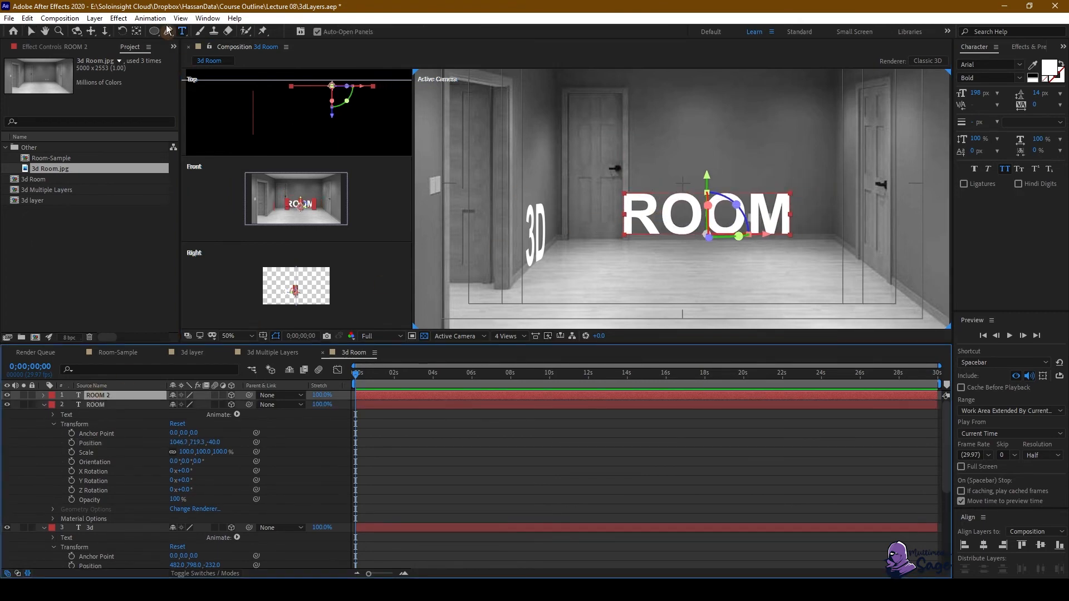
pyautogui.click(30, 31)
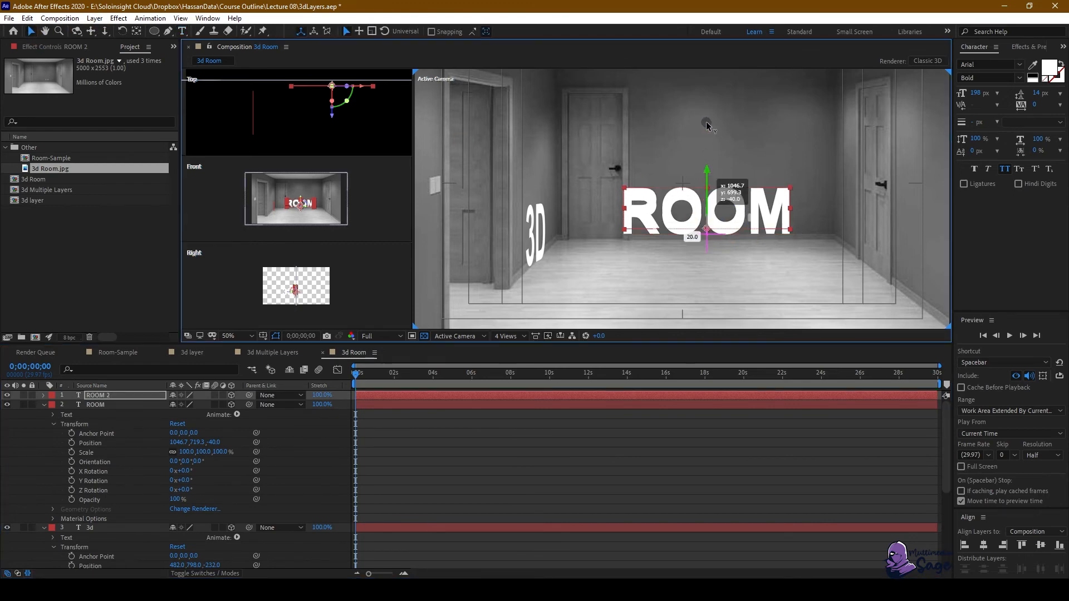
pyautogui.moveTo(706, 166); pyautogui.dragTo(706, 115)
# Step: Replace the upper ROOM copy's text with DESIGN
pyautogui.doubleClick(695, 171)
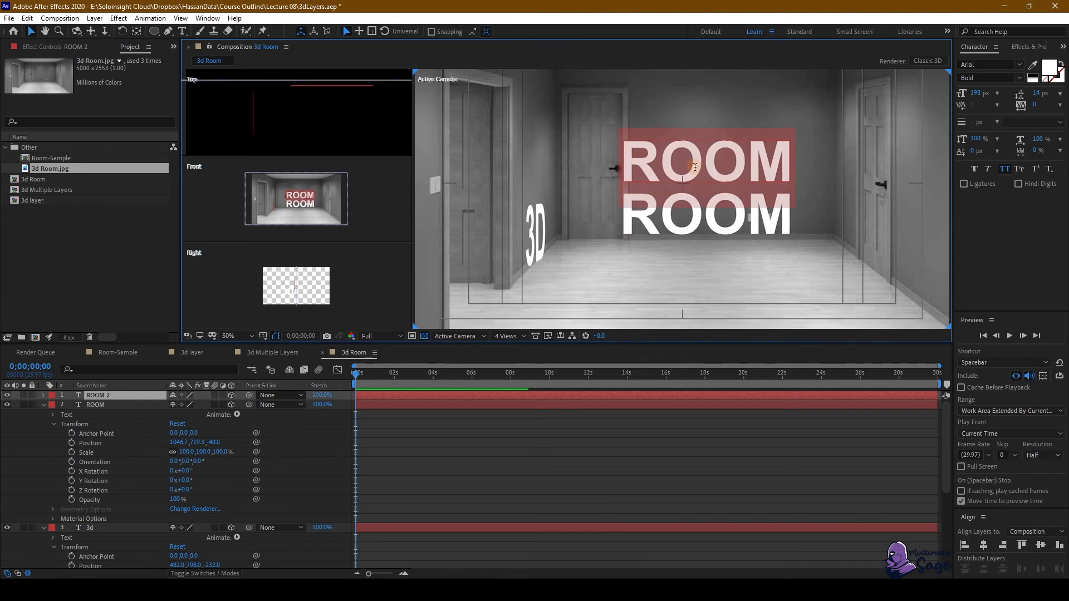
pyautogui.write('D')
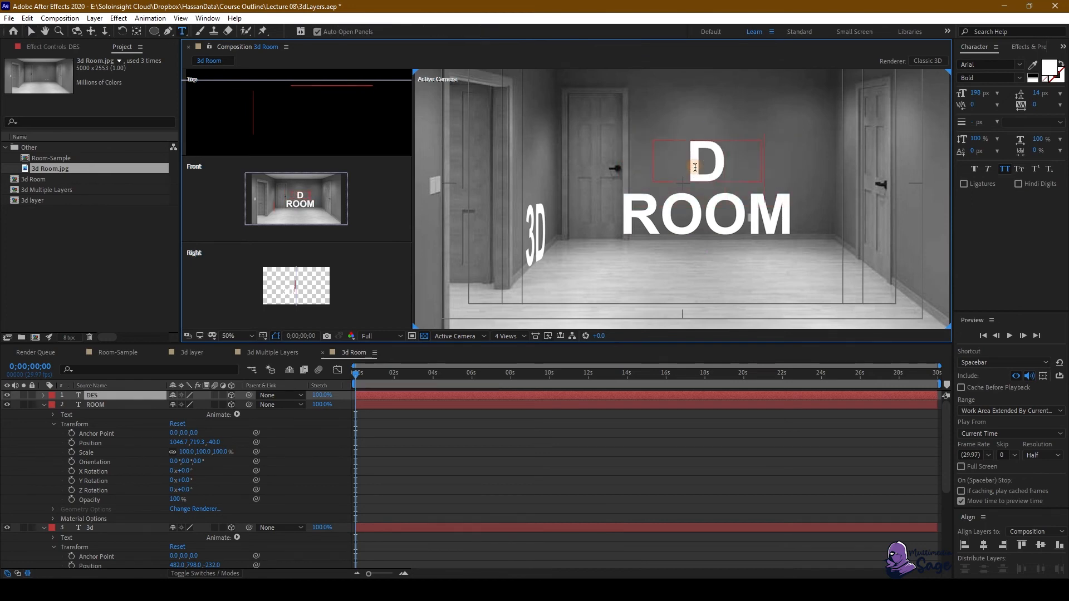
pyautogui.write('ESIGN')
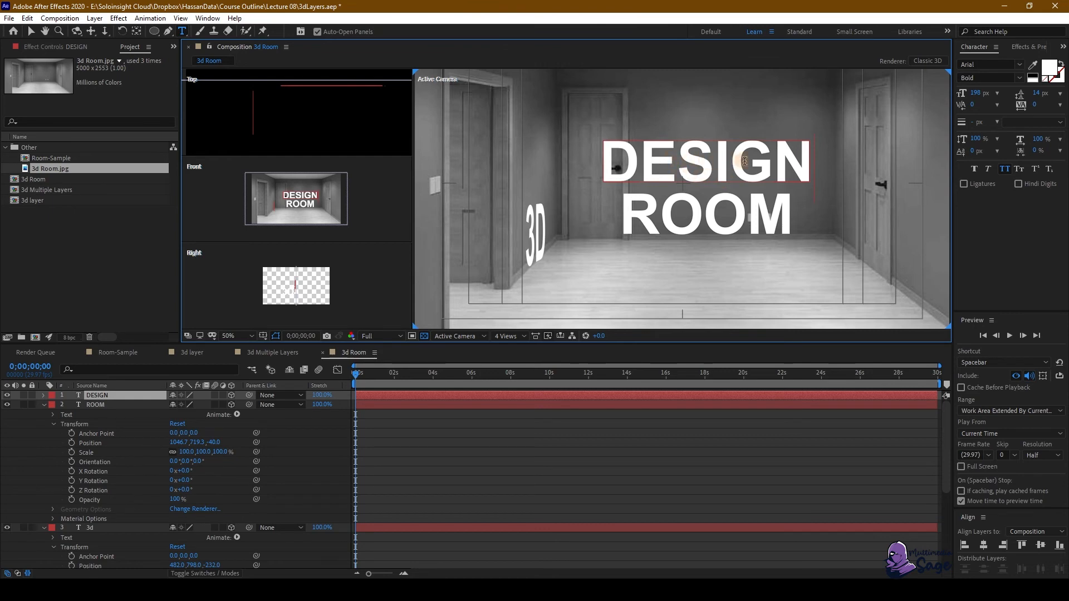
pyautogui.click(32, 30)
pyautogui.click(399, 453)
# Step: Set the DESIGN text layer's Y Rotation to 90°
pyautogui.click(99, 396)
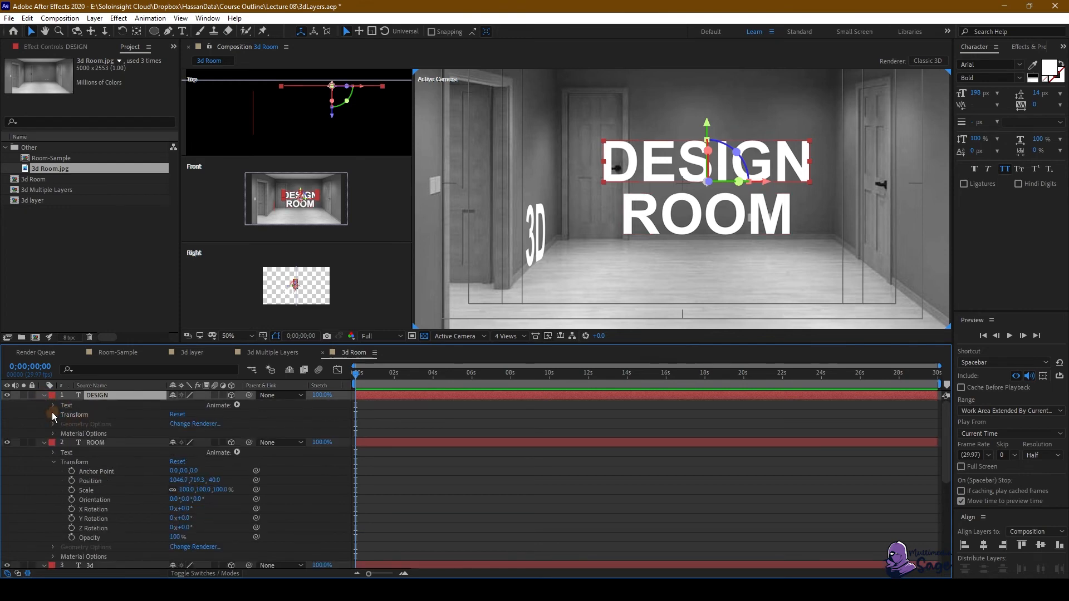
pyautogui.click(44, 396)
pyautogui.moveTo(182, 471); pyautogui.dragTo(220, 469)
pyautogui.click(187, 472)
pyautogui.write('90')
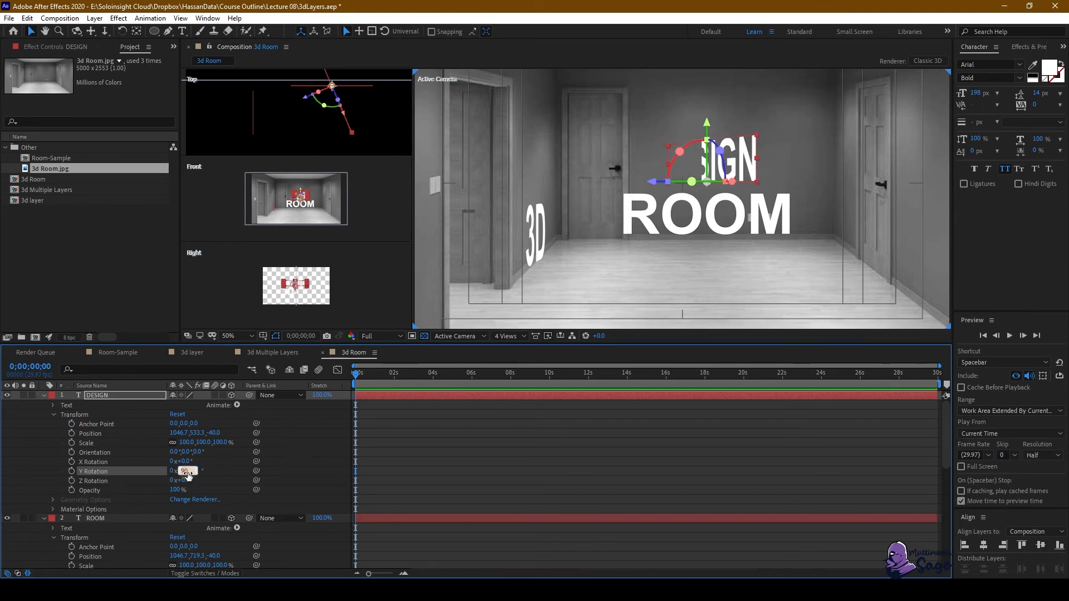
pyautogui.press('Return')
# Step: Compare the rotated DESIGN text layer with the room image layer in the Top view
pyautogui.moveTo(335, 101); pyautogui.dragTo(328, 132)
pyautogui.scroll(-6, 126, 473)
pyautogui.scroll(-3, 126, 473)
pyautogui.click(105, 508)
pyautogui.scroll(4, 114, 446)
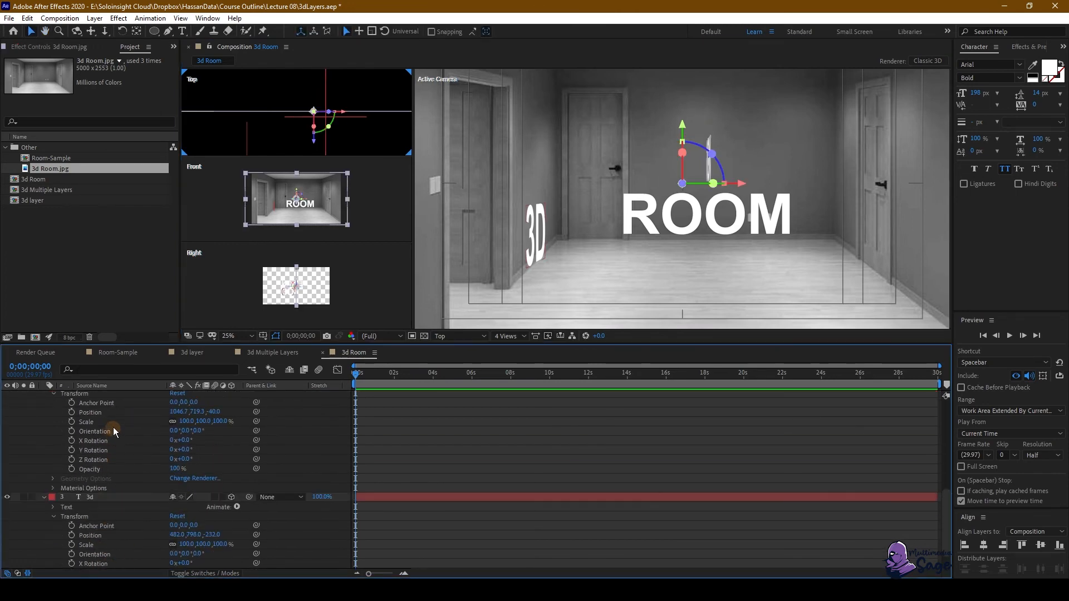
pyautogui.scroll(3, 115, 437)
pyautogui.click(102, 393)
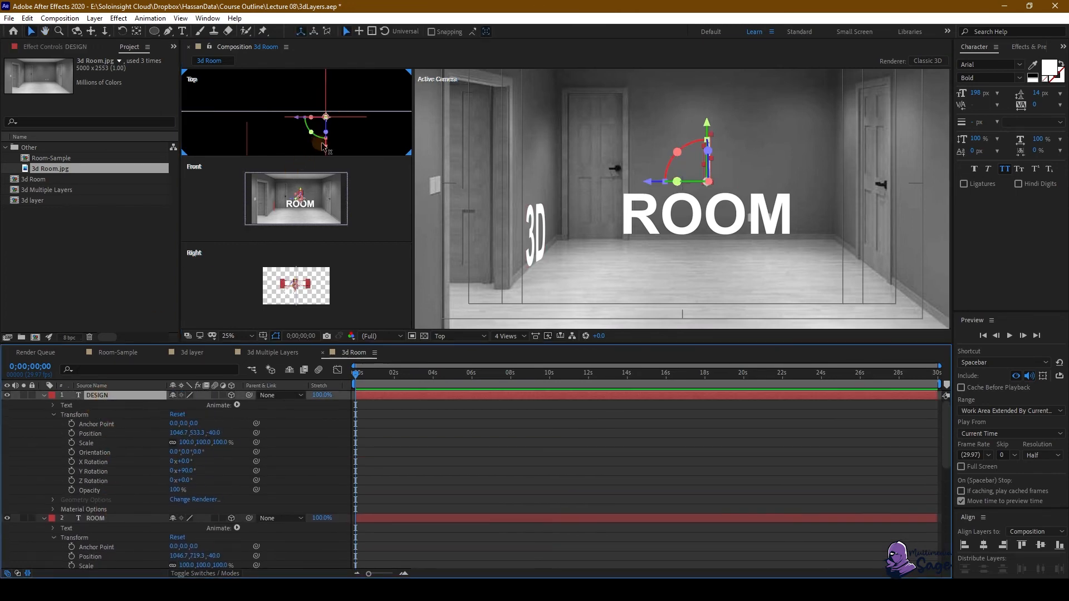
# Step: Move the DESIGN text layer toward the camera in the Top view, to Z position -504
pyautogui.scroll(-1, 329, 136)
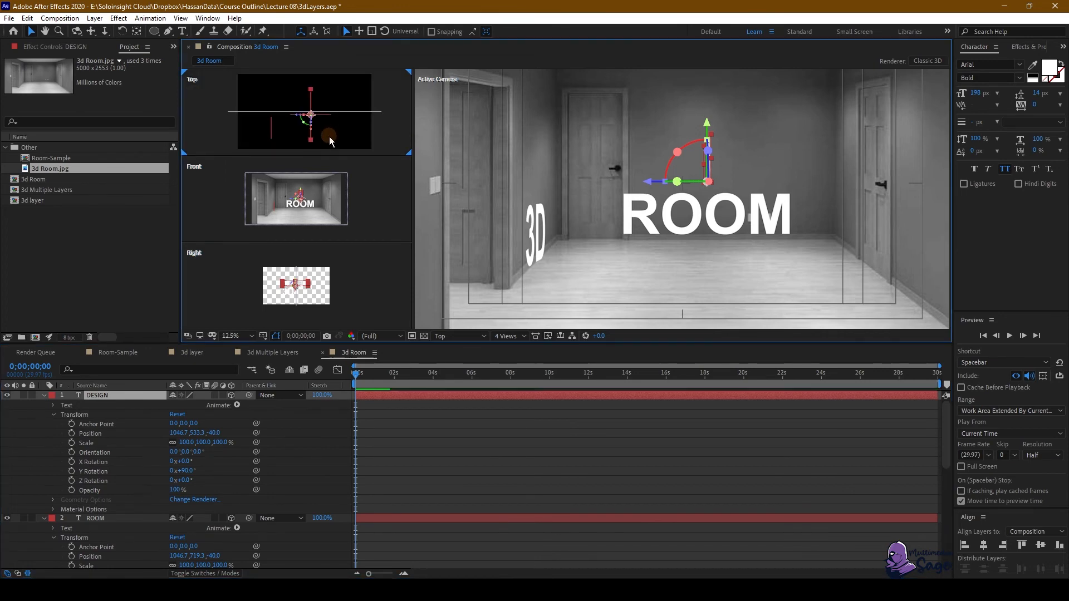
pyautogui.moveTo(312, 137); pyautogui.dragTo(312, 164)
pyautogui.scroll(1, 315, 112)
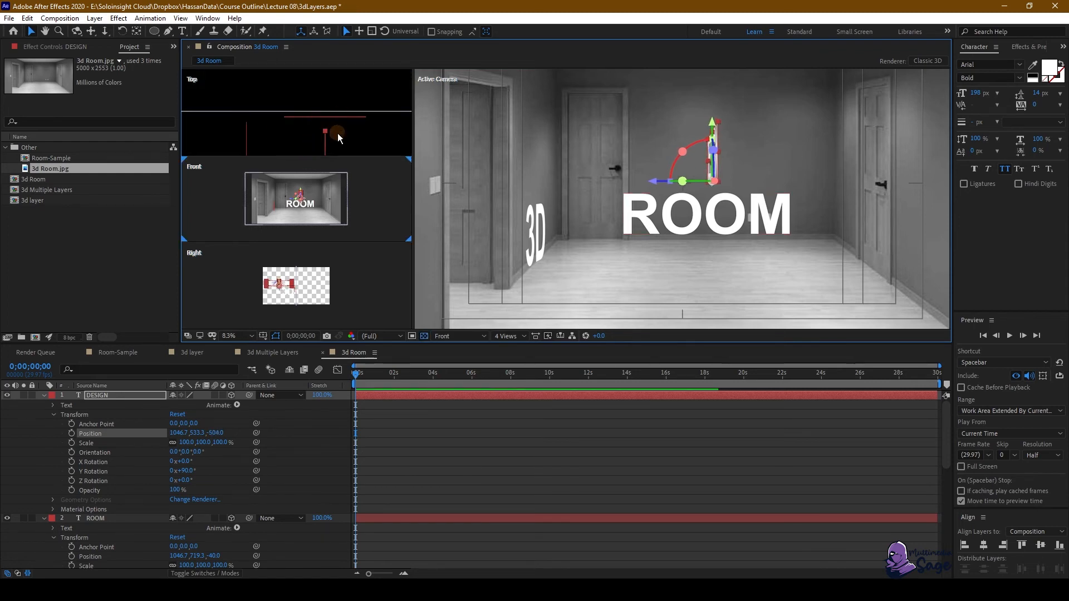
pyautogui.scroll(-2, 329, 114)
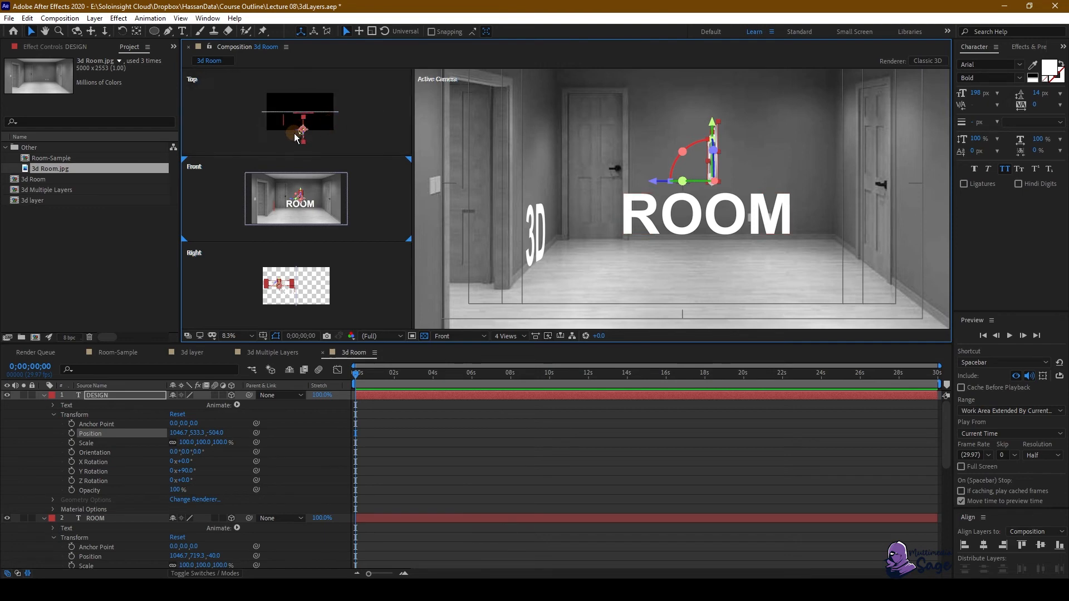
# Step: Move the DESIGN text layer onto the room's right wall at X position 1490.7 and lower it to line up with the other texts
pyautogui.moveTo(655, 180); pyautogui.dragTo(847, 185)
pyautogui.scroll(1, 323, 134)
pyautogui.moveTo(327, 148)
pyautogui.mouseDown()
pyautogui.moveTo(336, 149)
pyautogui.moveTo(326, 150)
pyautogui.mouseUp()
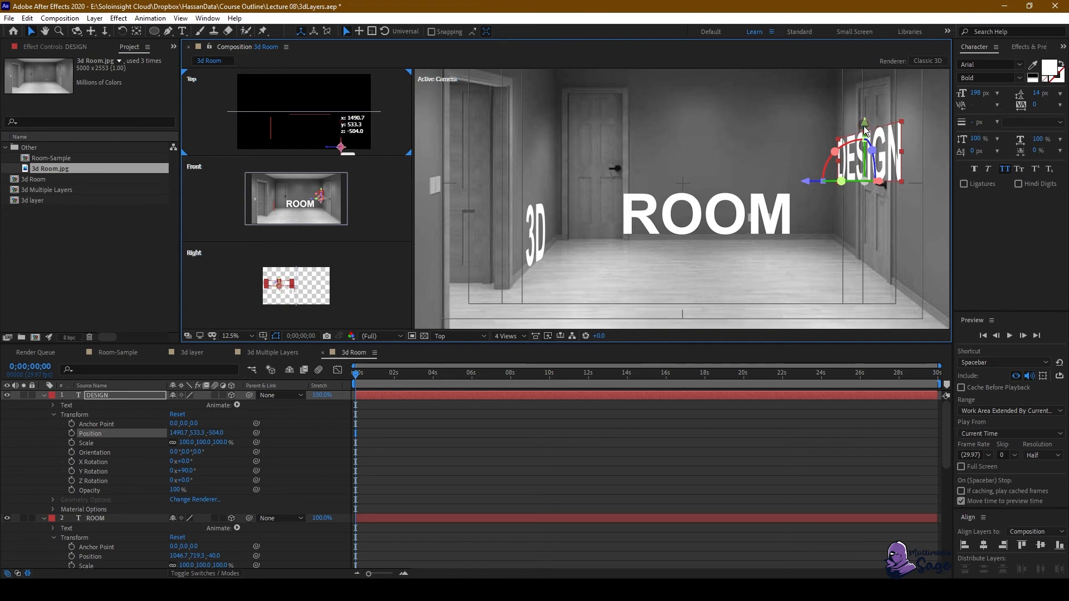
pyautogui.moveTo(861, 157); pyautogui.dragTo(865, 188)
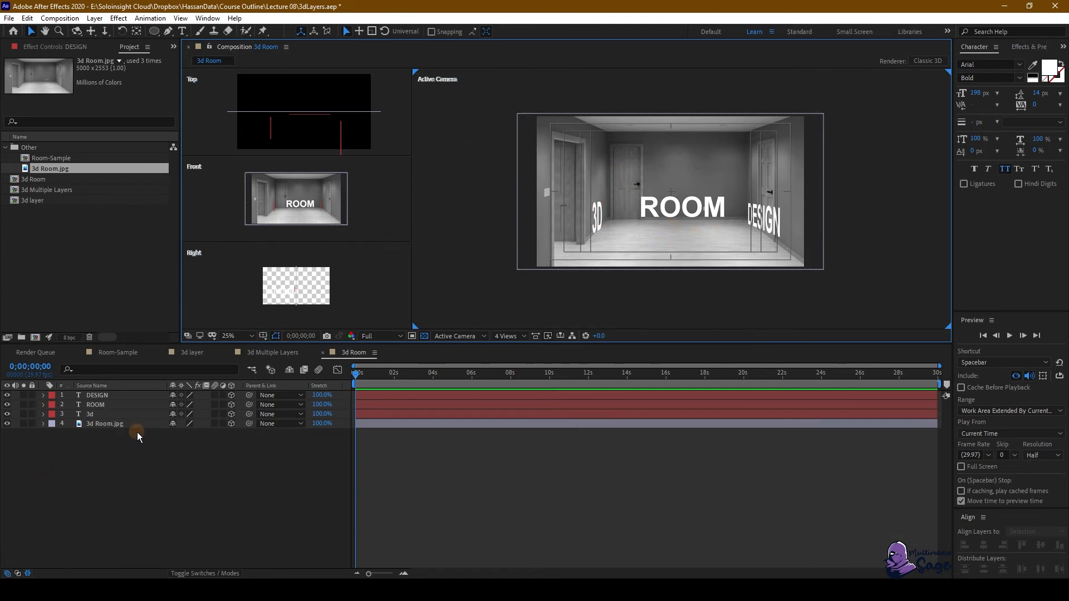
# Step: Examine the room image on its own and the position of each text layer in front of it in the Top view
pyautogui.click(105, 426)
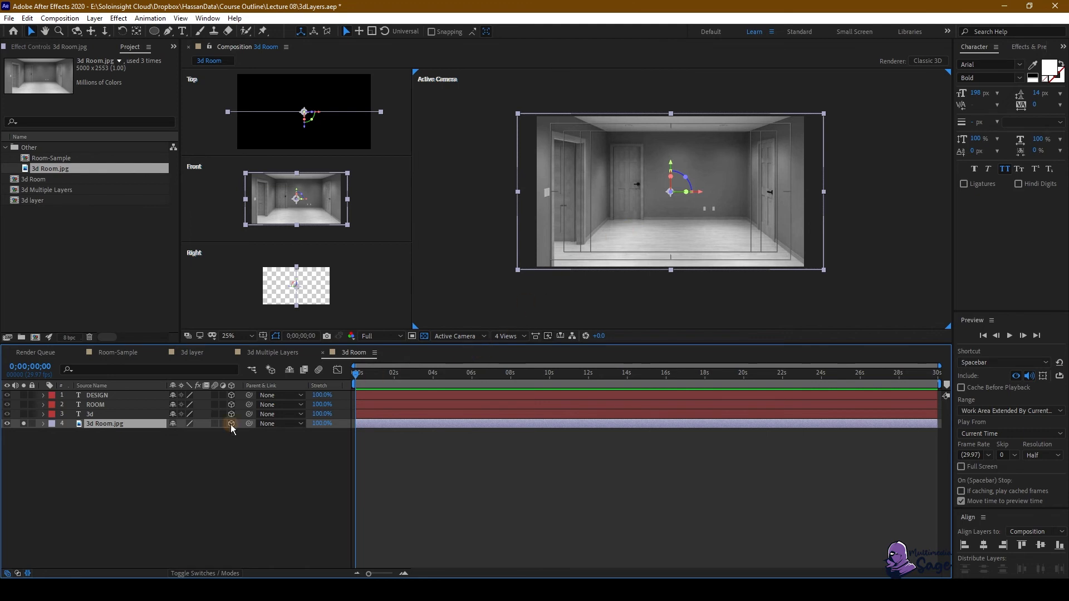
pyautogui.click(23, 424)
pyautogui.click(96, 413)
pyautogui.click(97, 405)
pyautogui.click(98, 396)
pyautogui.scroll(1, 325, 118)
pyautogui.click(325, 118)
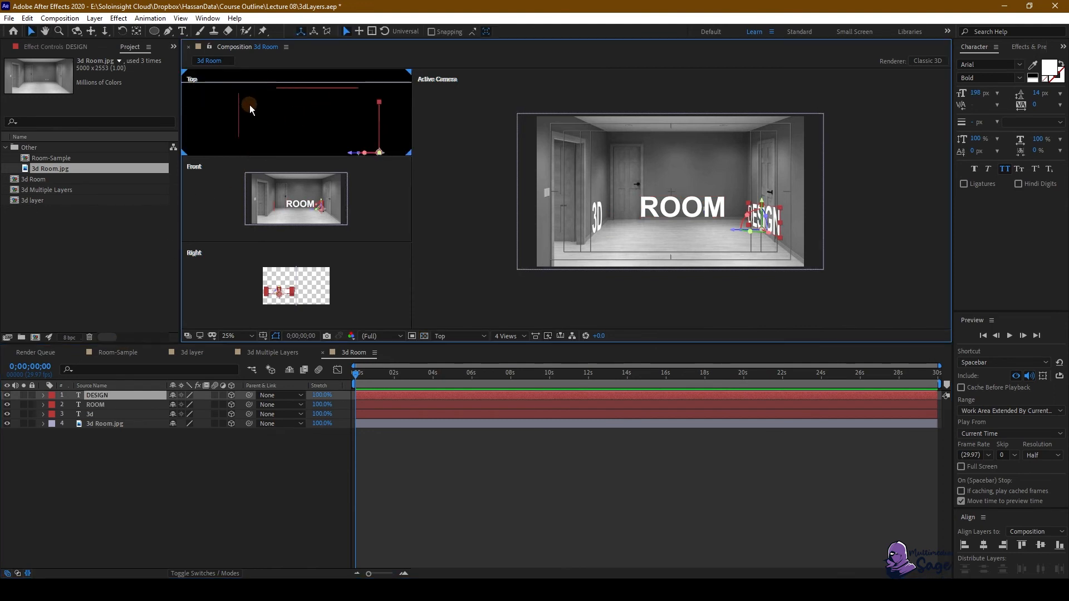
# Step: Move the ROOM text layer behind the room image, to Z position 28
pyautogui.click(108, 424)
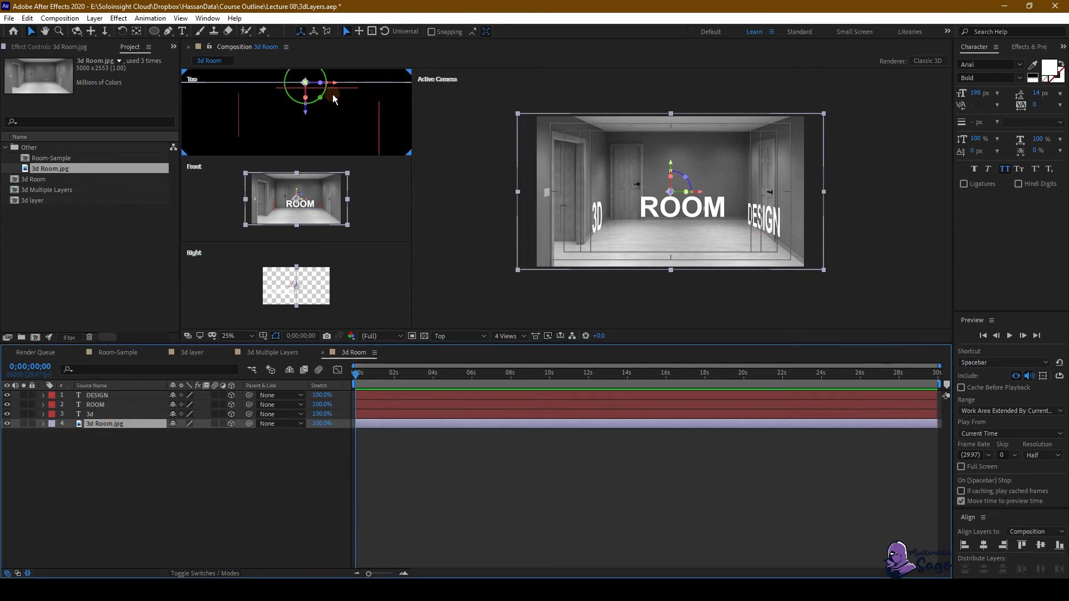
pyautogui.click(282, 87)
pyautogui.moveTo(319, 123); pyautogui.dragTo(319, 109)
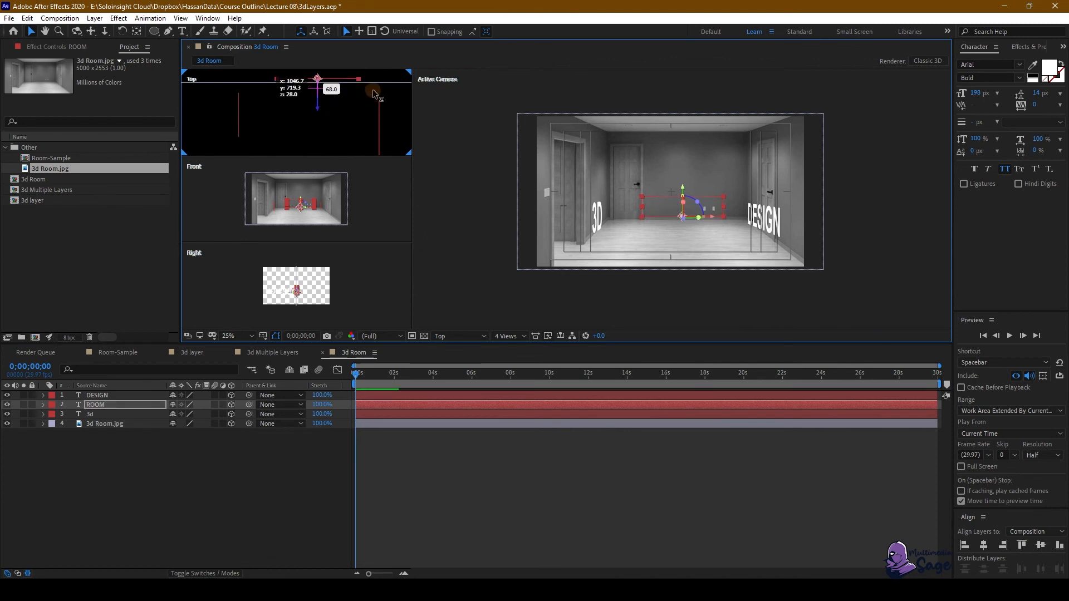
pyautogui.click(89, 425)
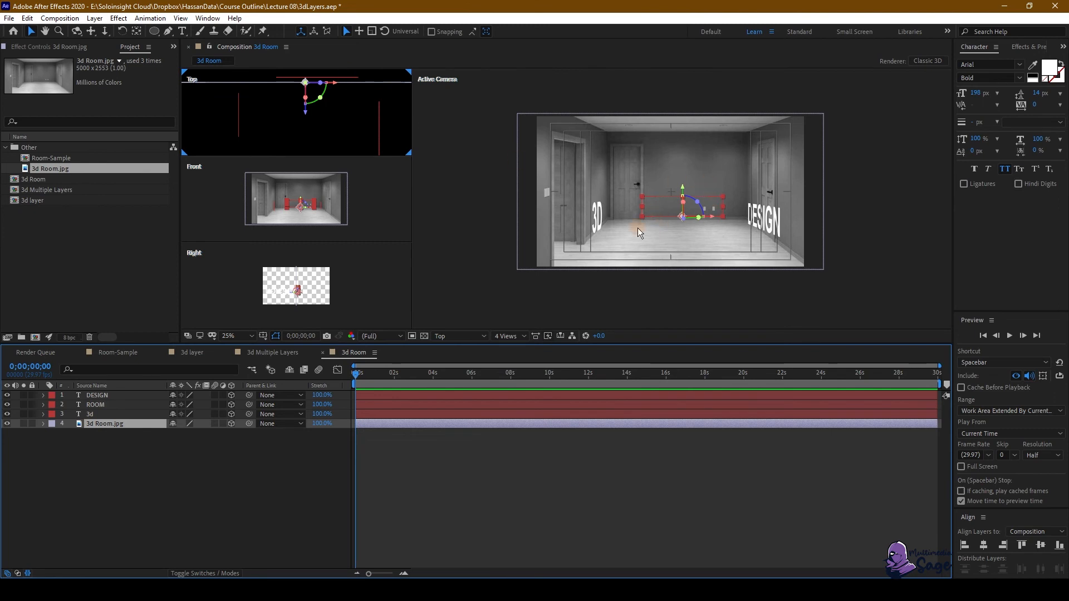
pyautogui.click(62, 452)
# Step: Move the ROOM text layer forward in the Top view until it sits just in front of the room image
pyautogui.click(92, 404)
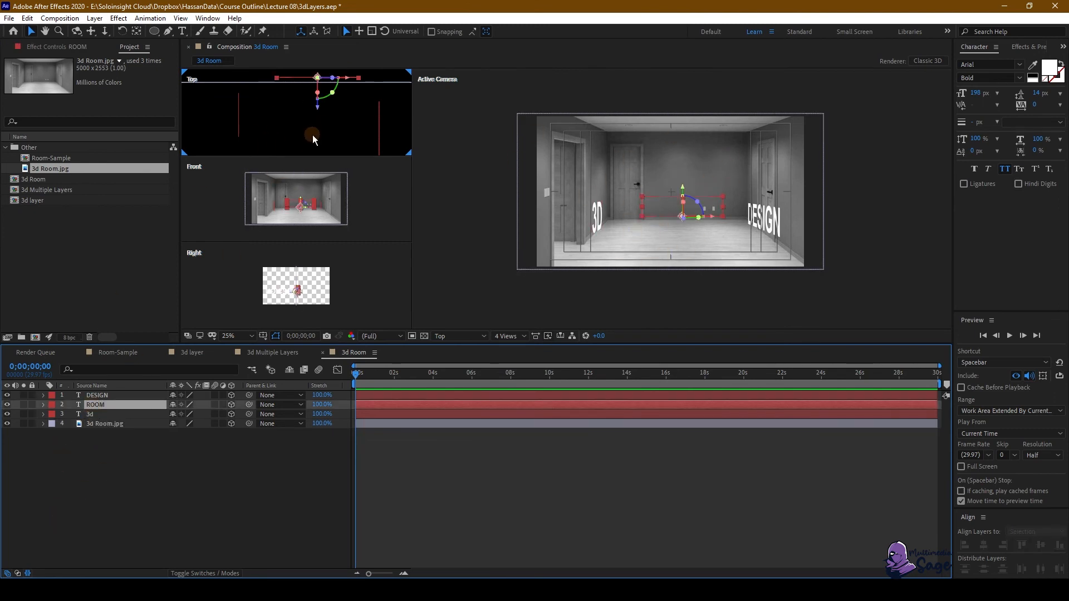
pyautogui.moveTo(318, 111); pyautogui.dragTo(315, 115)
pyautogui.click(412, 483)
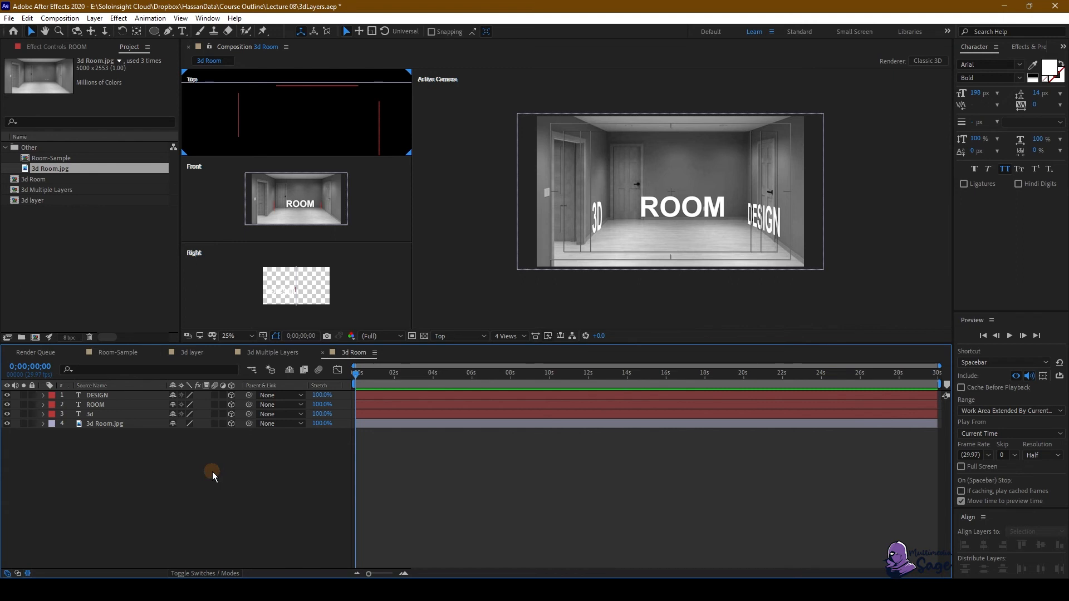
# Step: Add a two-node camera named Camera 1 with the 35mm preset to the 3d Room composition
pyautogui.rightClick(147, 507)
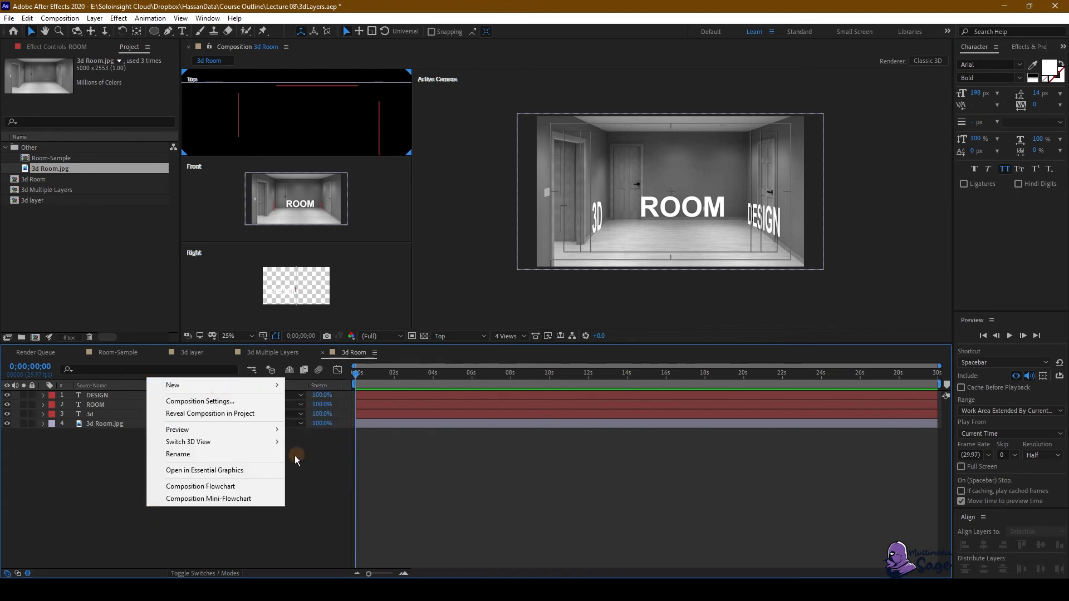
pyautogui.moveTo(266, 385)
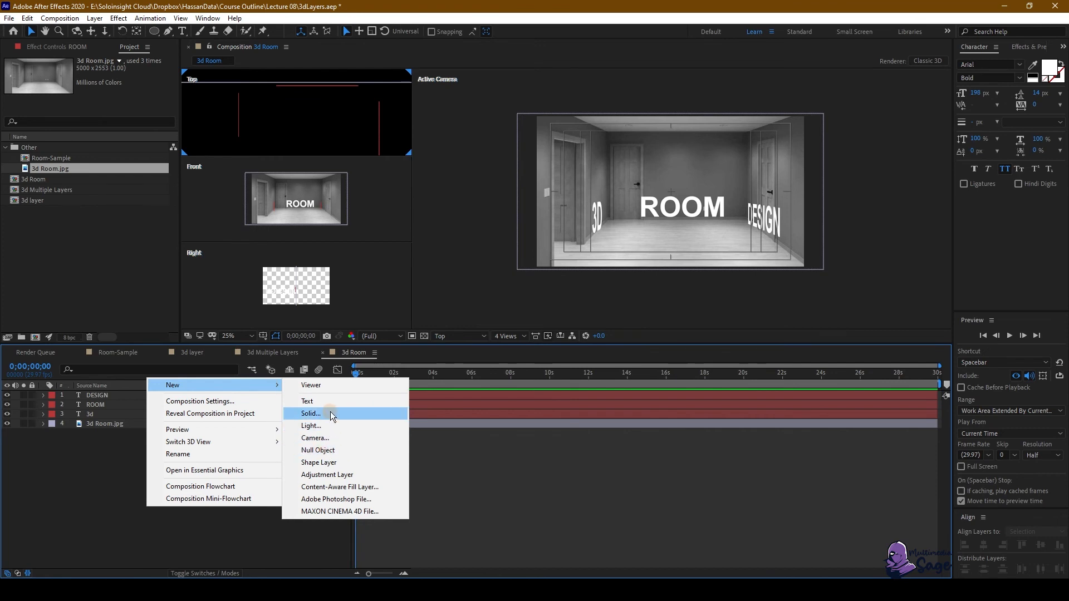
pyautogui.click(332, 439)
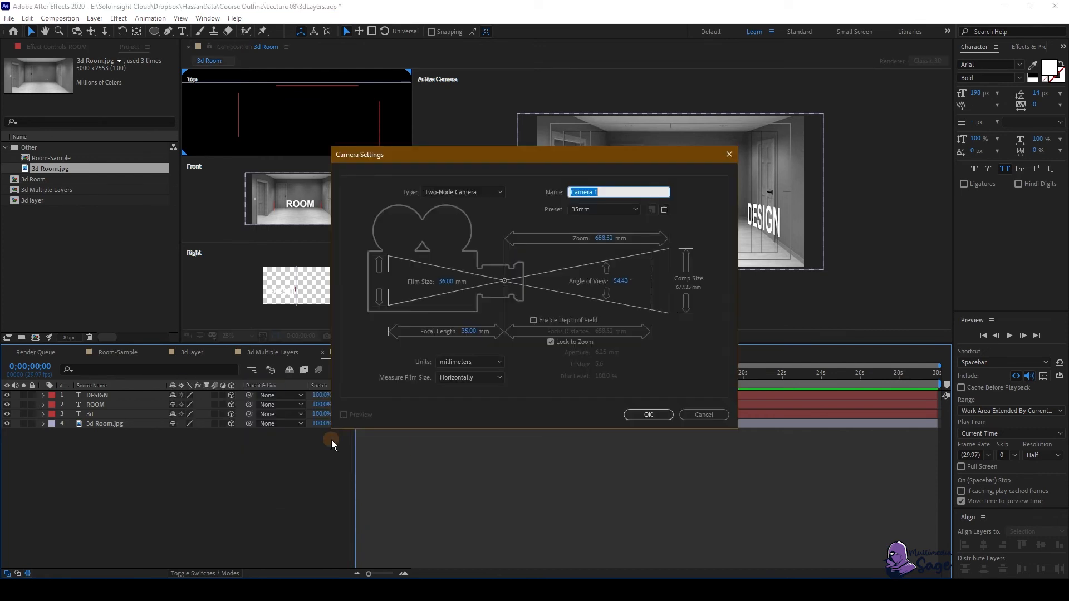
pyautogui.click(596, 212)
pyautogui.click(591, 280)
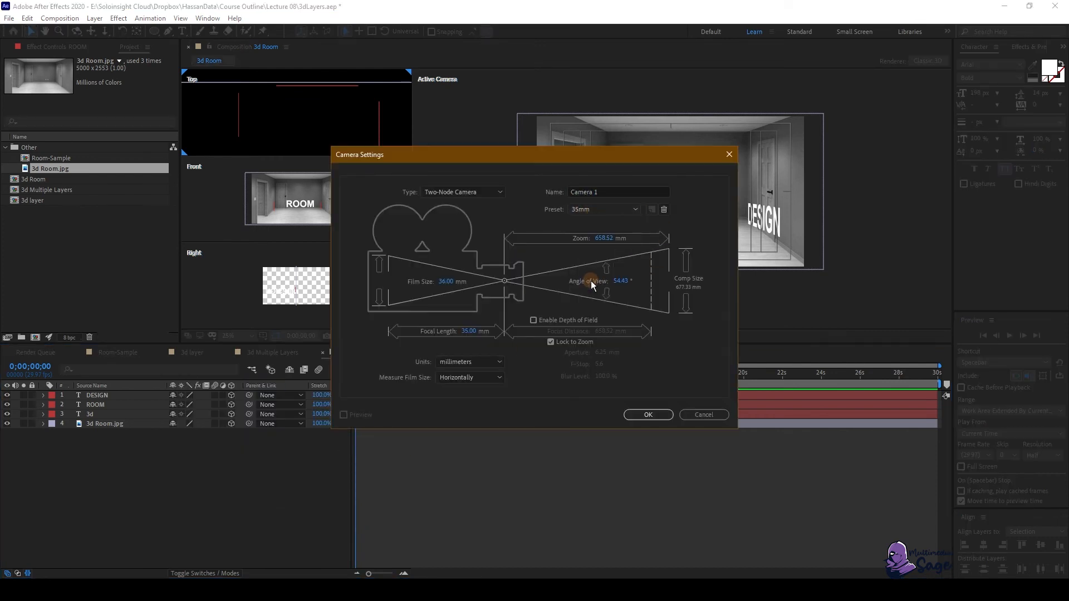
pyautogui.click(657, 415)
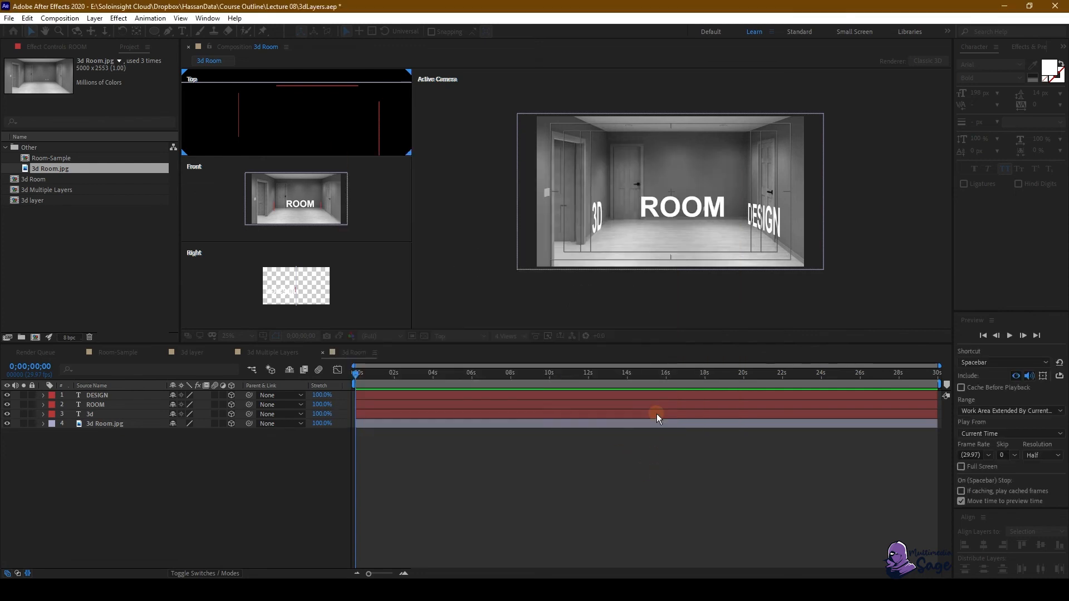
pyautogui.click(609, 467)
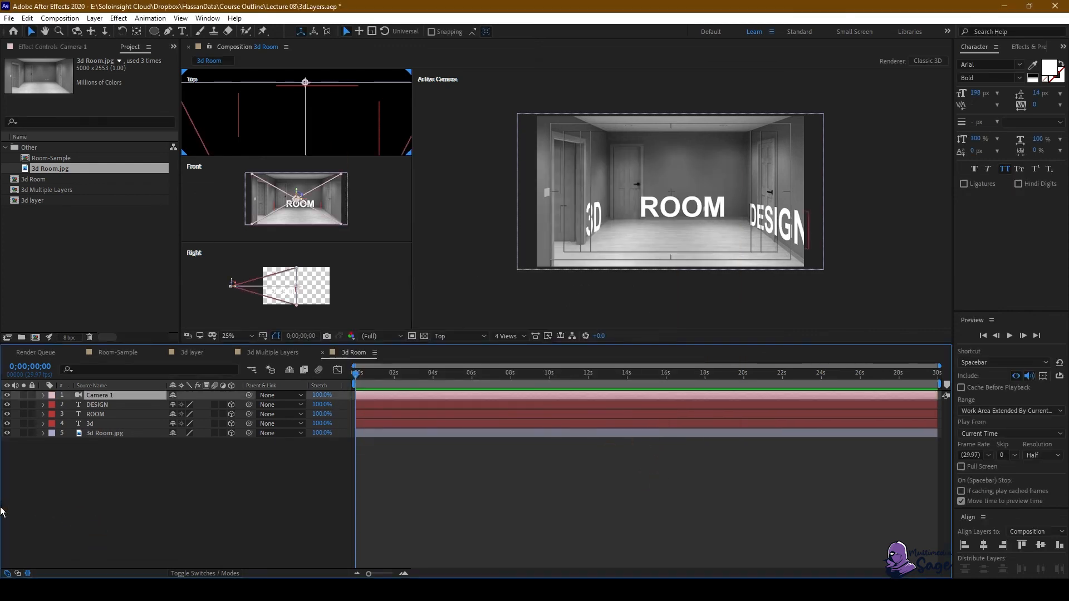
# Step: Try moving Camera 1 closer to the room at Z position -1480.7, and reset its Position
pyautogui.click(43, 395)
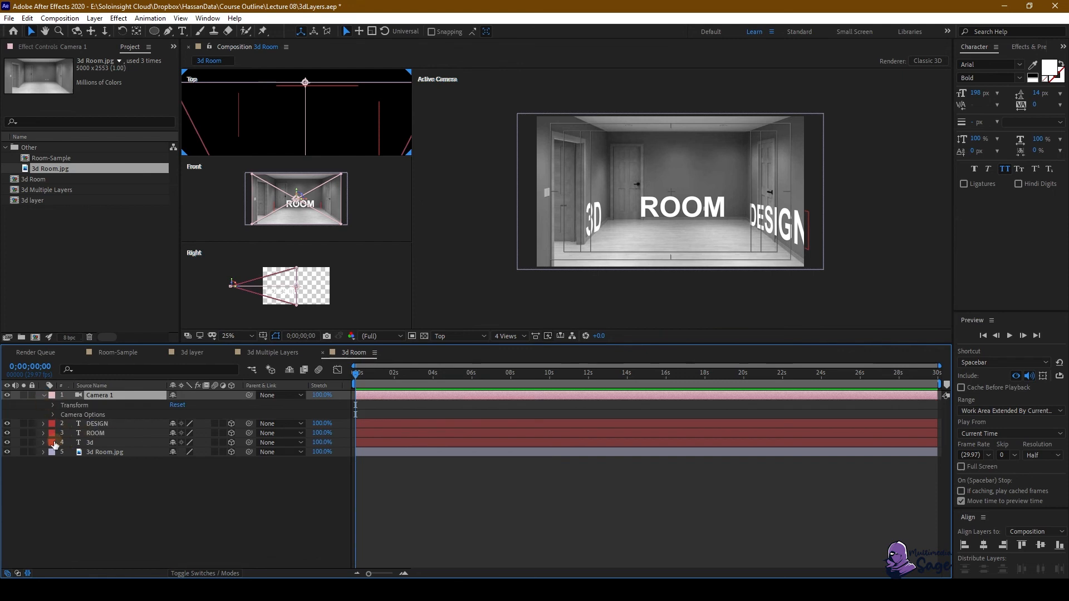
pyautogui.click(54, 406)
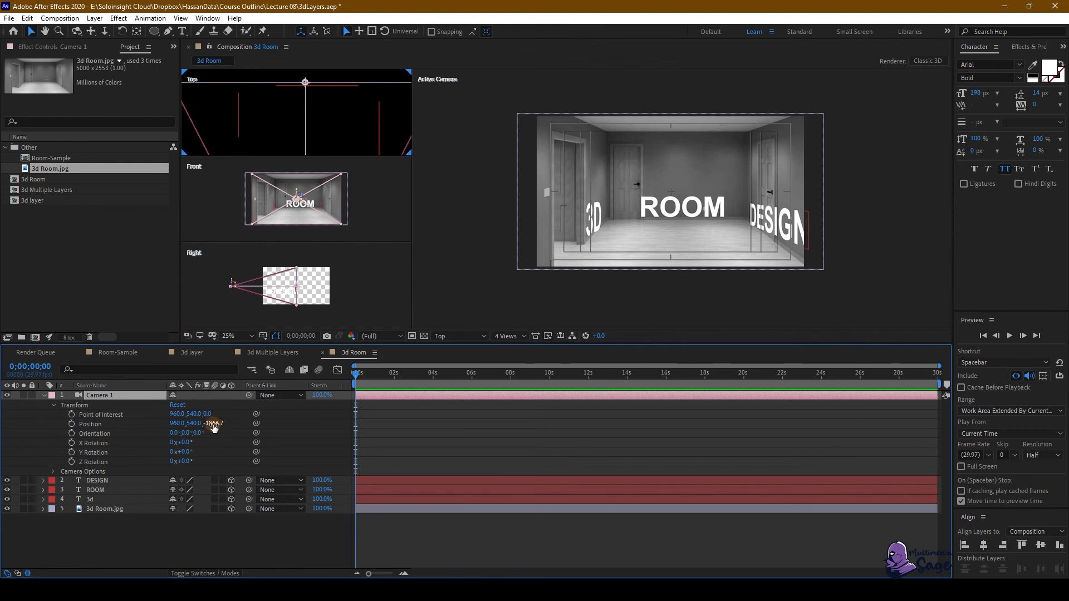
pyautogui.moveTo(214, 425); pyautogui.dragTo(465, 461)
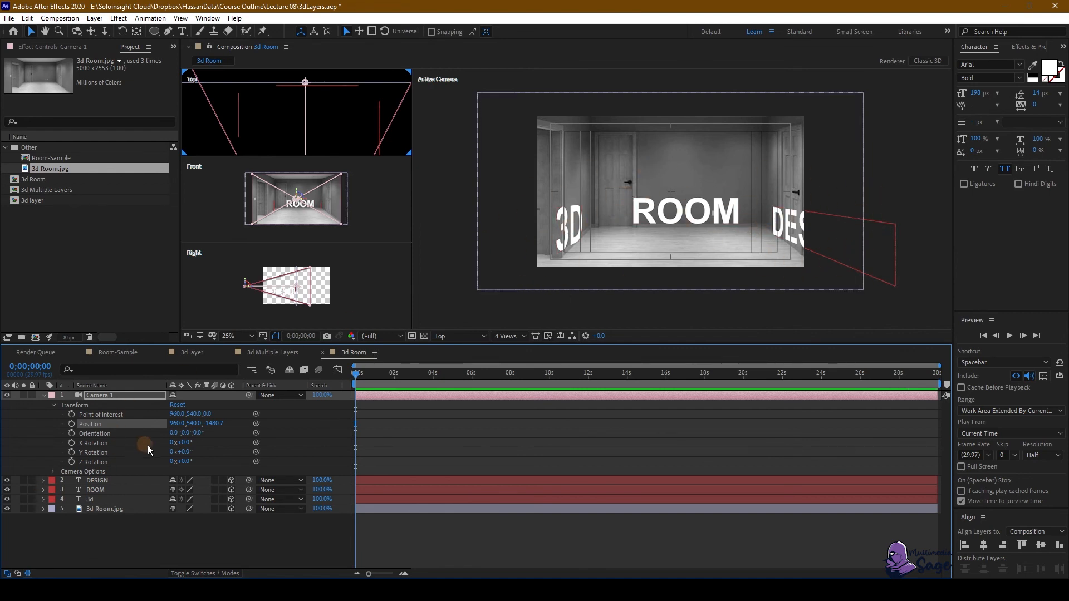
pyautogui.rightClick(99, 423)
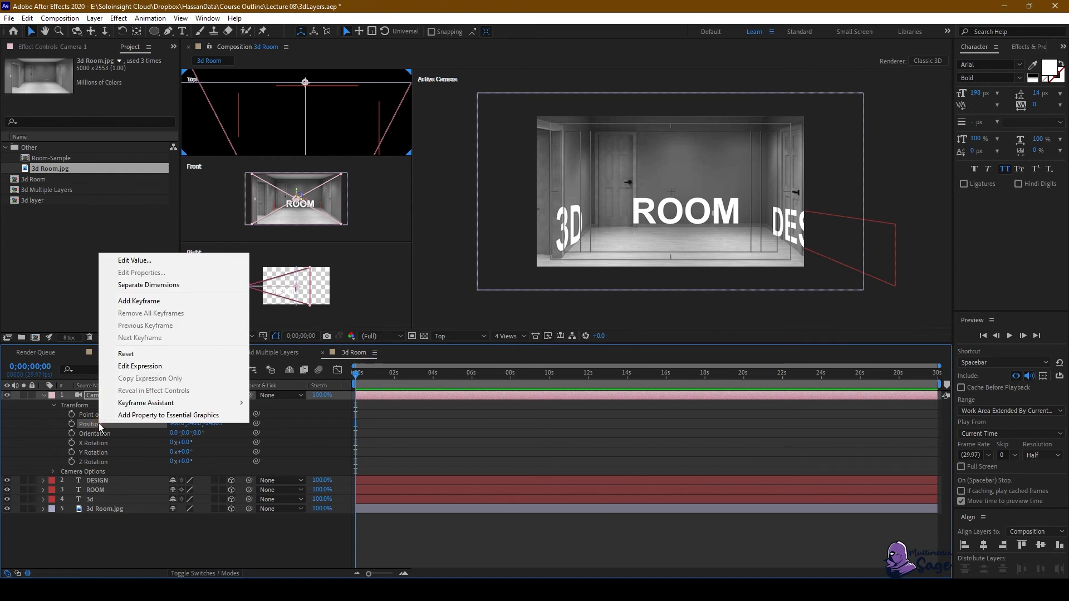
pyautogui.click(125, 352)
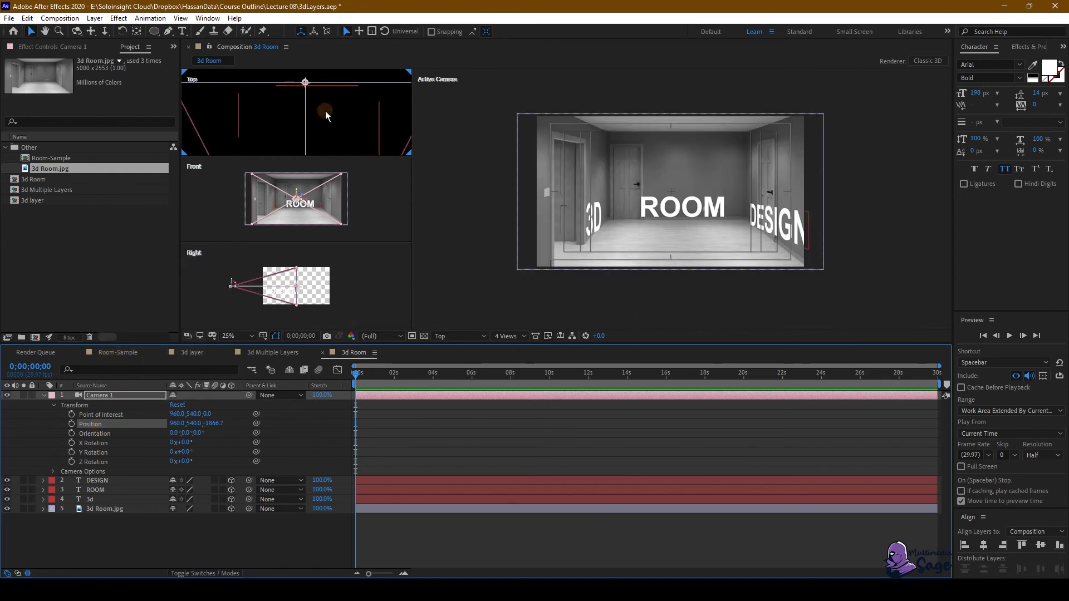
# Step: Move Camera 1 to the right in the Top view, together with its point of interest, to X position 1072
pyautogui.scroll(-4, 262, 109)
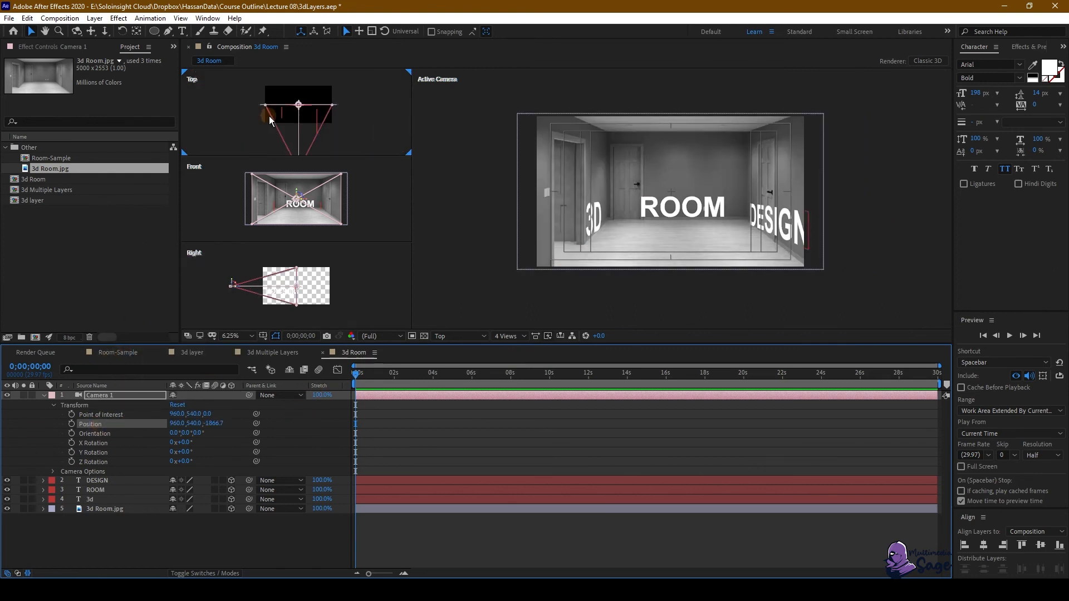
pyautogui.moveTo(304, 90); pyautogui.dragTo(305, 109)
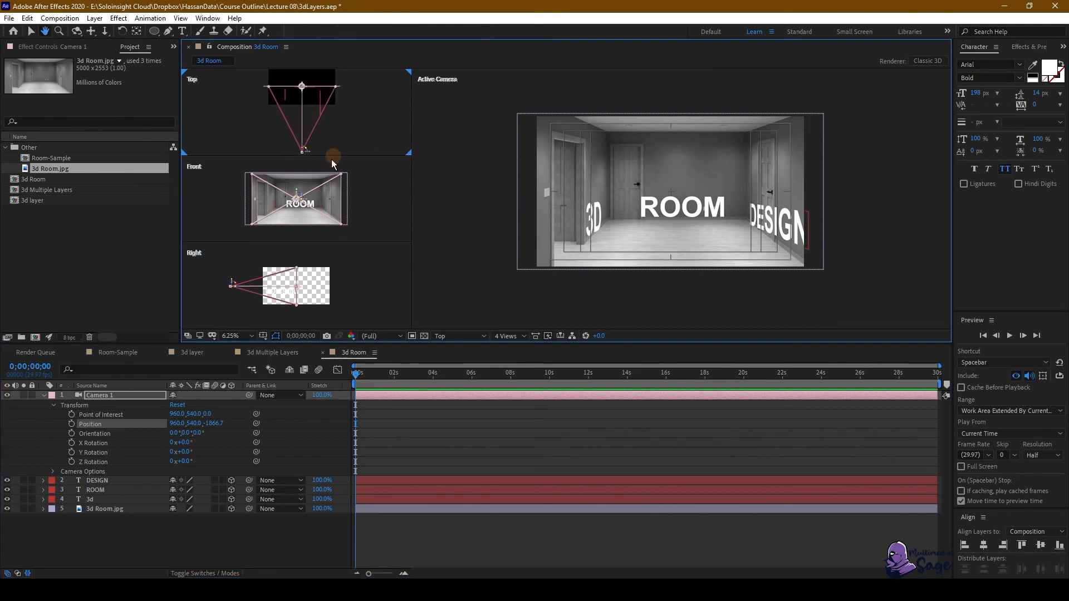
pyautogui.press('v')
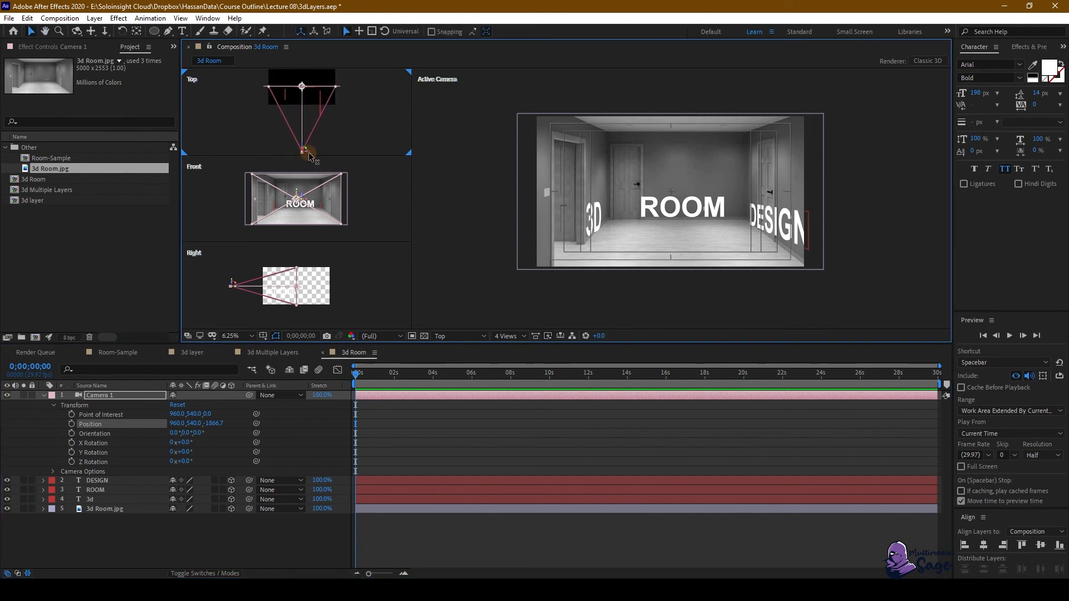
pyautogui.click(426, 441)
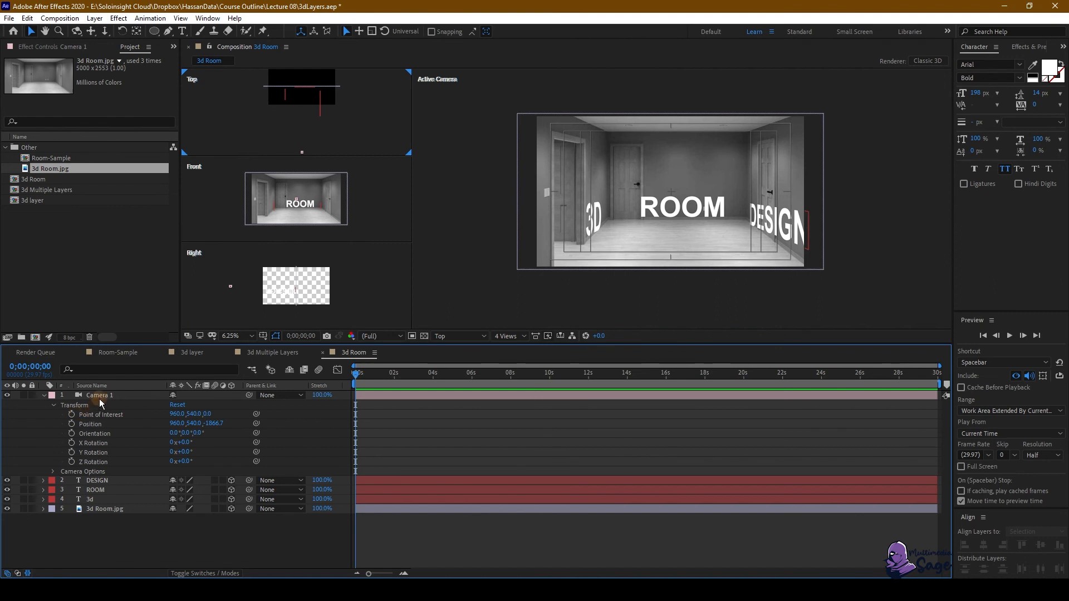
pyautogui.click(99, 396)
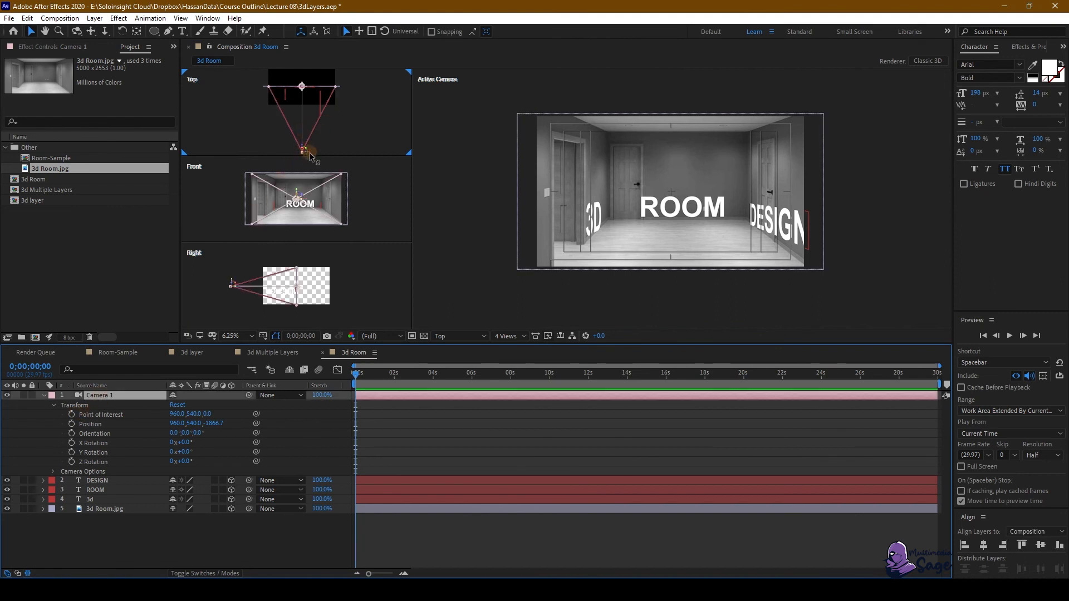
pyautogui.scroll(1, 310, 157)
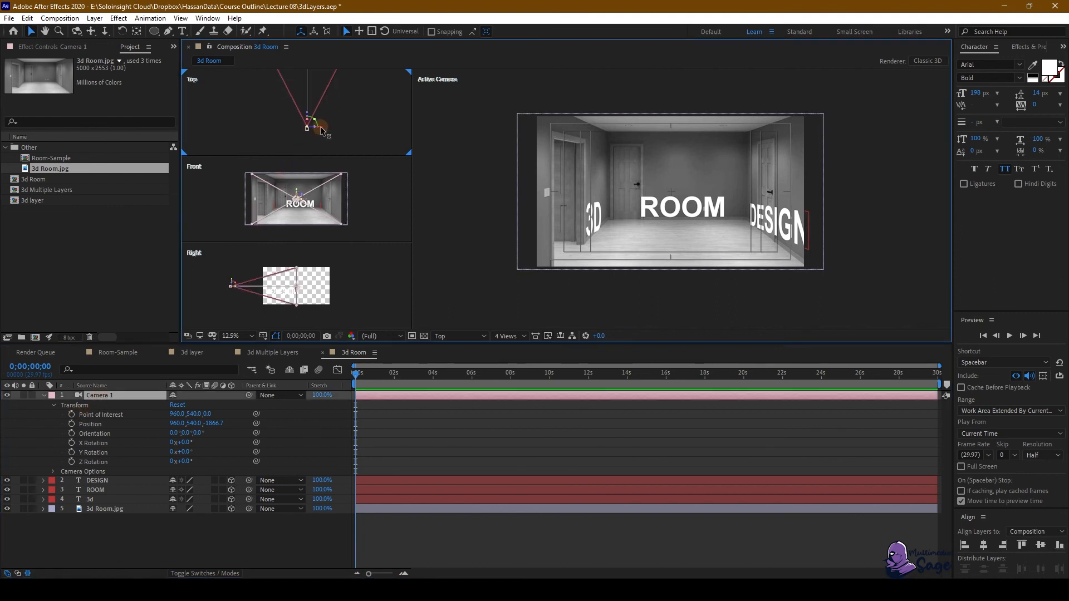
pyautogui.moveTo(321, 132)
pyautogui.mouseDown()
pyautogui.moveTo(365, 133)
pyautogui.moveTo(331, 135)
pyautogui.mouseUp()
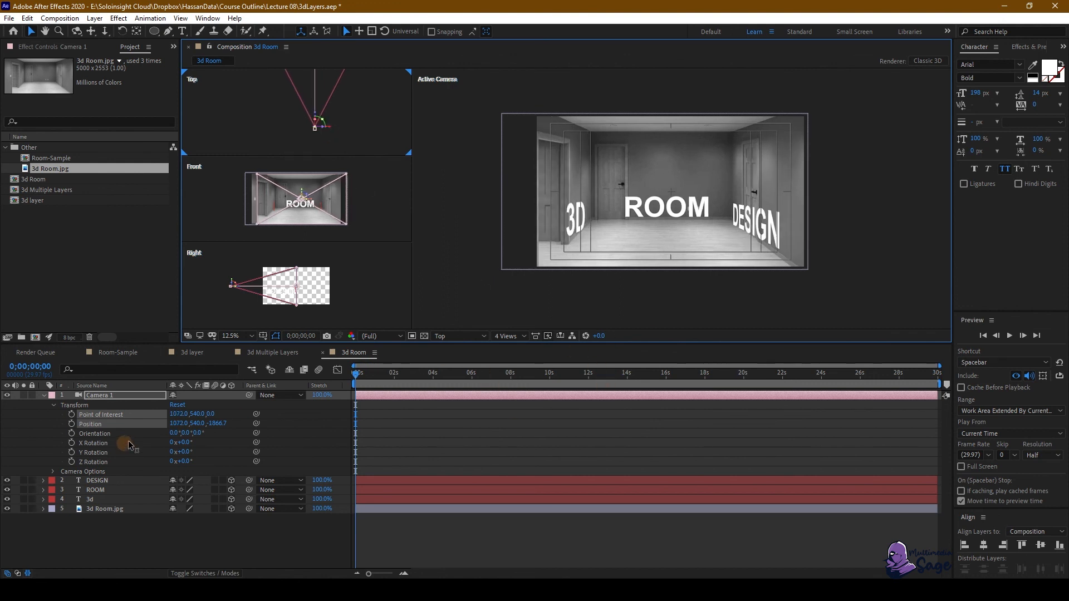
# Step: Keyframe Camera 1's Position at the start, and move the camera left to X position 840 at 0;00;01;00
pyautogui.click(71, 424)
pyautogui.click(480, 396)
pyautogui.click(403, 573)
pyautogui.moveTo(408, 375); pyautogui.dragTo(510, 396)
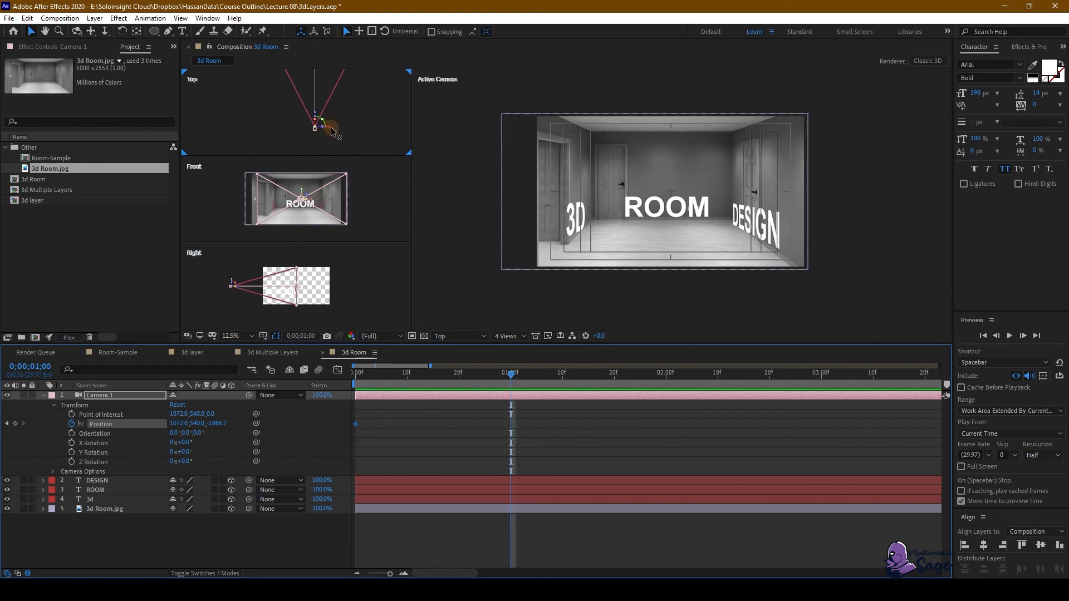
pyautogui.moveTo(330, 132); pyautogui.dragTo(313, 129)
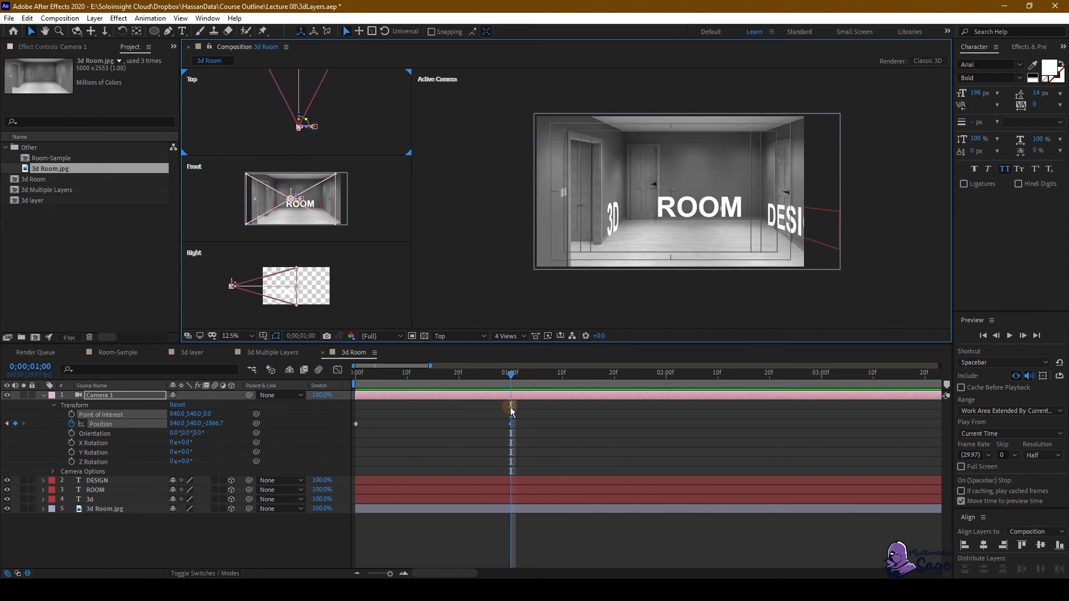
# Step: End the work area at 1 second and preview the camera animation from the first frame
pyautogui.press('n')
pyautogui.moveTo(409, 375); pyautogui.dragTo(306, 389)
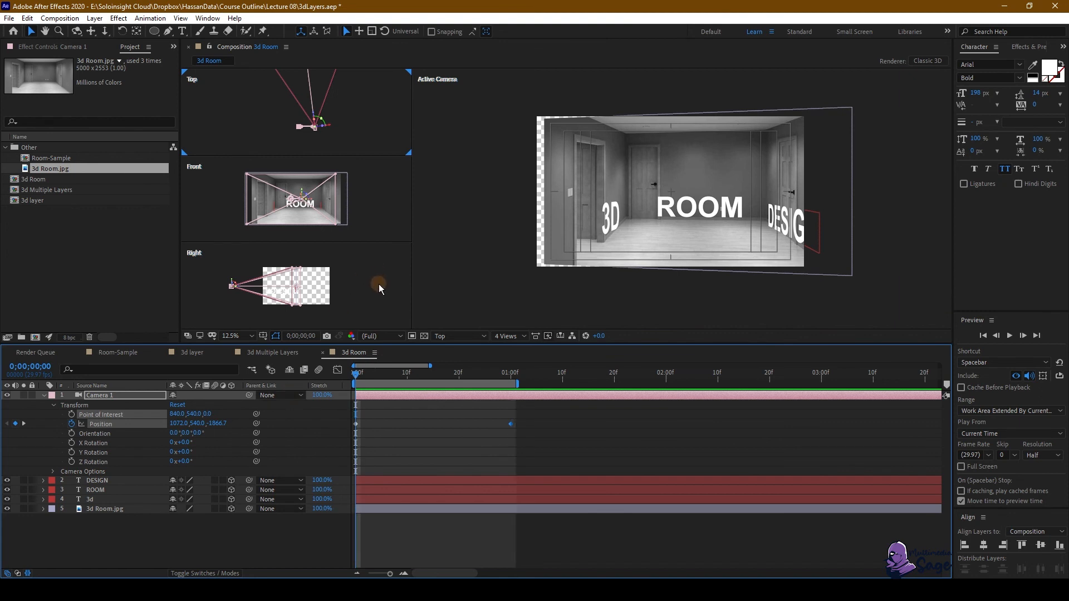
pyautogui.press('space')
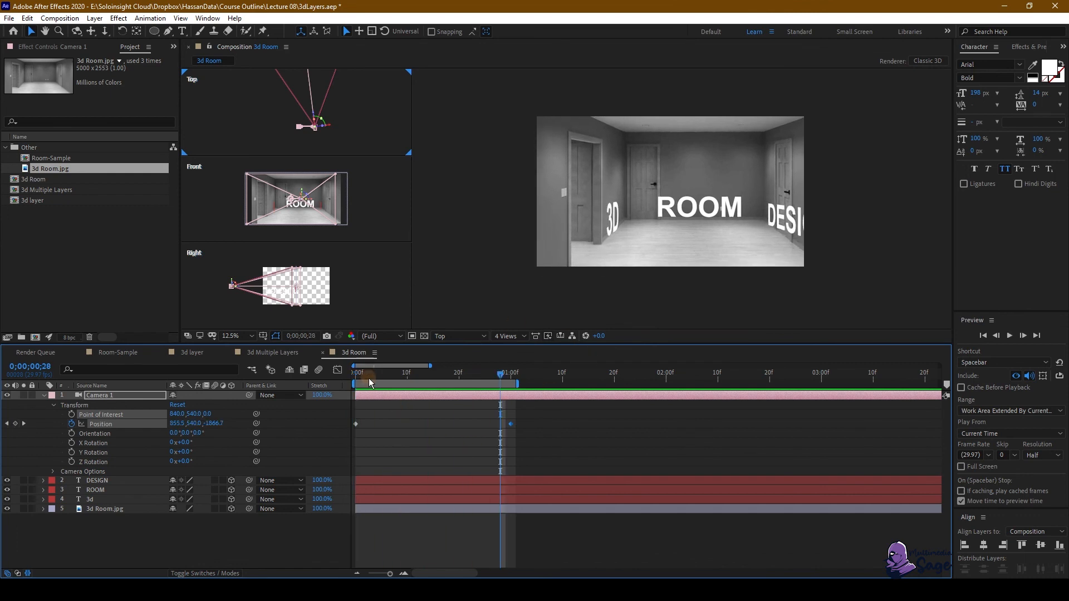
pyautogui.press('space')
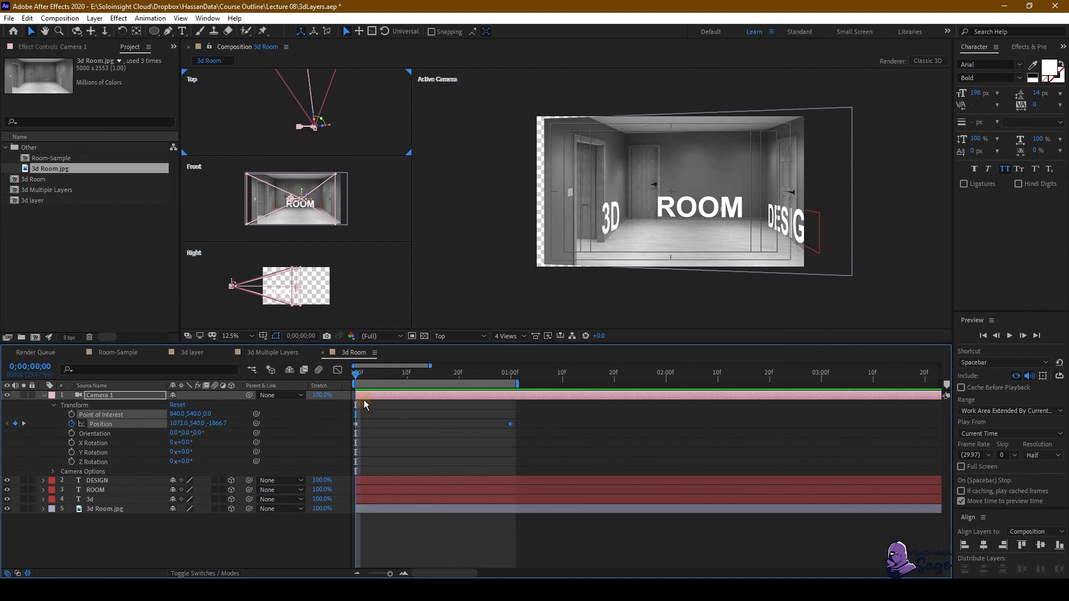
# Step: At 0;00;01;00, move Camera 1 right and towards the room in the Top view, bringing its point of interest to 1080, 540, 280
pyautogui.moveTo(372, 376); pyautogui.dragTo(512, 382)
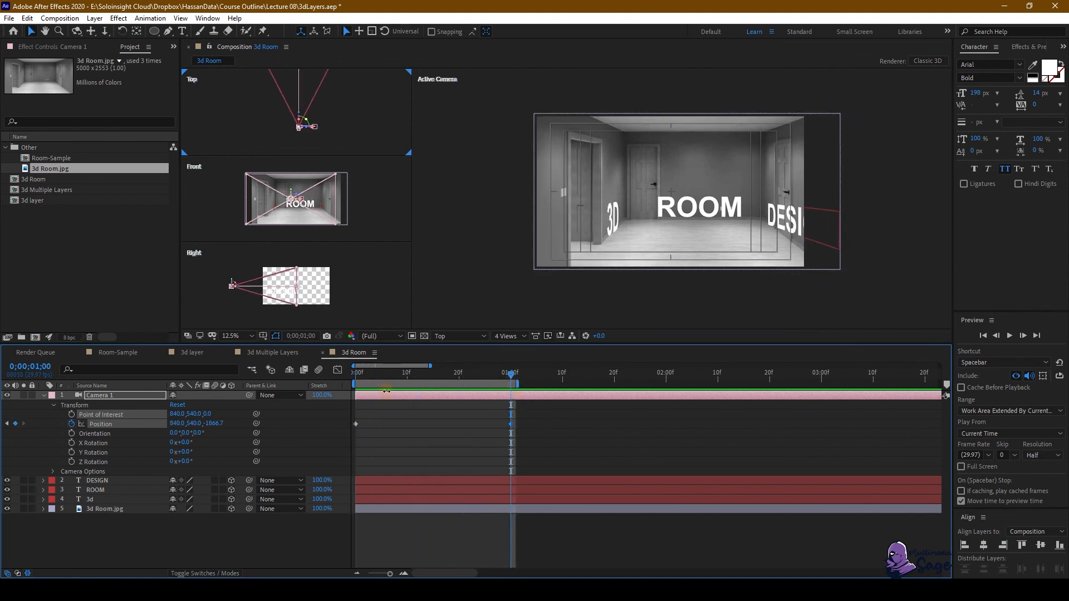
pyautogui.scroll(2, 304, 154)
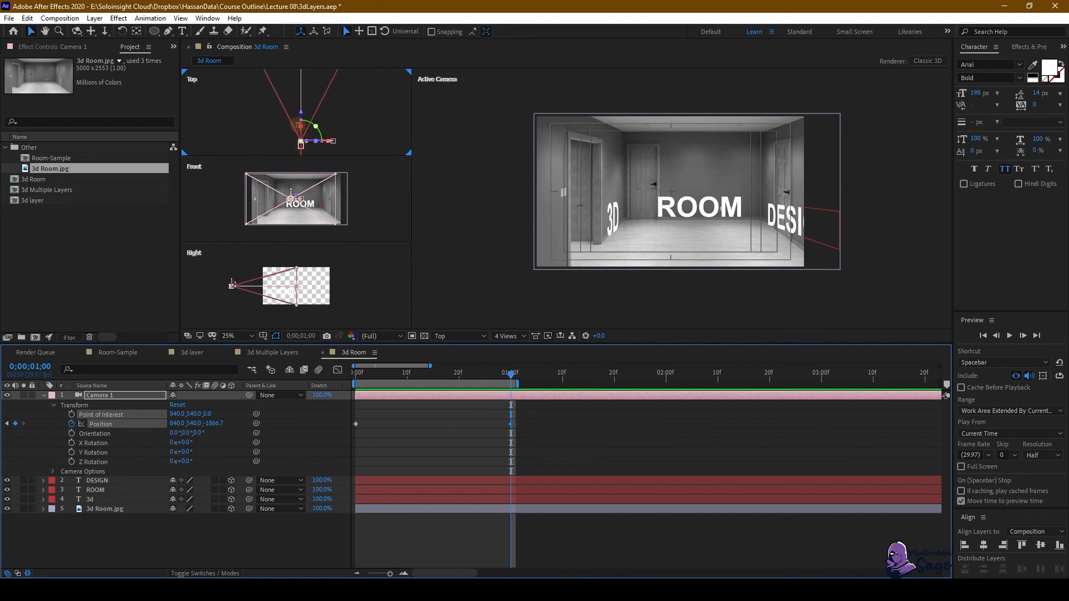
pyautogui.scroll(2, 301, 119)
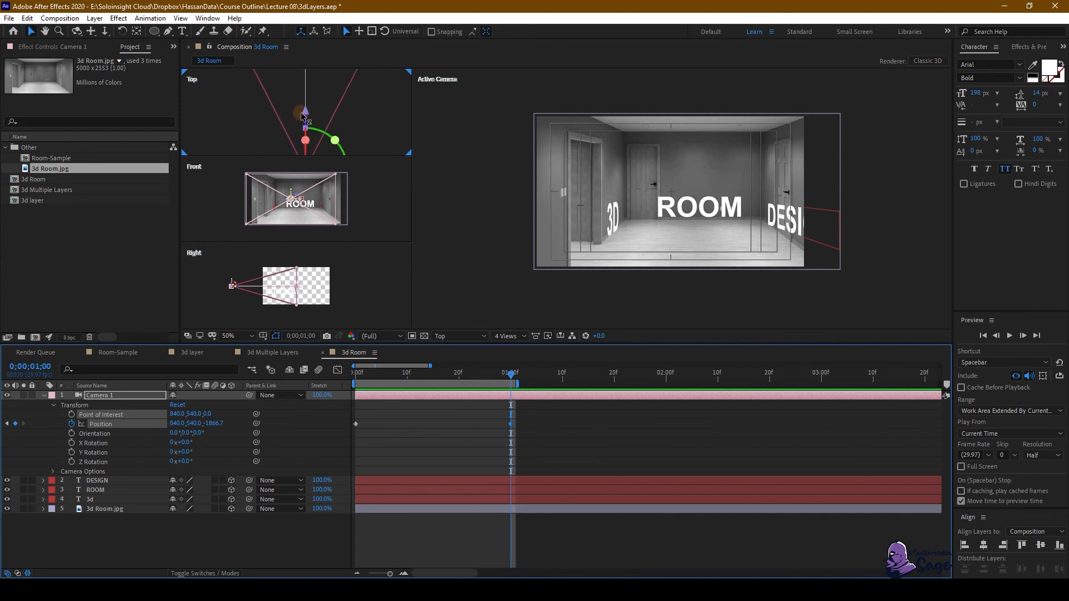
pyautogui.moveTo(308, 115); pyautogui.dragTo(352, 120)
pyautogui.scroll(-2, 334, 111)
pyautogui.moveTo(501, 375); pyautogui.dragTo(325, 374)
pyautogui.click(511, 373)
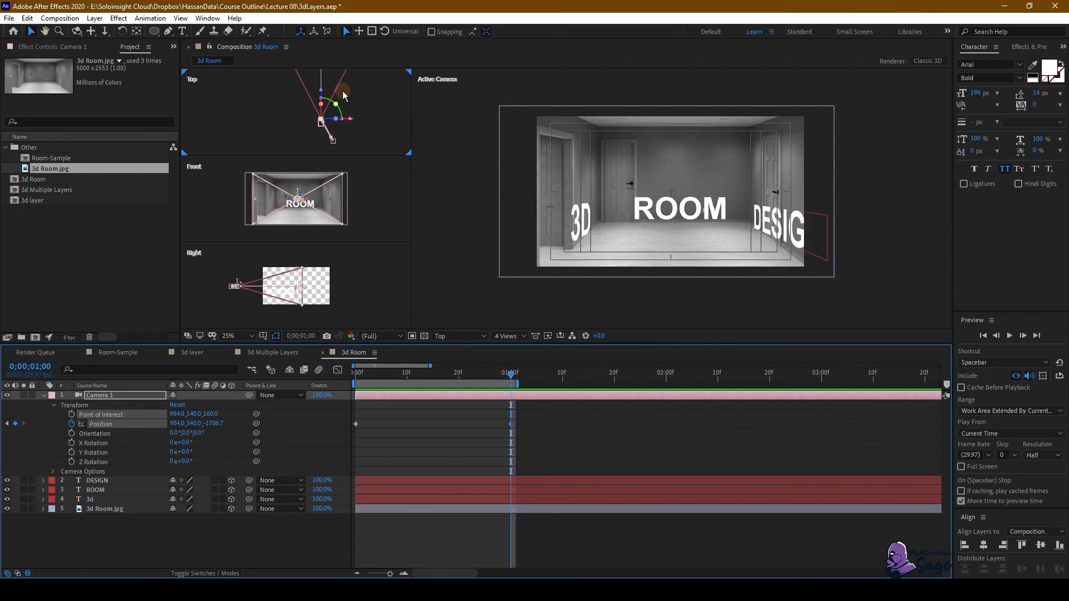
pyautogui.moveTo(321, 90); pyautogui.dragTo(365, 102)
pyautogui.click(471, 429)
# Step: Preview the revised camera move from the first frame, and return the current time to 0;00;00;00
pyautogui.moveTo(402, 377); pyautogui.dragTo(348, 378)
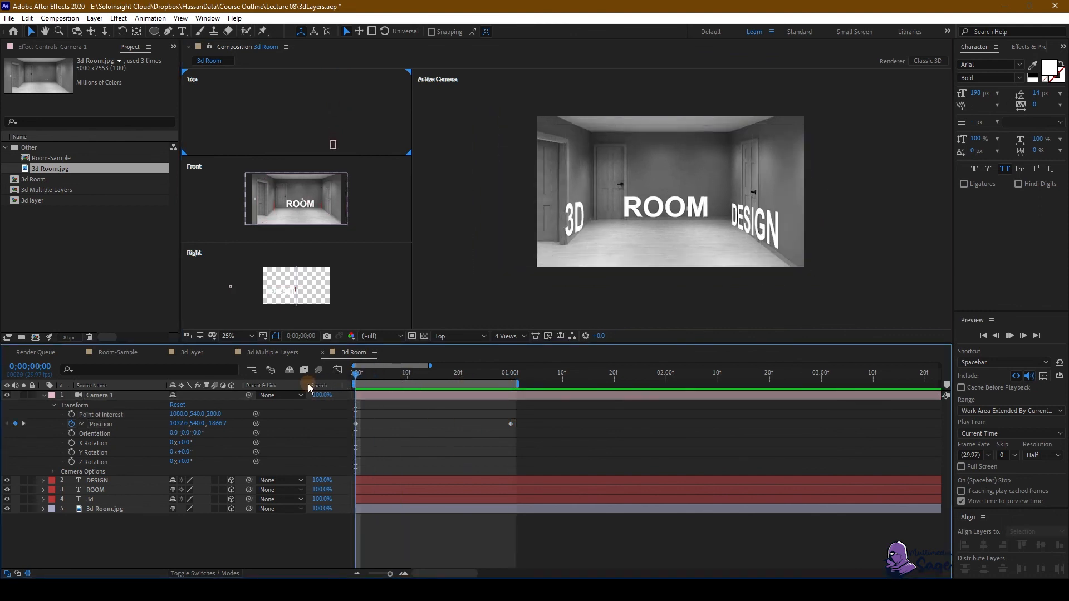
pyautogui.press('space')
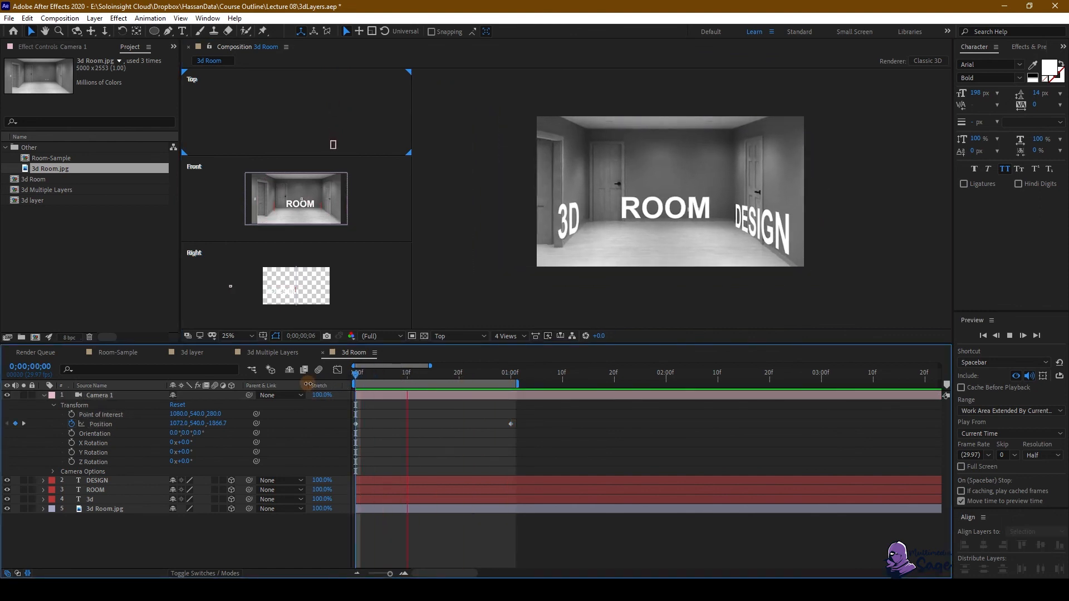
pyautogui.press('space')
pyautogui.moveTo(393, 375); pyautogui.dragTo(357, 382)
pyautogui.click(356, 376)
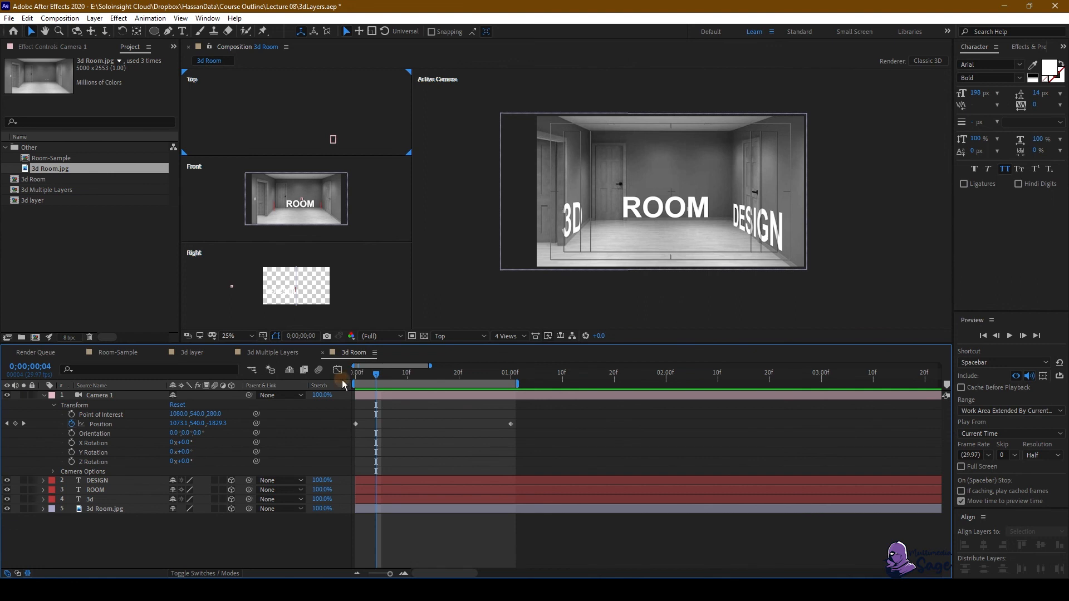
pyautogui.press('Home')
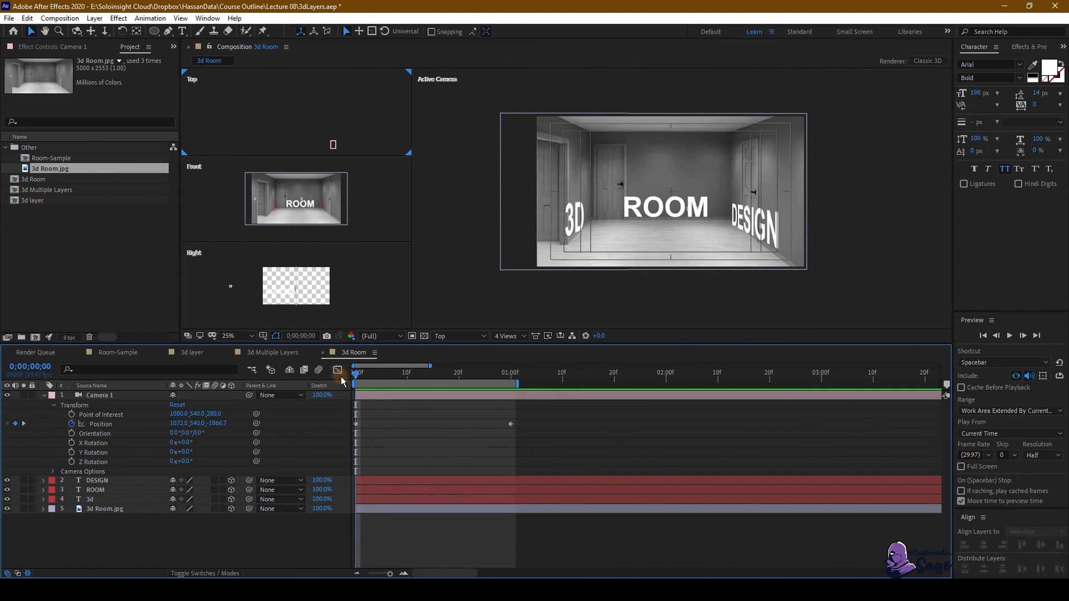